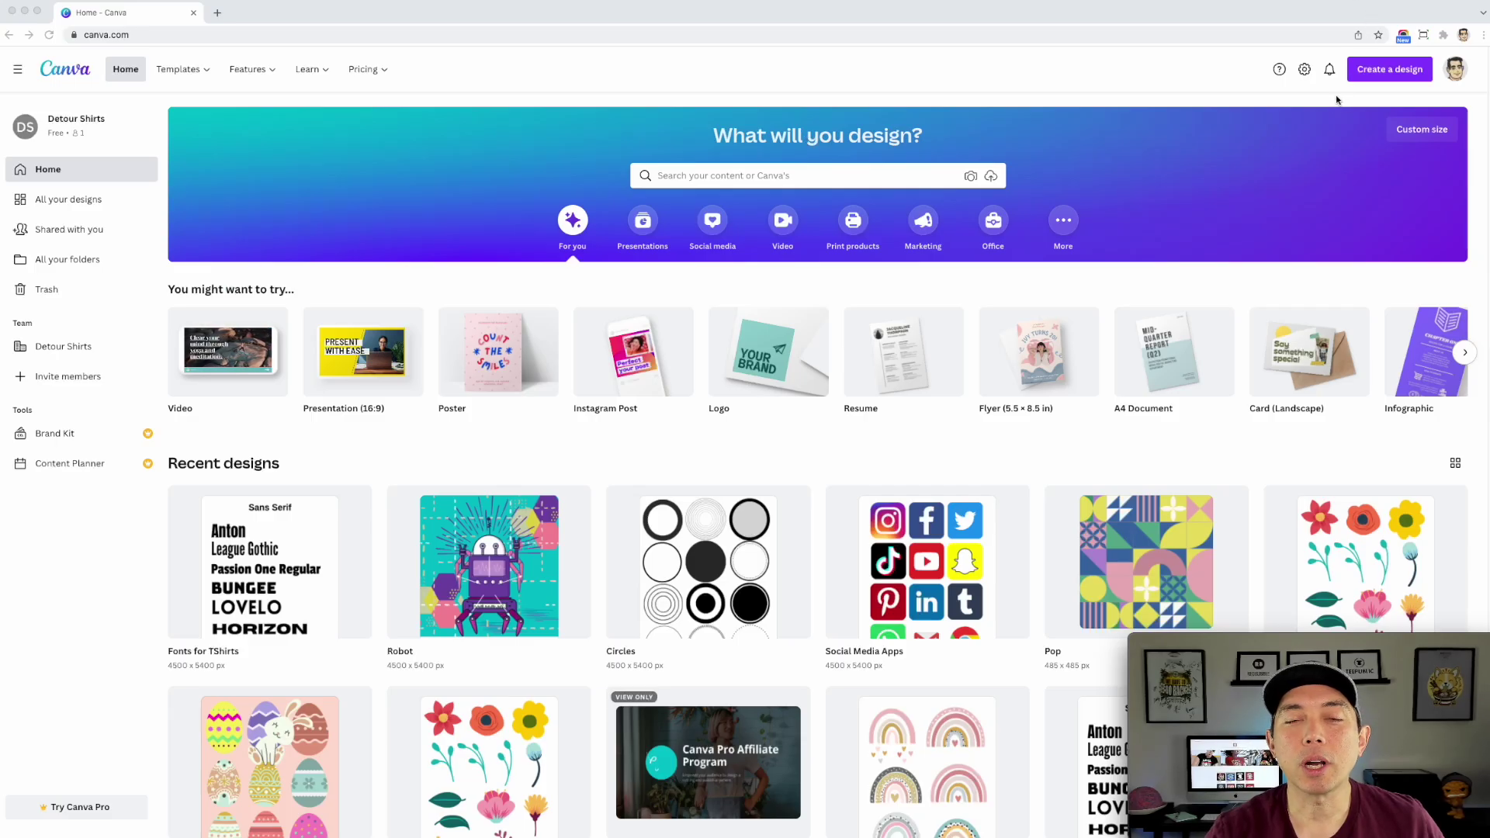
Step: Create a new design with the custom size 4500 × 5400 px
click(1367, 89)
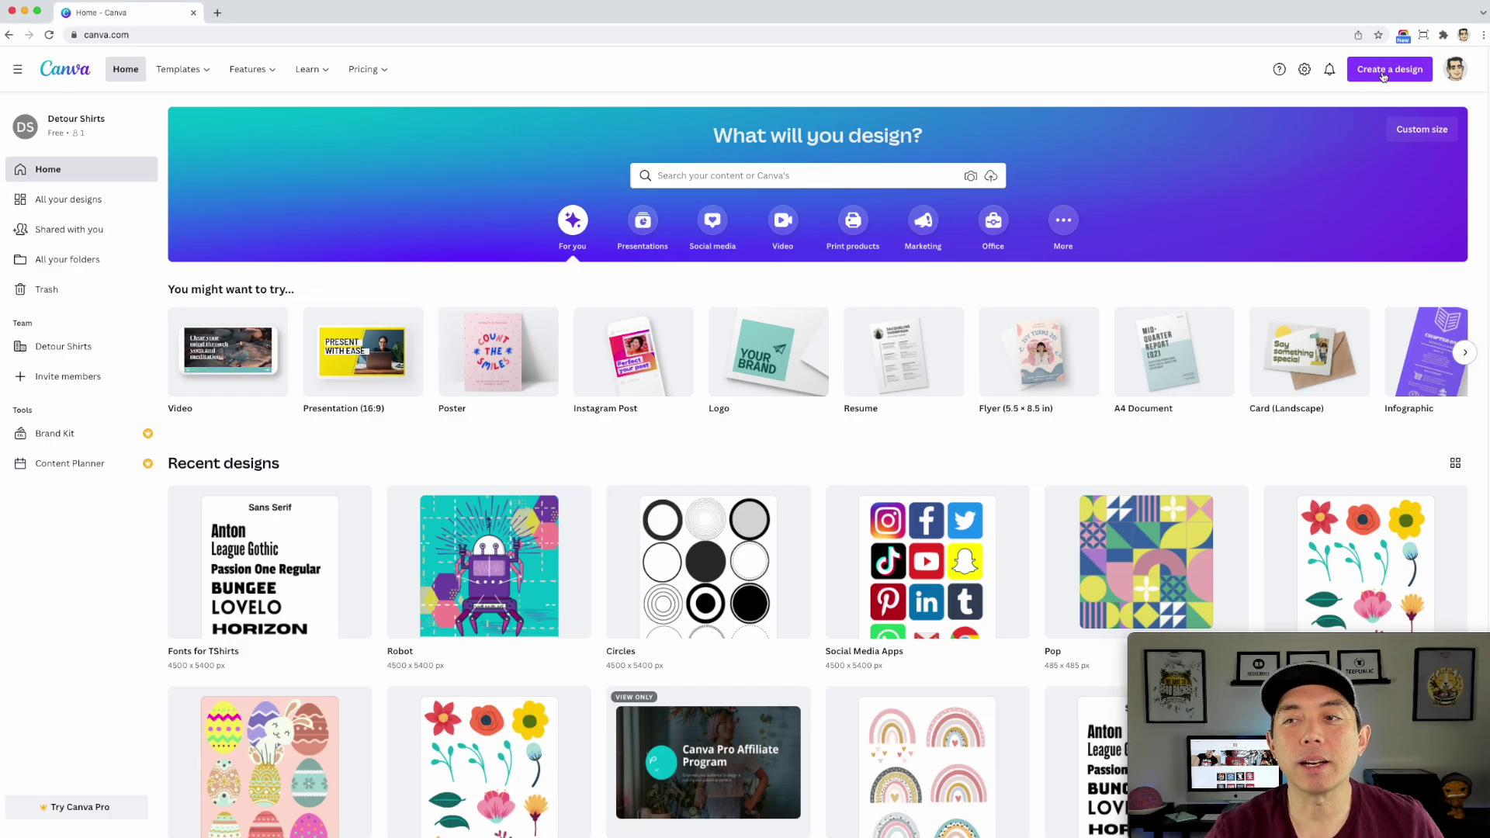
click(1384, 72)
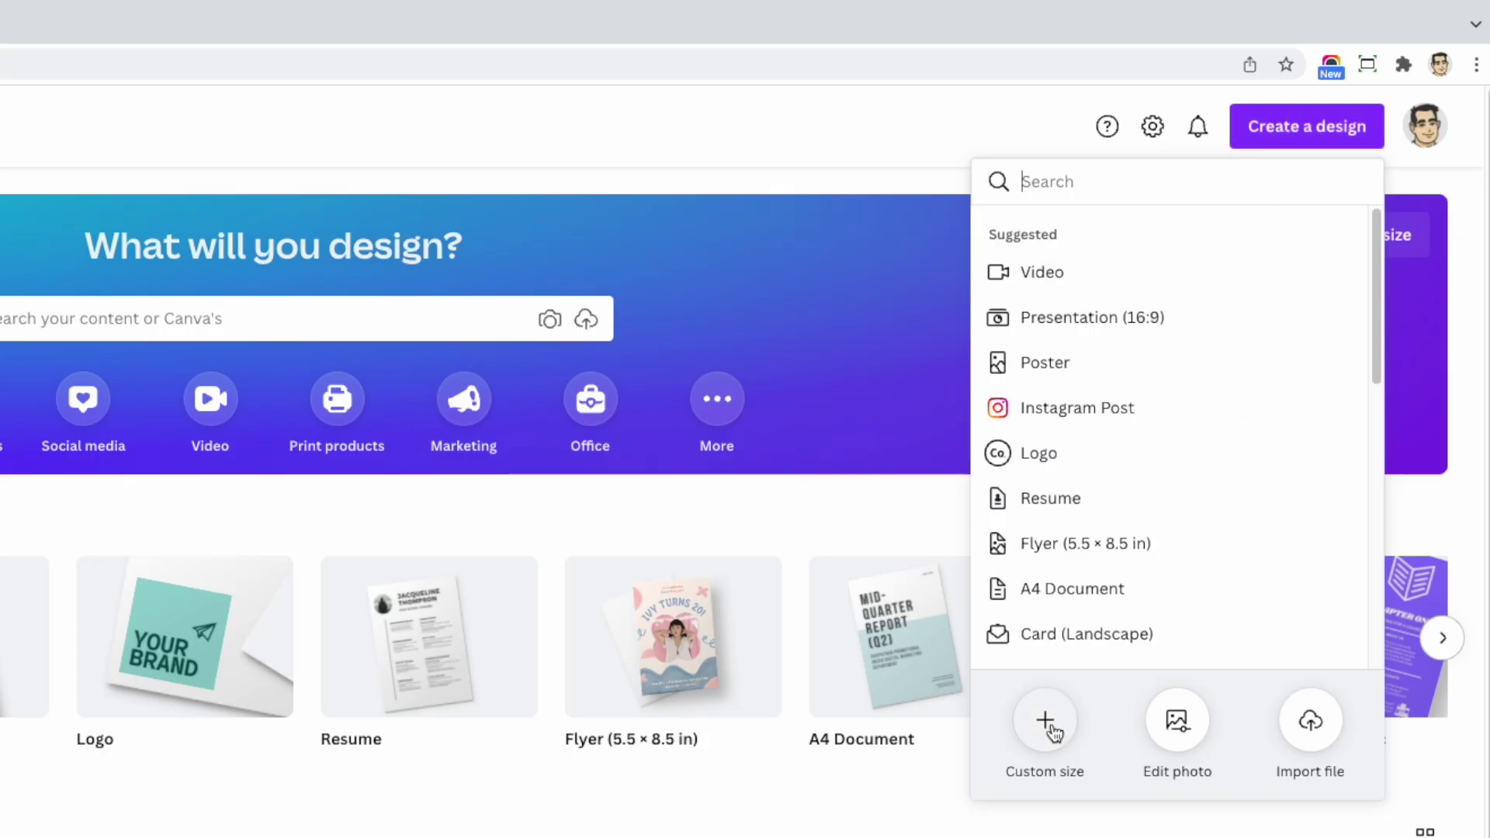
click(1051, 726)
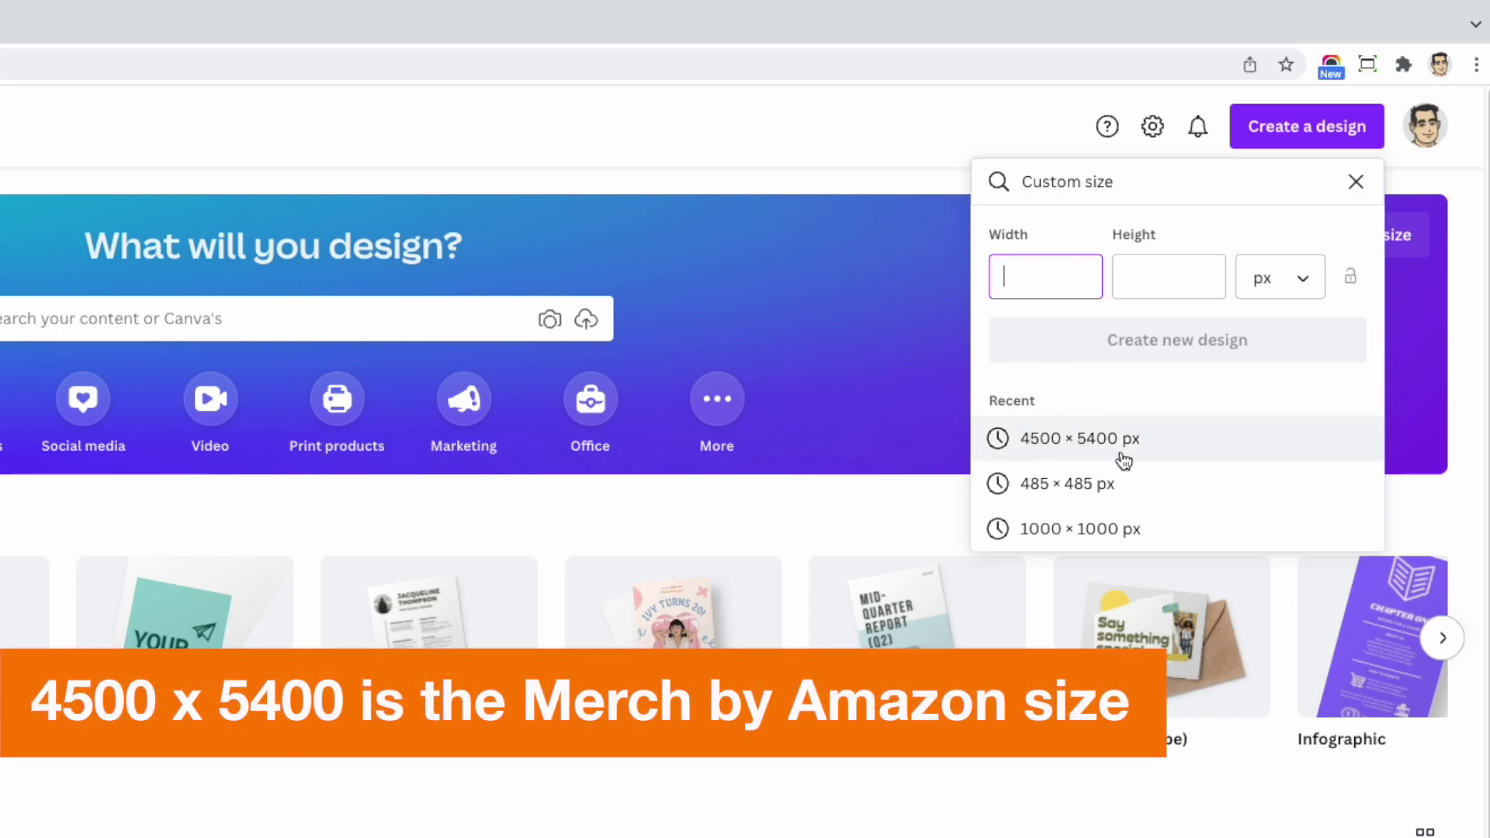
click(1060, 447)
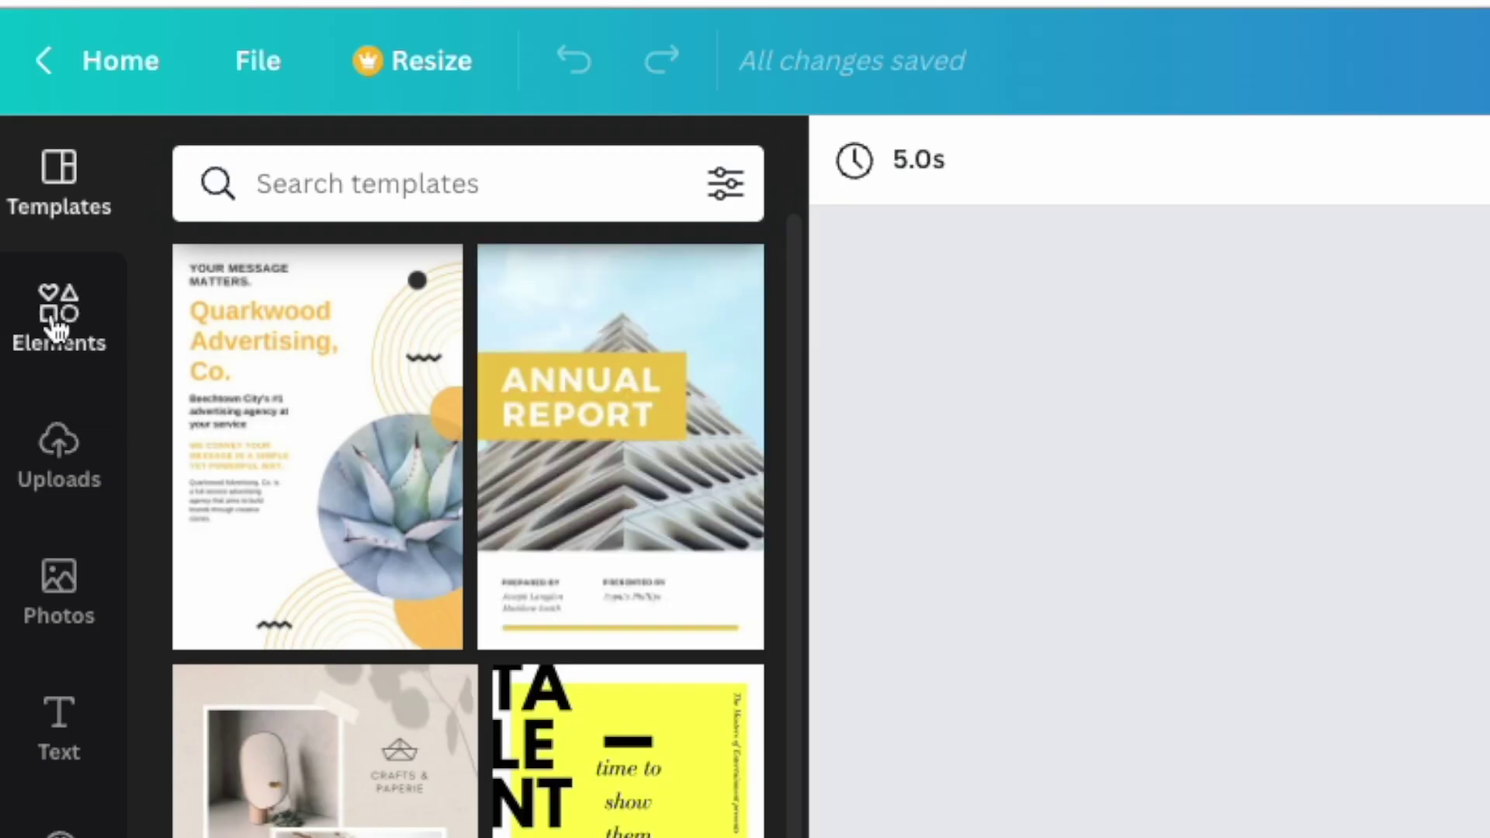
Step: Set the blank page's background color to black
click(55, 330)
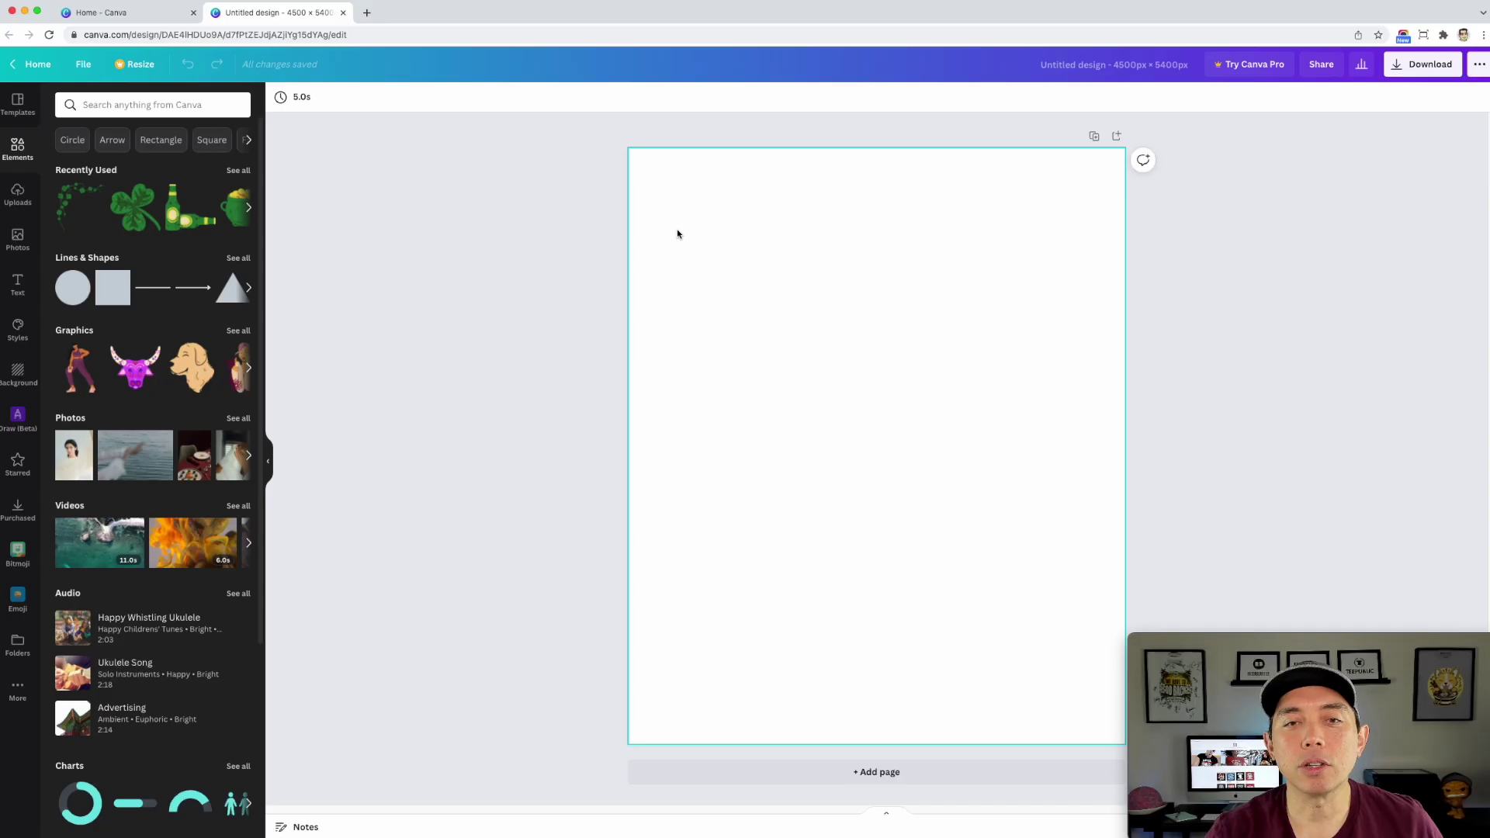
click(283, 97)
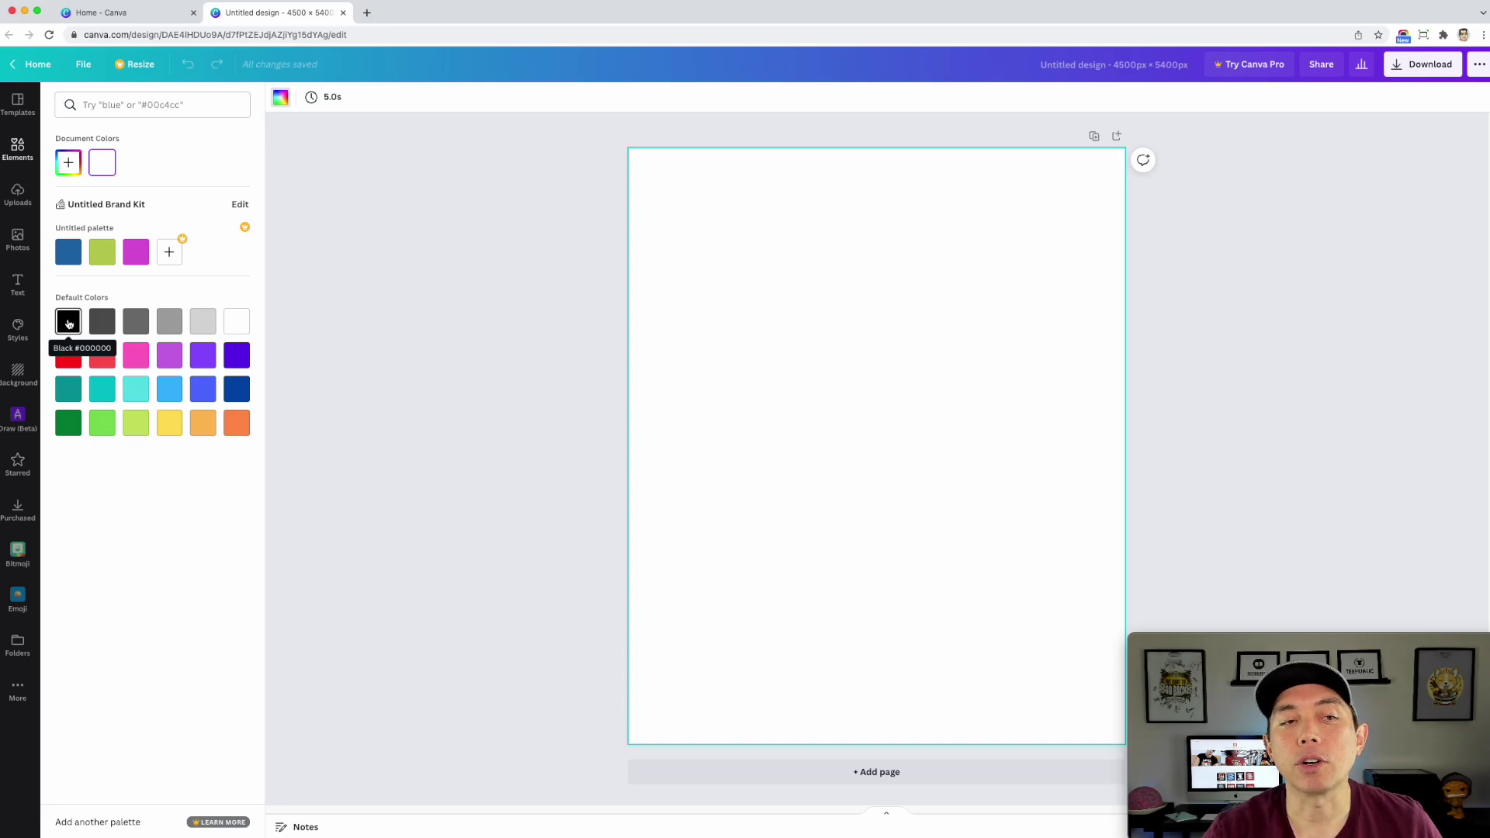
click(69, 325)
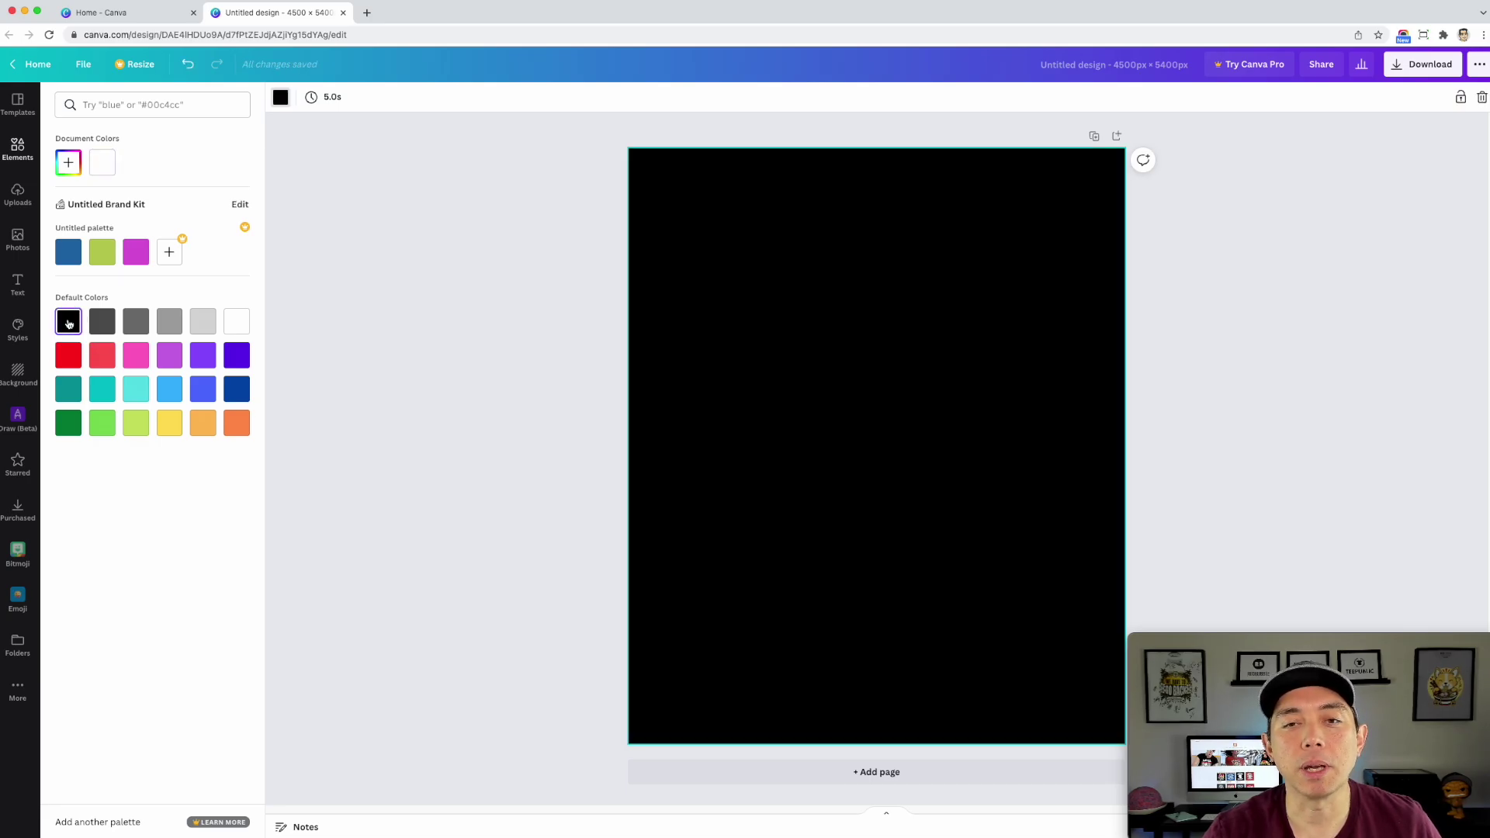
click(434, 174)
Step: Search the elements for "st patrick's day" and limit the results to graphics
click(101, 109)
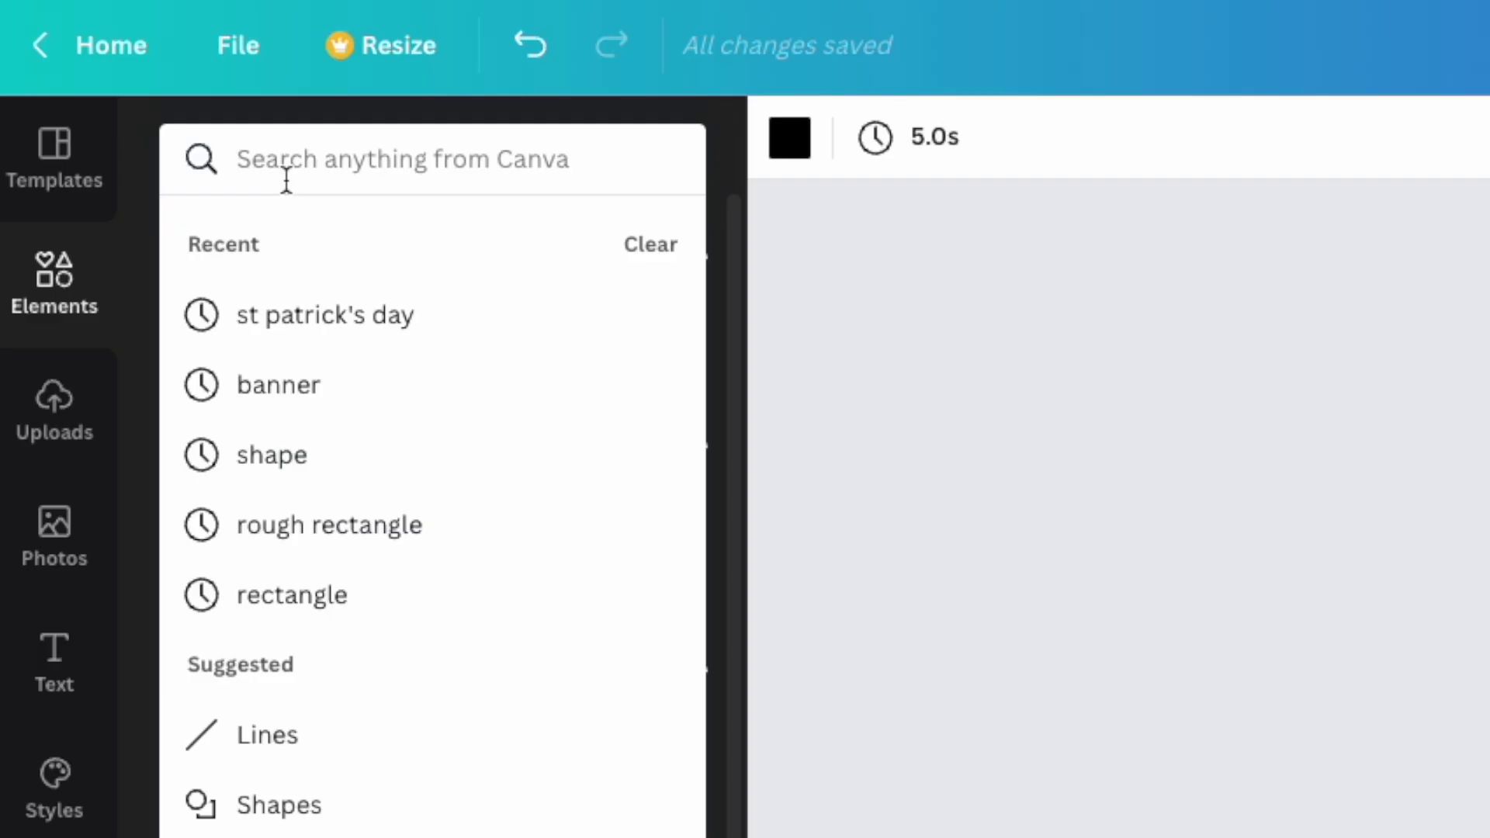
text(ST PA)
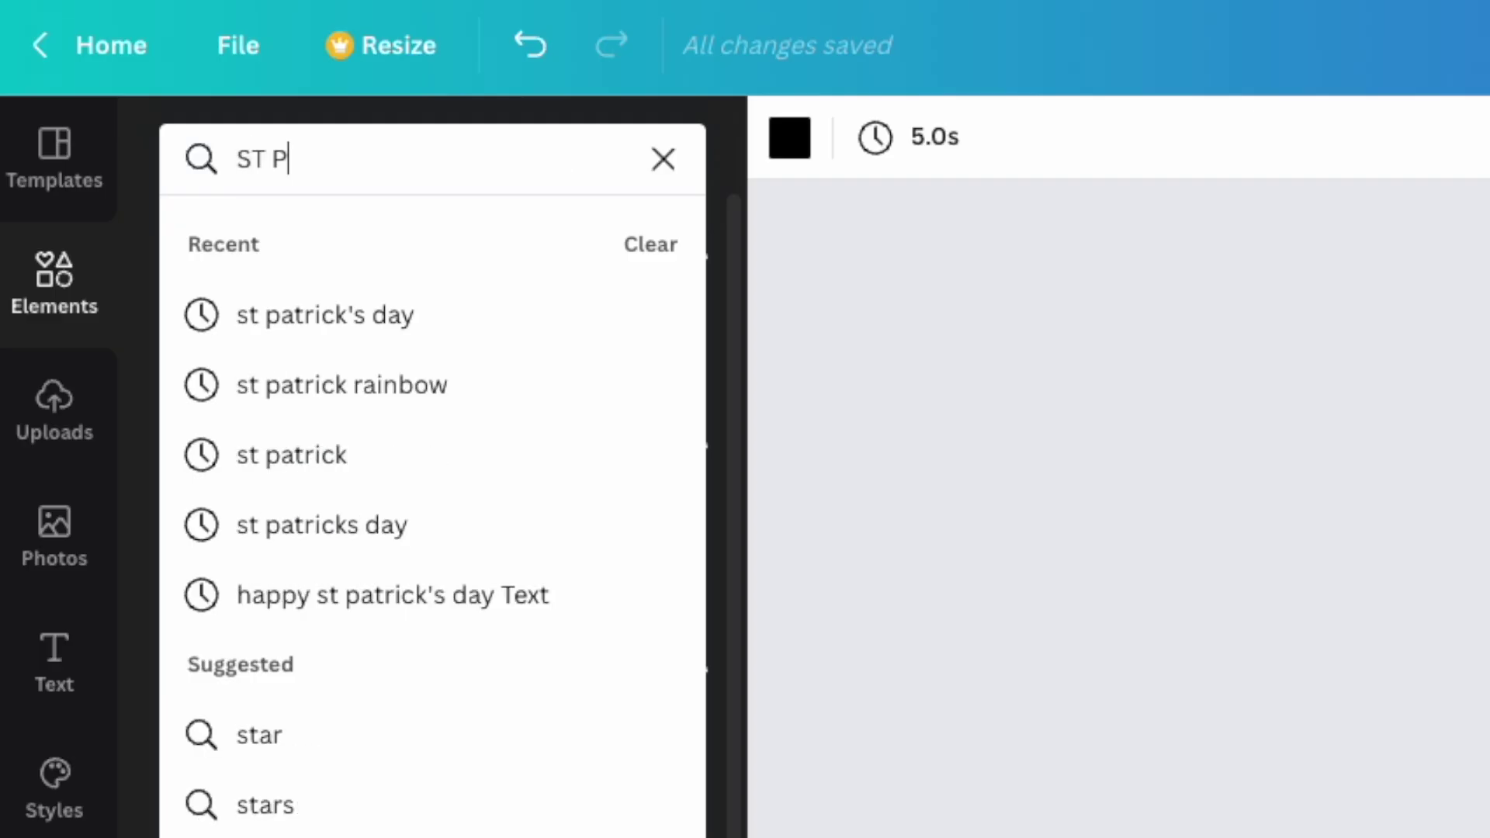
click(229, 322)
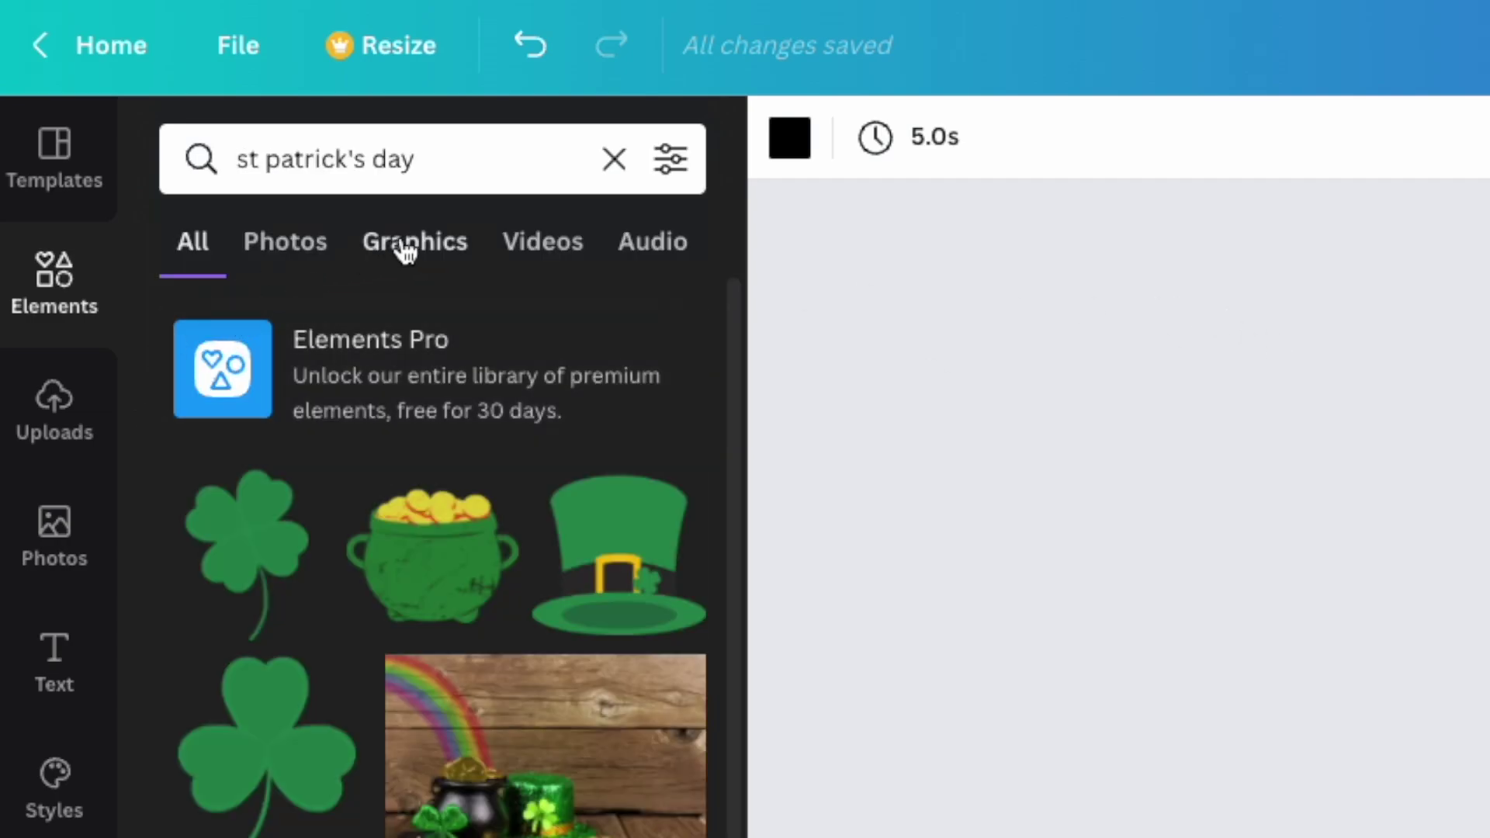
click(405, 251)
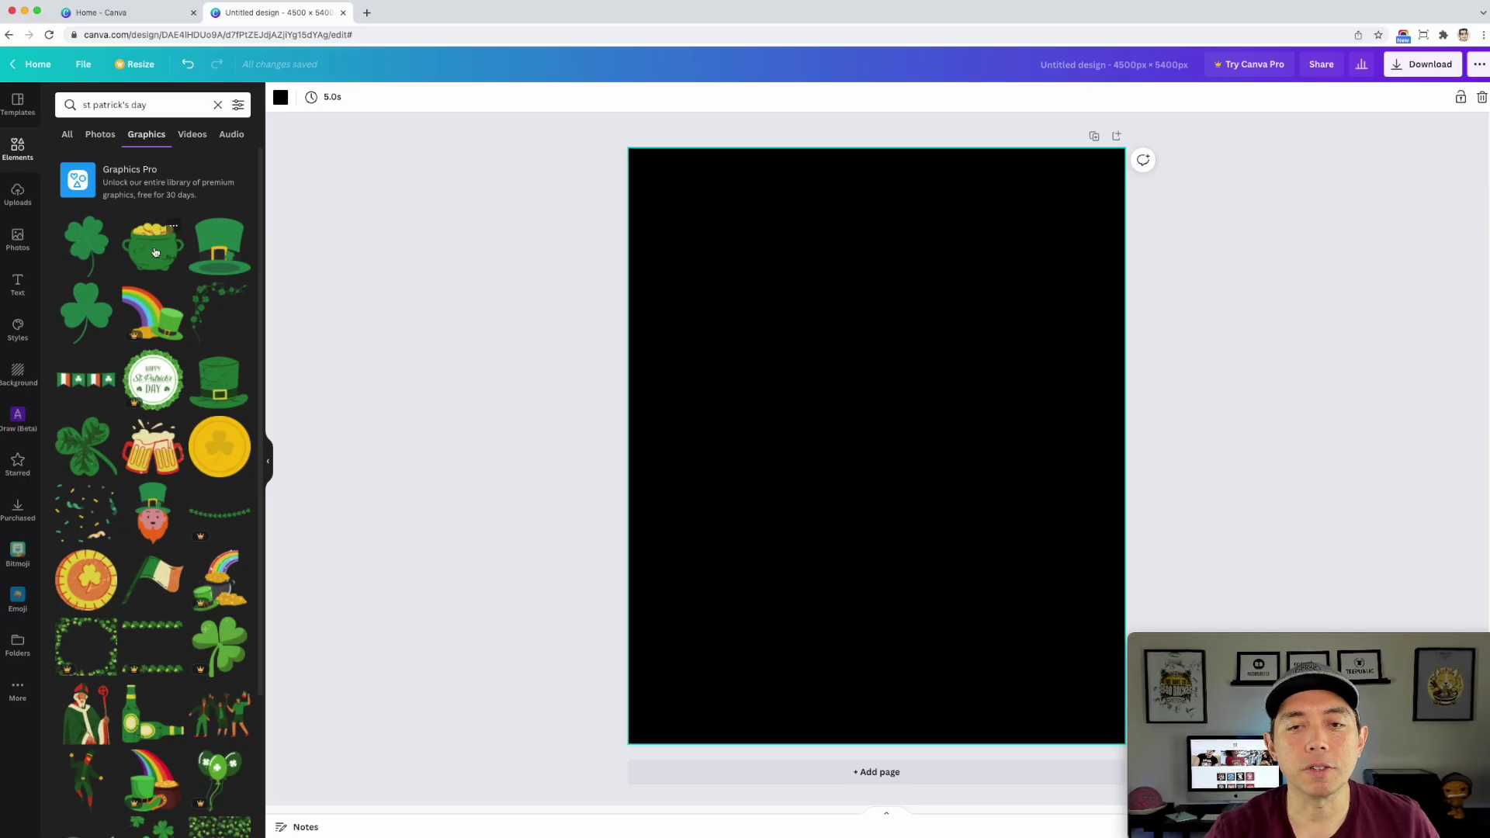
Step: Add the pot of gold and a matching green hat from its full Magic Recommendations, and place them side by side in the page's upper half
click(485, 600)
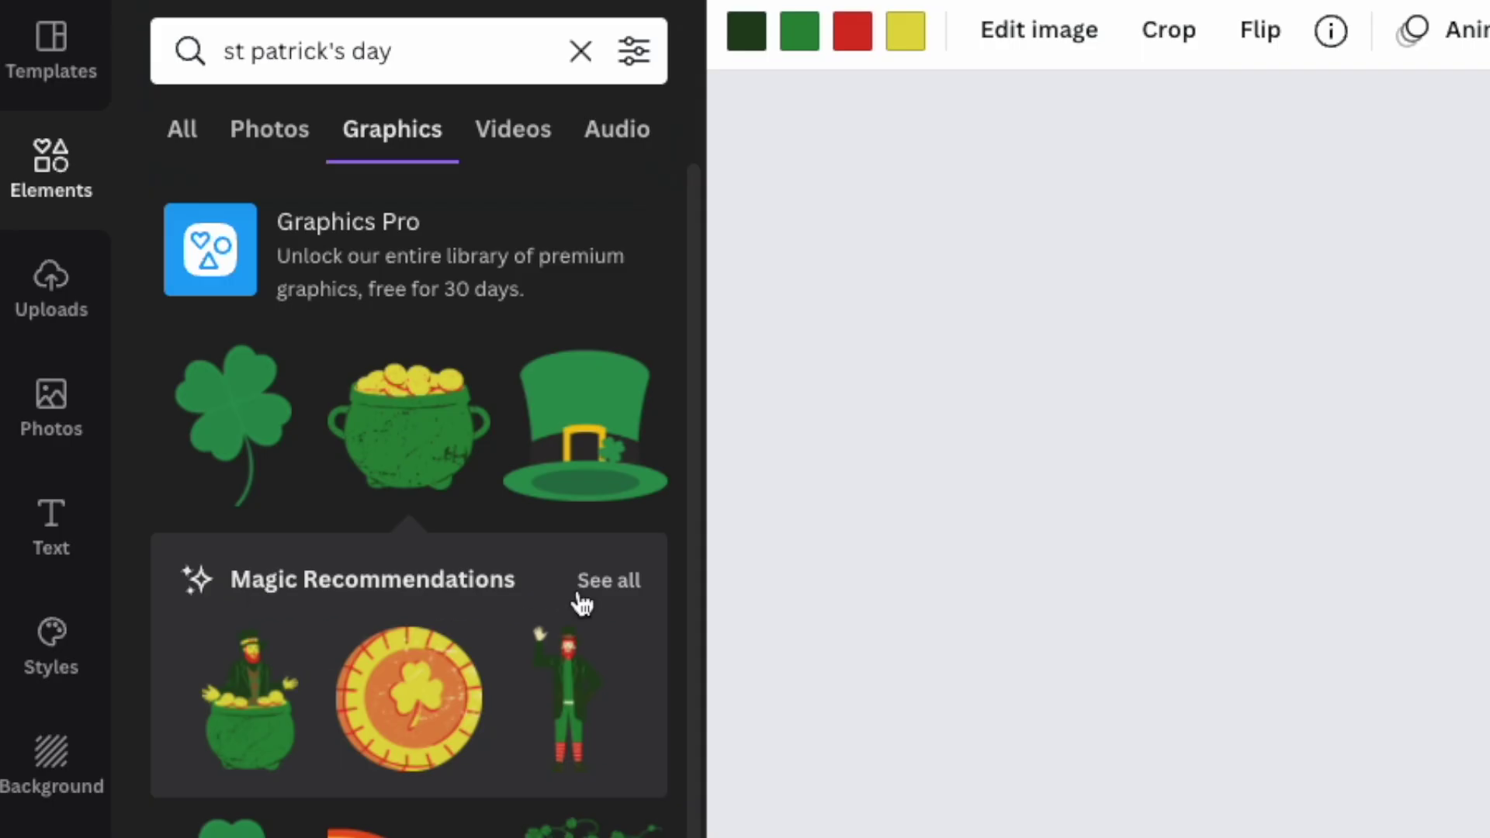
click(599, 589)
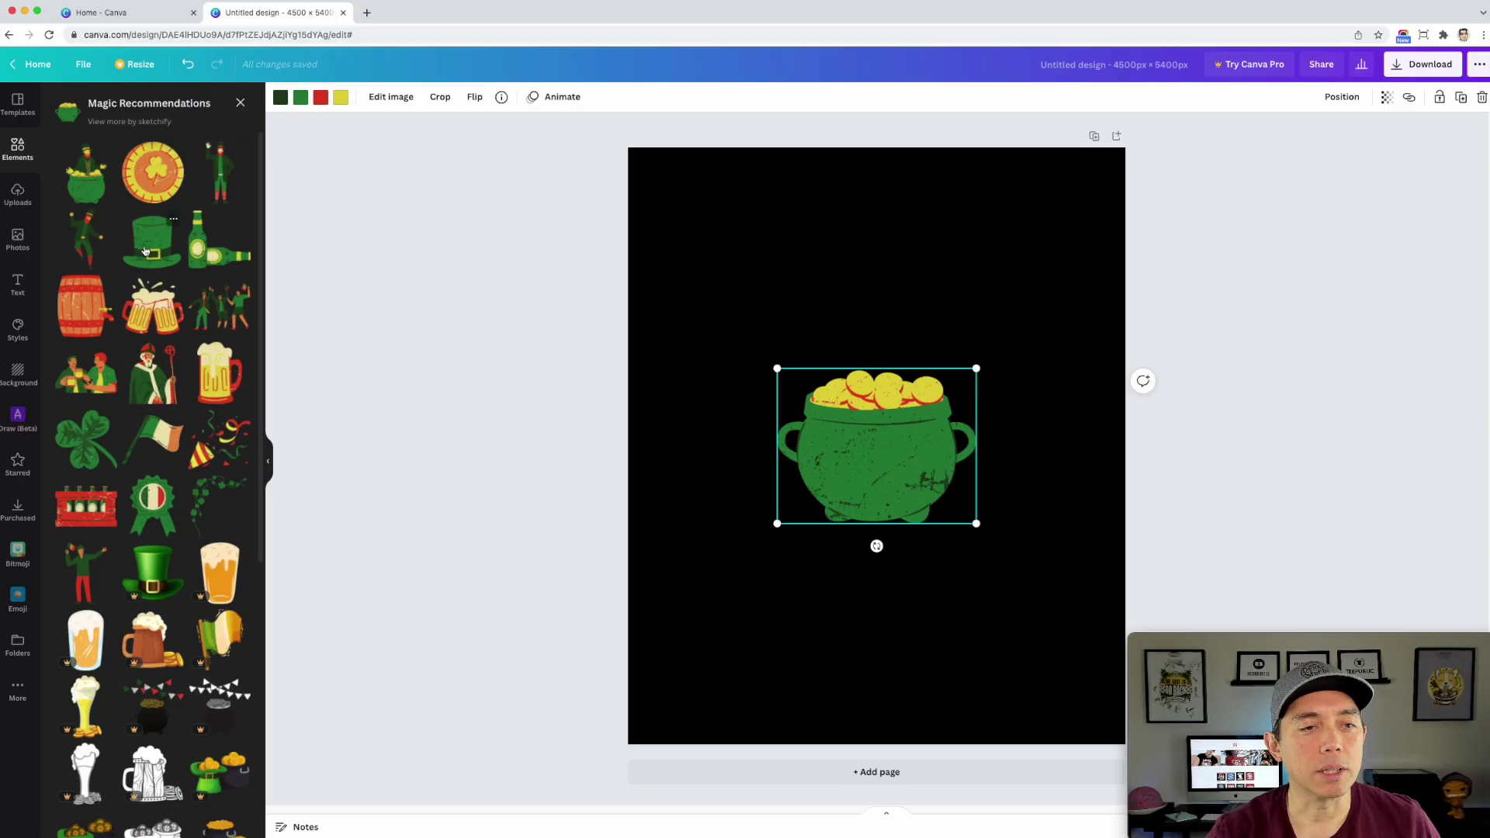
click(144, 250)
mouse_move(865, 476)
mouse_down()
mouse_move(982, 351)
mouse_move(989, 318)
mouse_move(846, 489)
mouse_up()
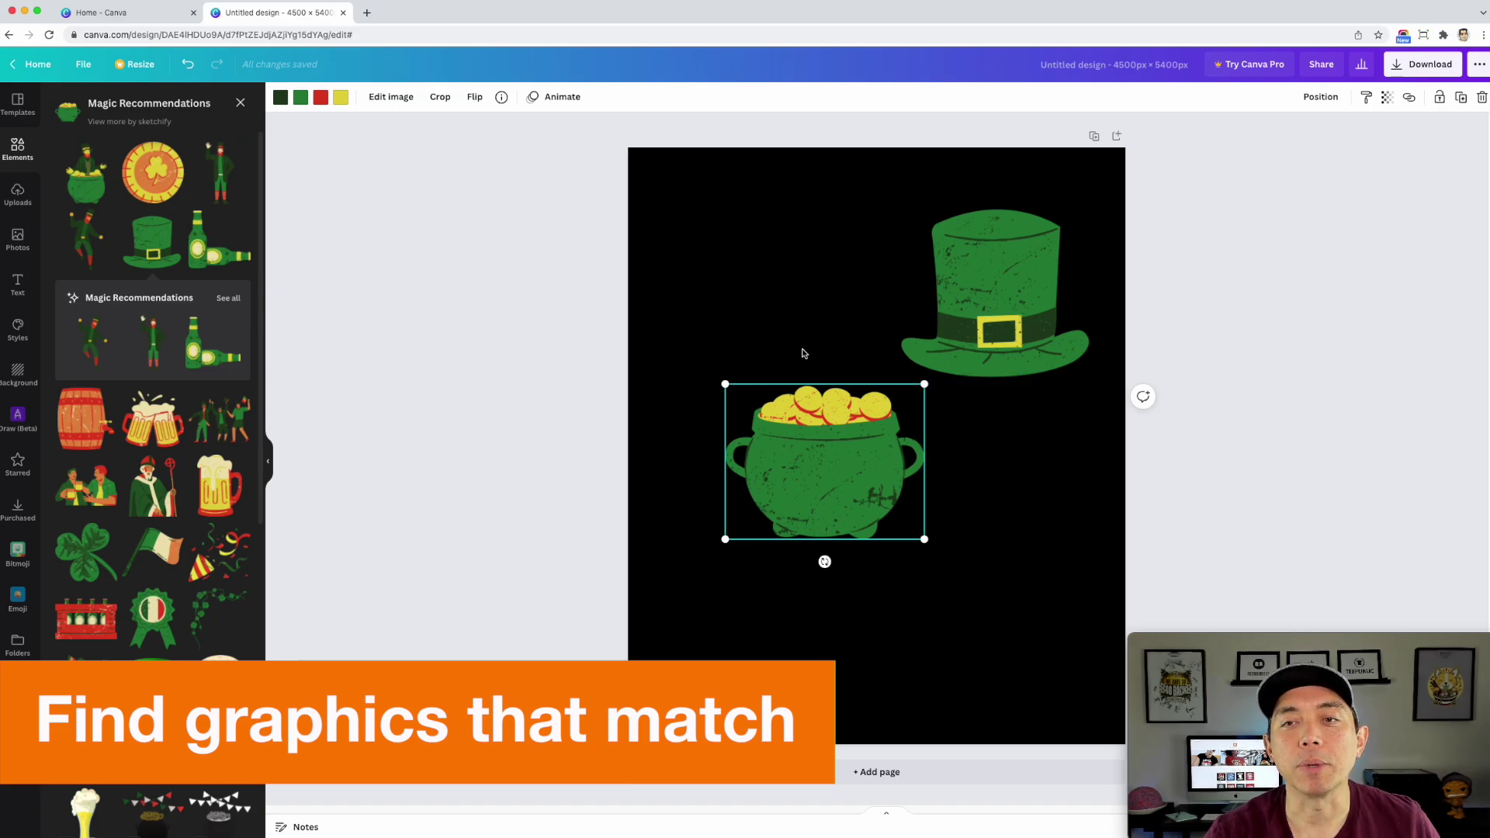
drag(850, 470, 834, 299)
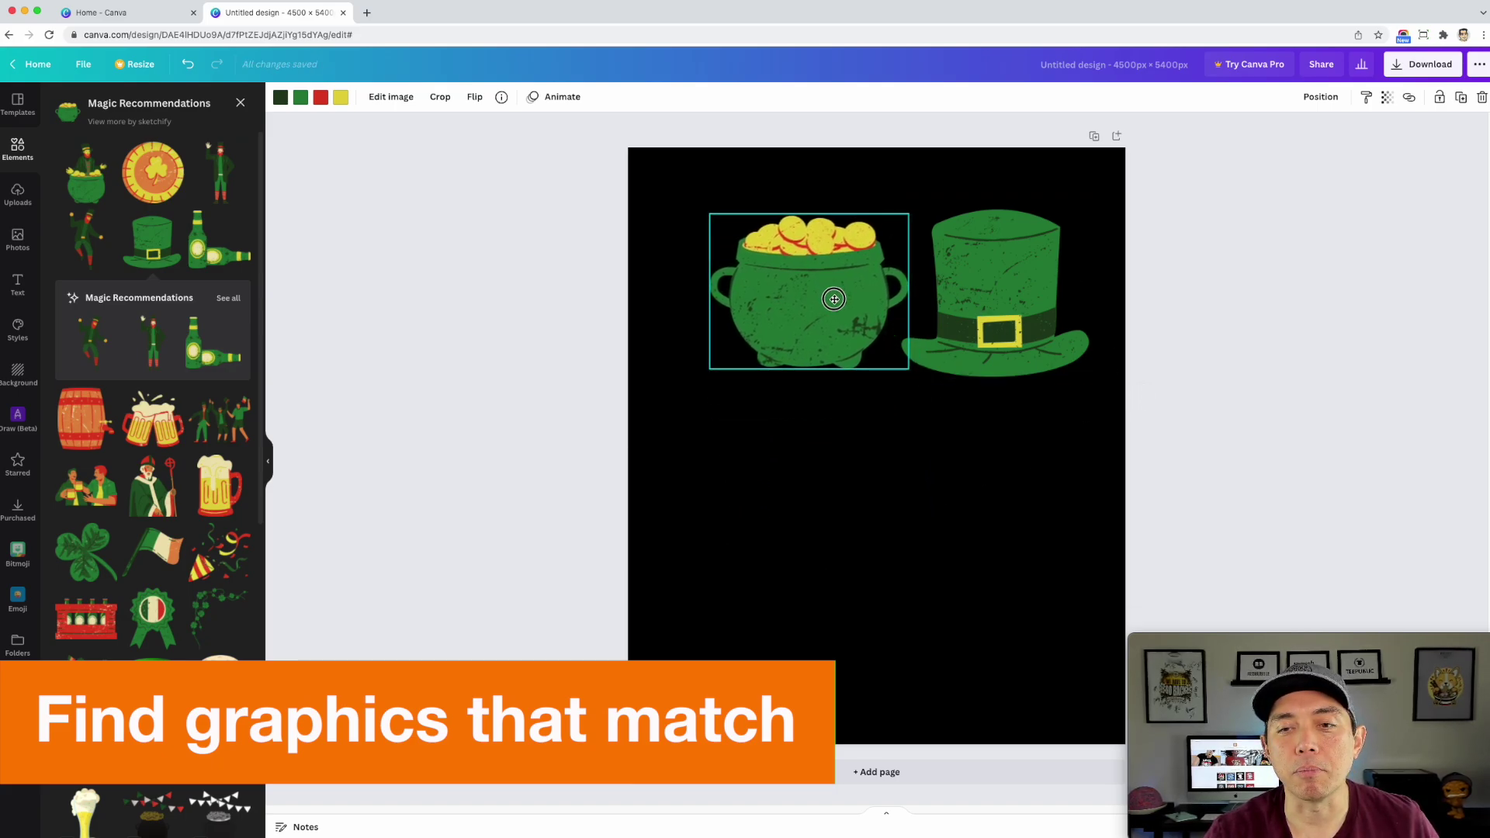
Step: Add the clover vine graphic, enlarge it, and place it below the pot and hat
click(211, 607)
drag(796, 405, 727, 358)
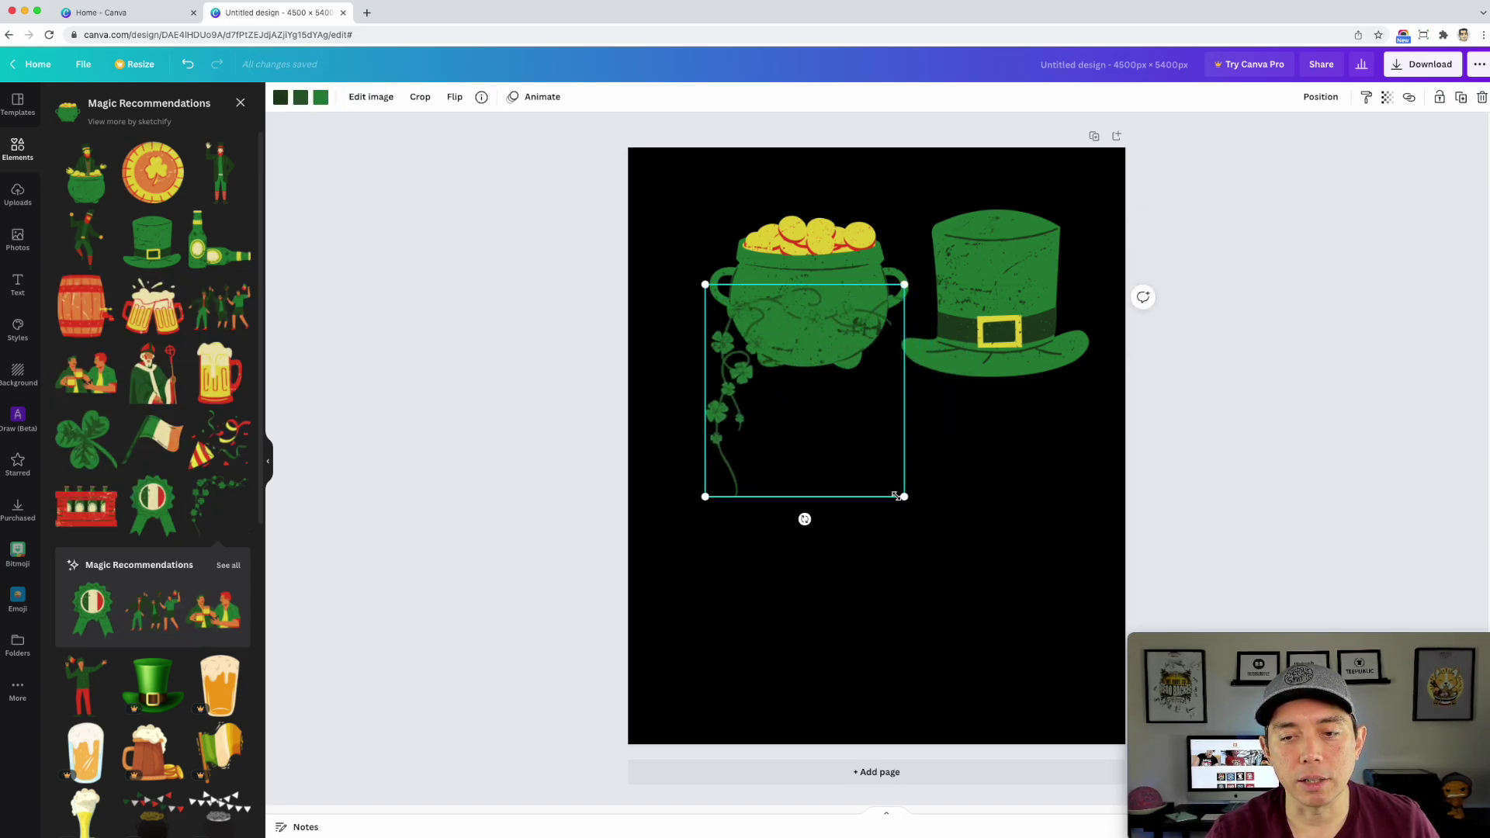
drag(904, 497, 1056, 656)
drag(746, 416, 723, 517)
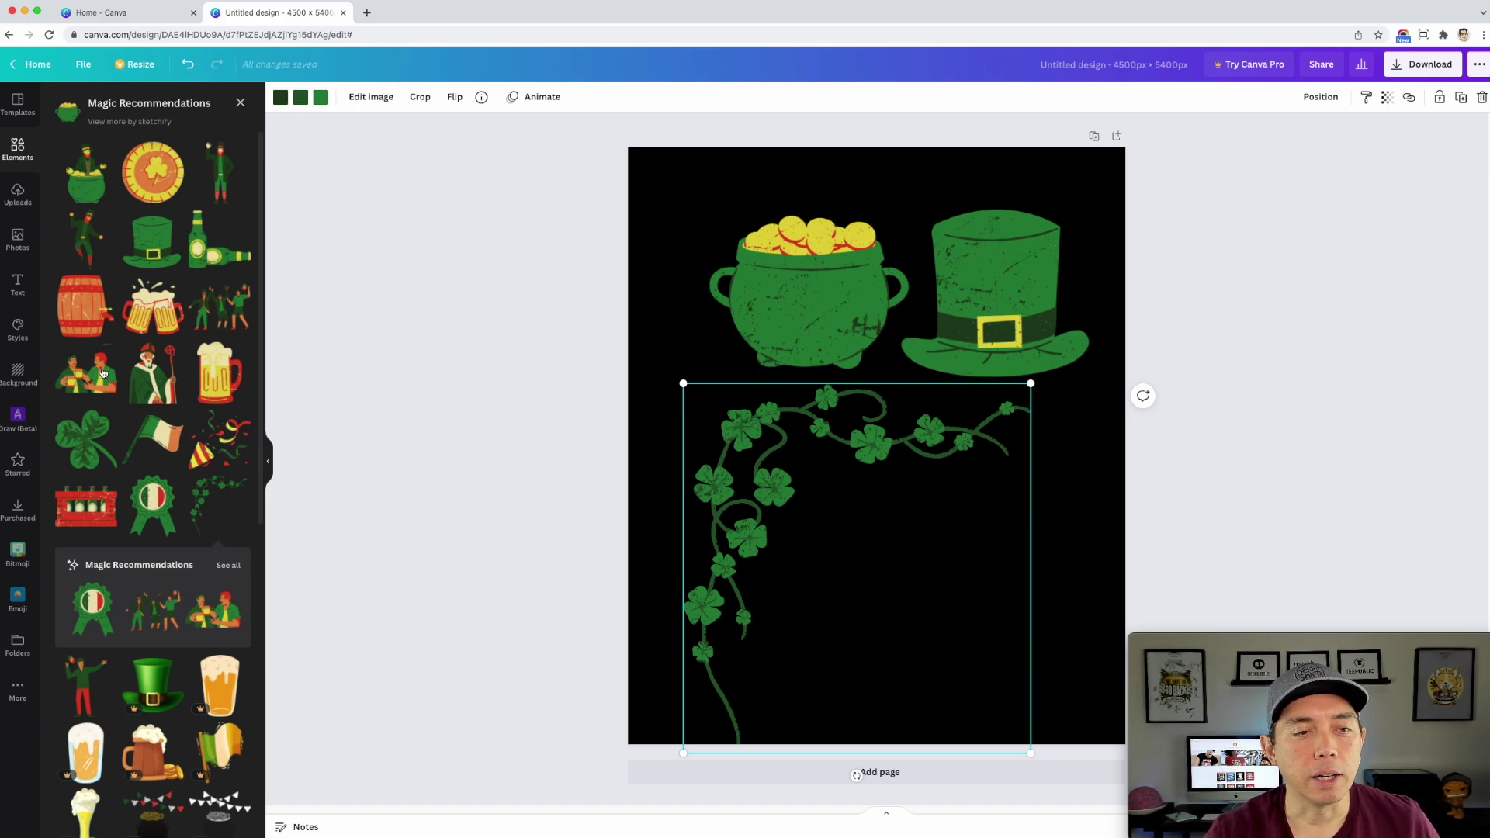
Step: Add the three-leaf shamrock in the page's lower right, and swap the pot of gold and the vine so the vine is at the upper left
click(98, 437)
drag(880, 460, 968, 587)
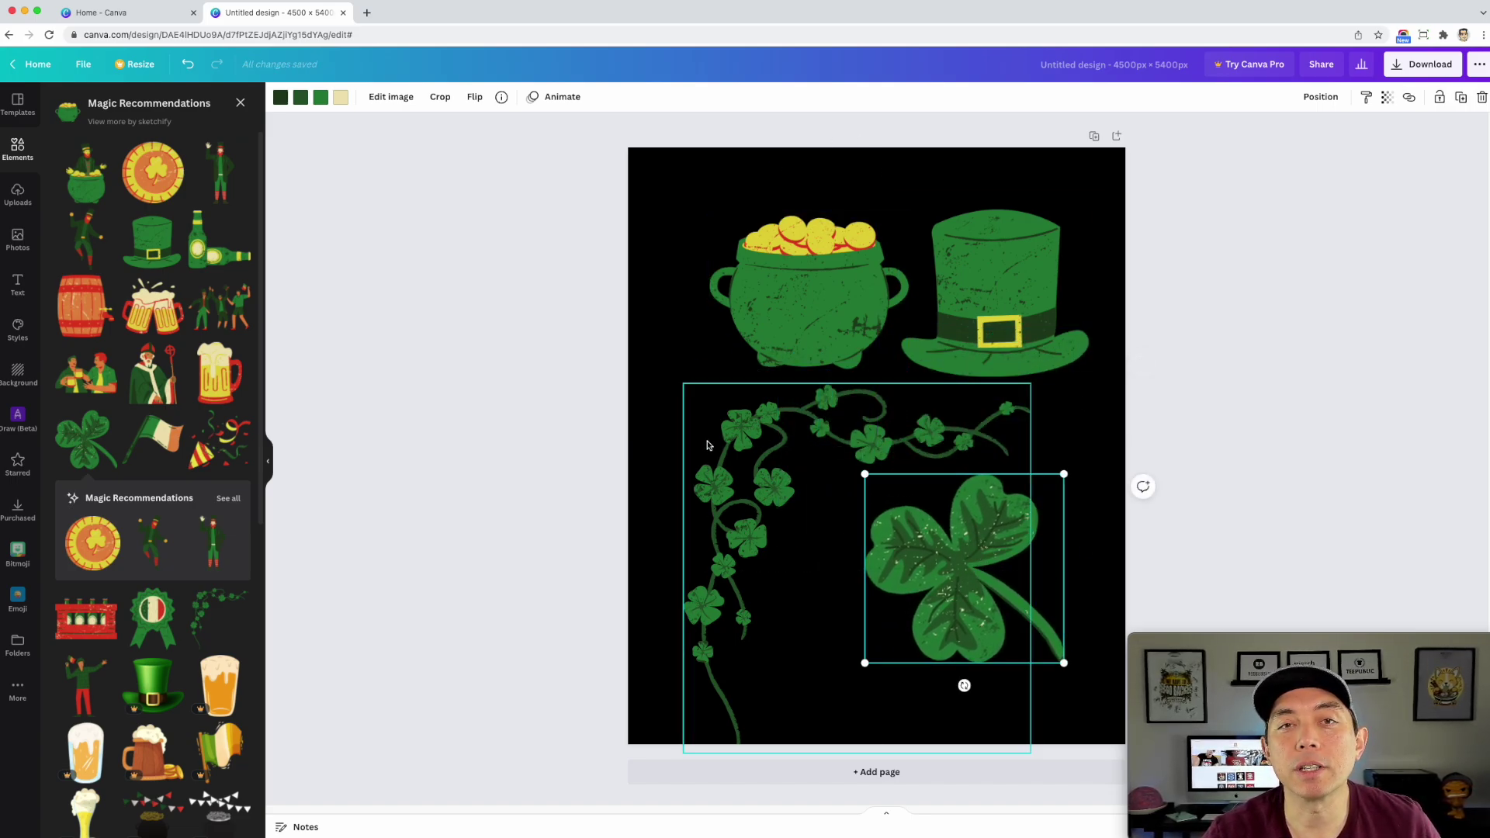
drag(795, 303, 813, 590)
drag(772, 436, 774, 223)
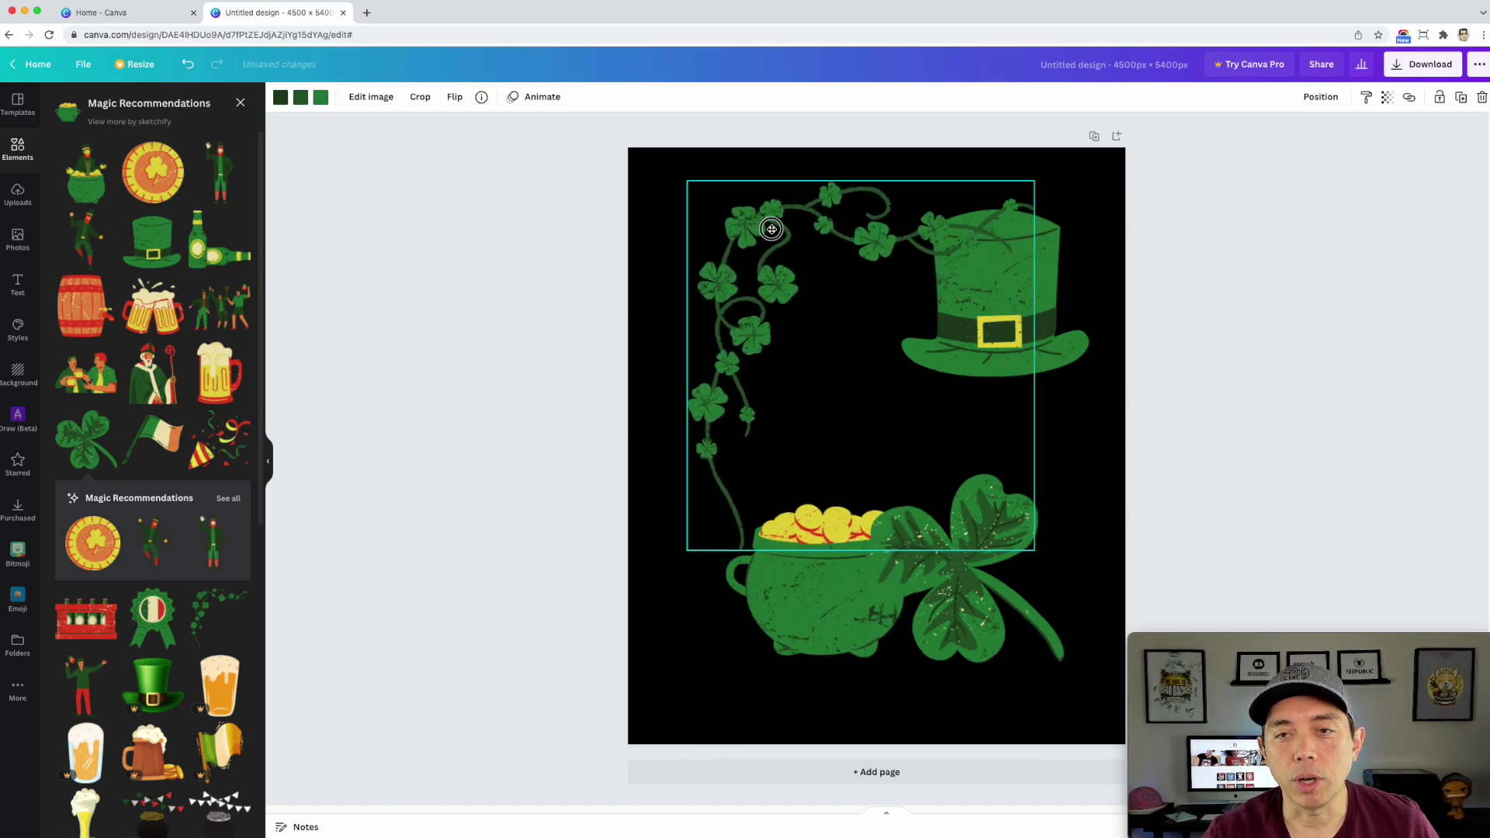
Step: Shrink the green hat at the vine's upper right end and send the vine to the back
drag(1036, 339, 1030, 366)
drag(1093, 405, 957, 379)
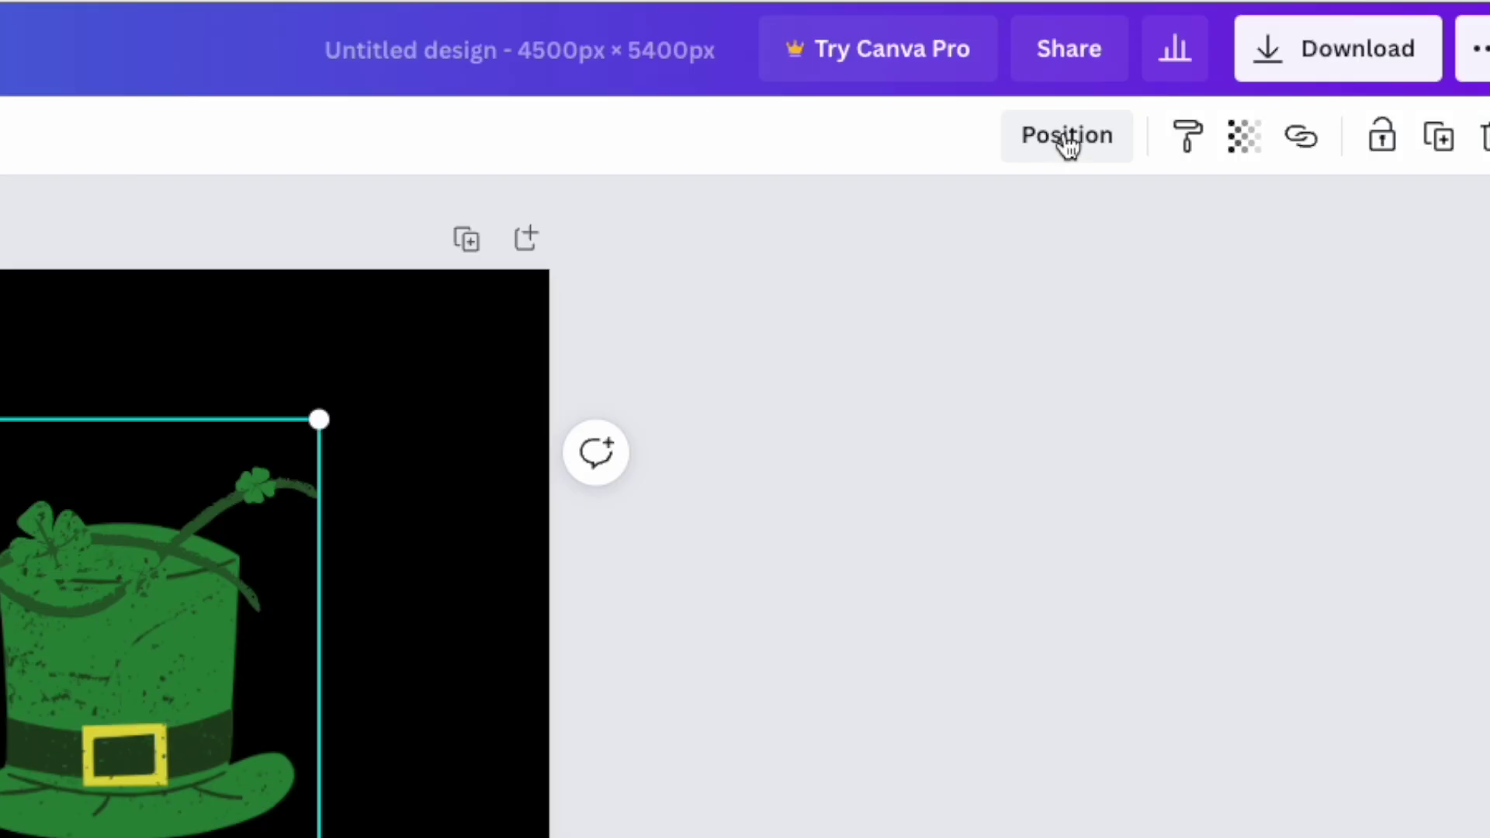
click(1322, 98)
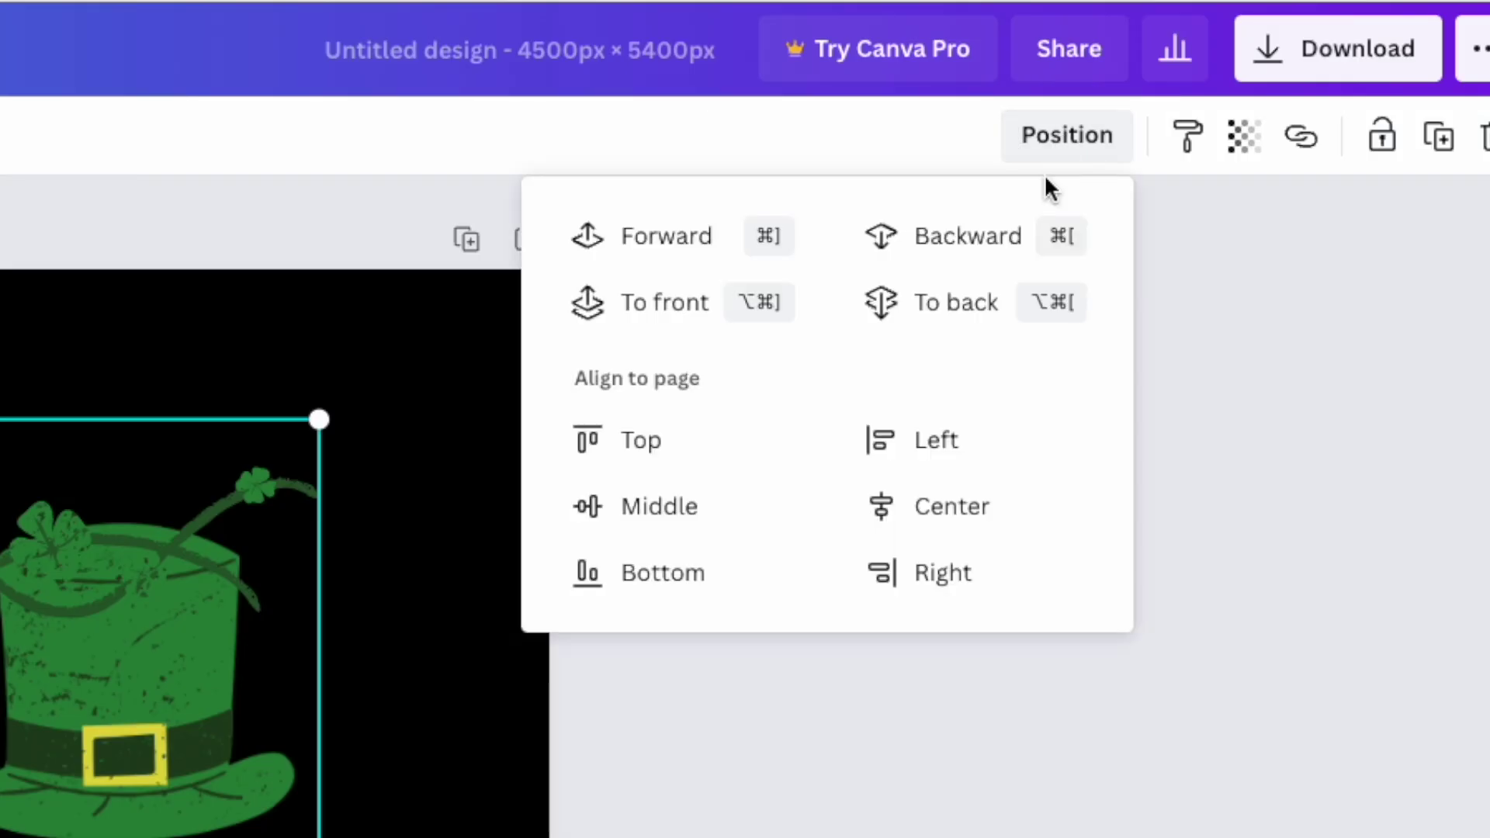
click(943, 312)
Step: Tilt the hat clockwise at the vine's right end and move the pot of gold under the vine's lower end
click(152, 738)
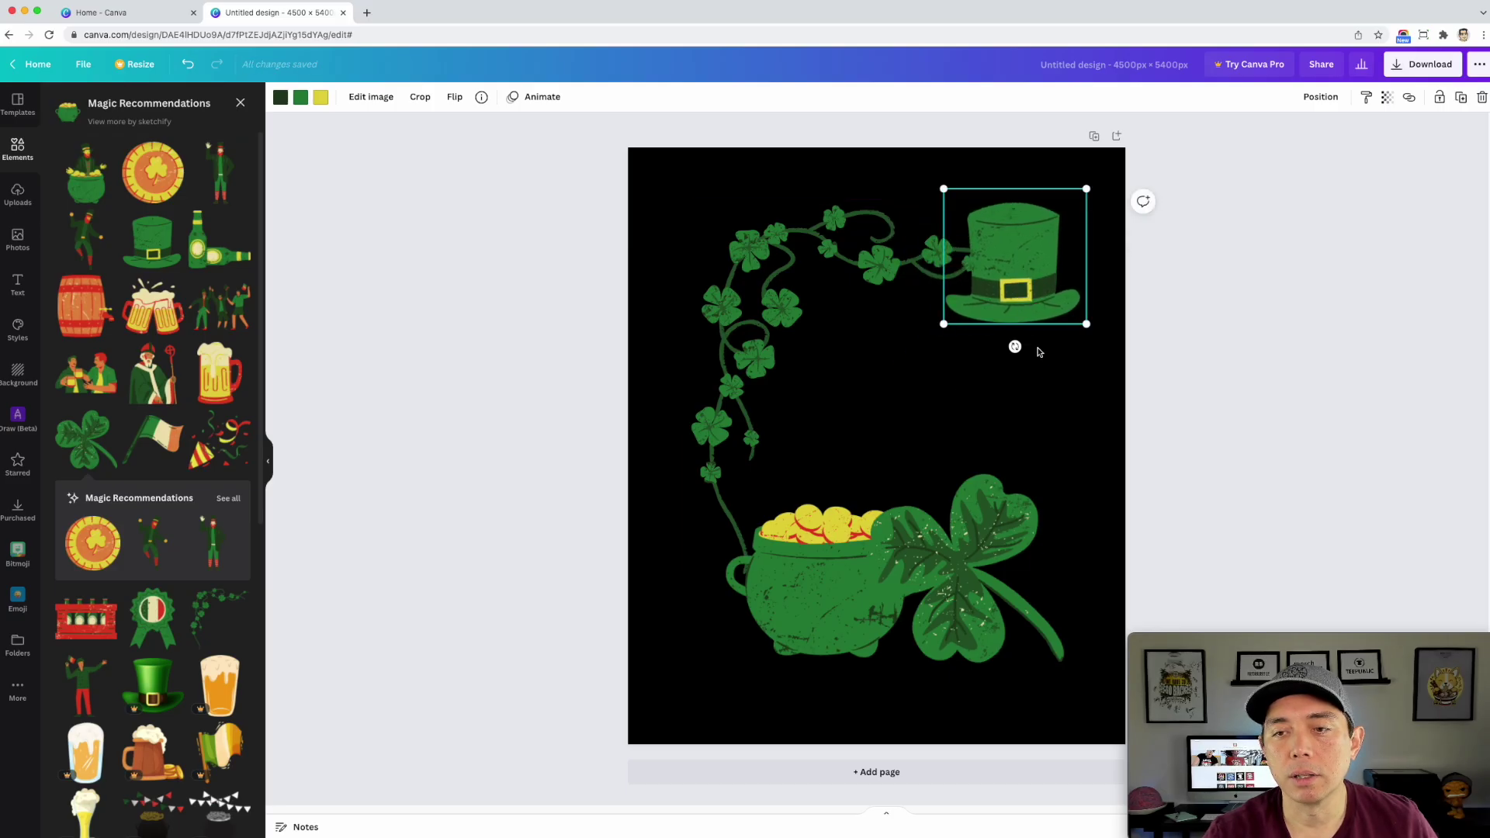
drag(1015, 346, 1055, 339)
drag(827, 578, 743, 551)
Step: Shrink the shamrock and place it beneath the hat, and move the pot of gold to the page's lower right
click(1040, 651)
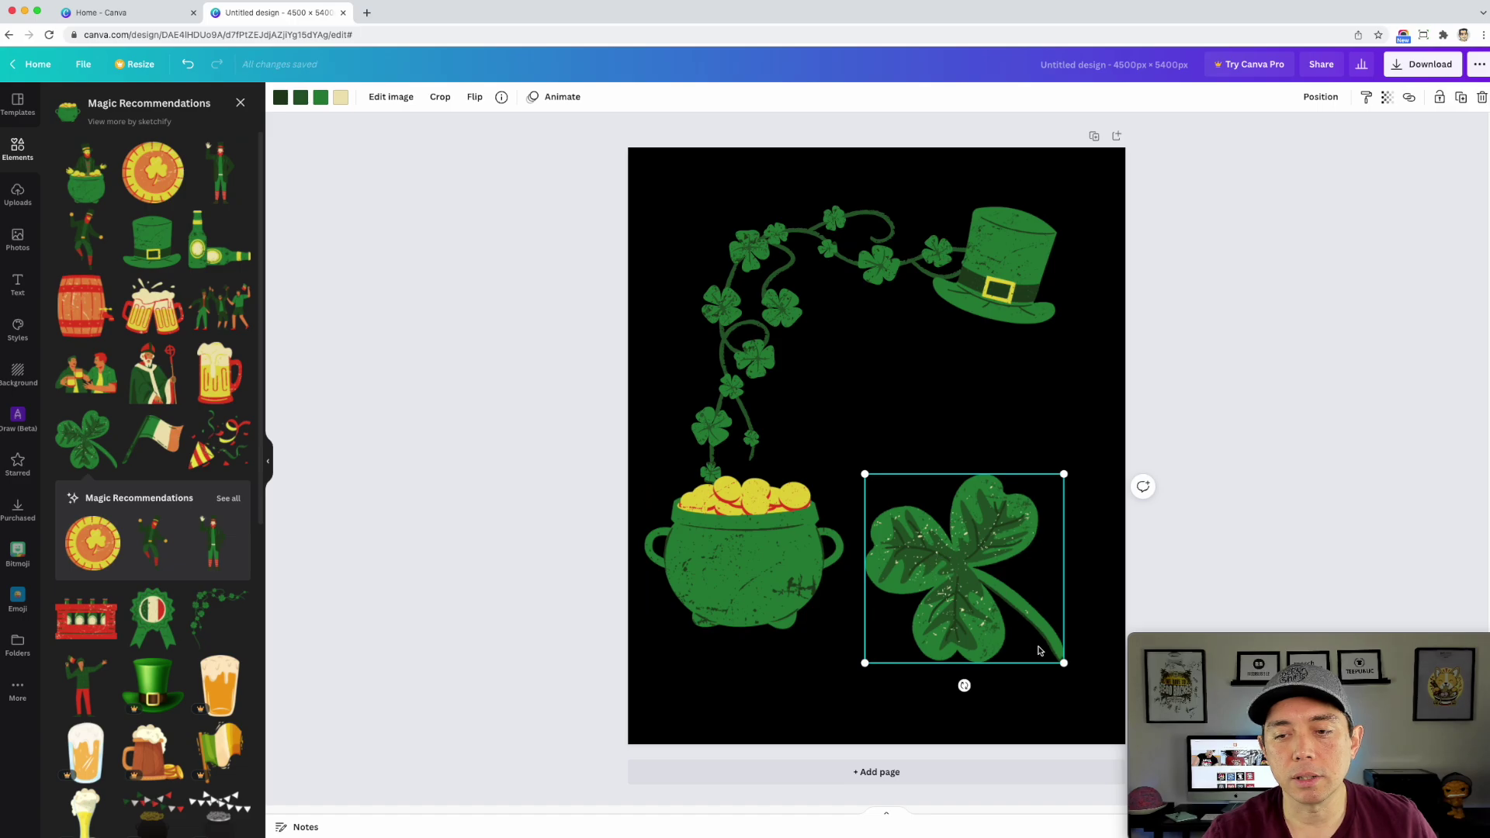
drag(1066, 666, 971, 572)
drag(902, 538, 1008, 403)
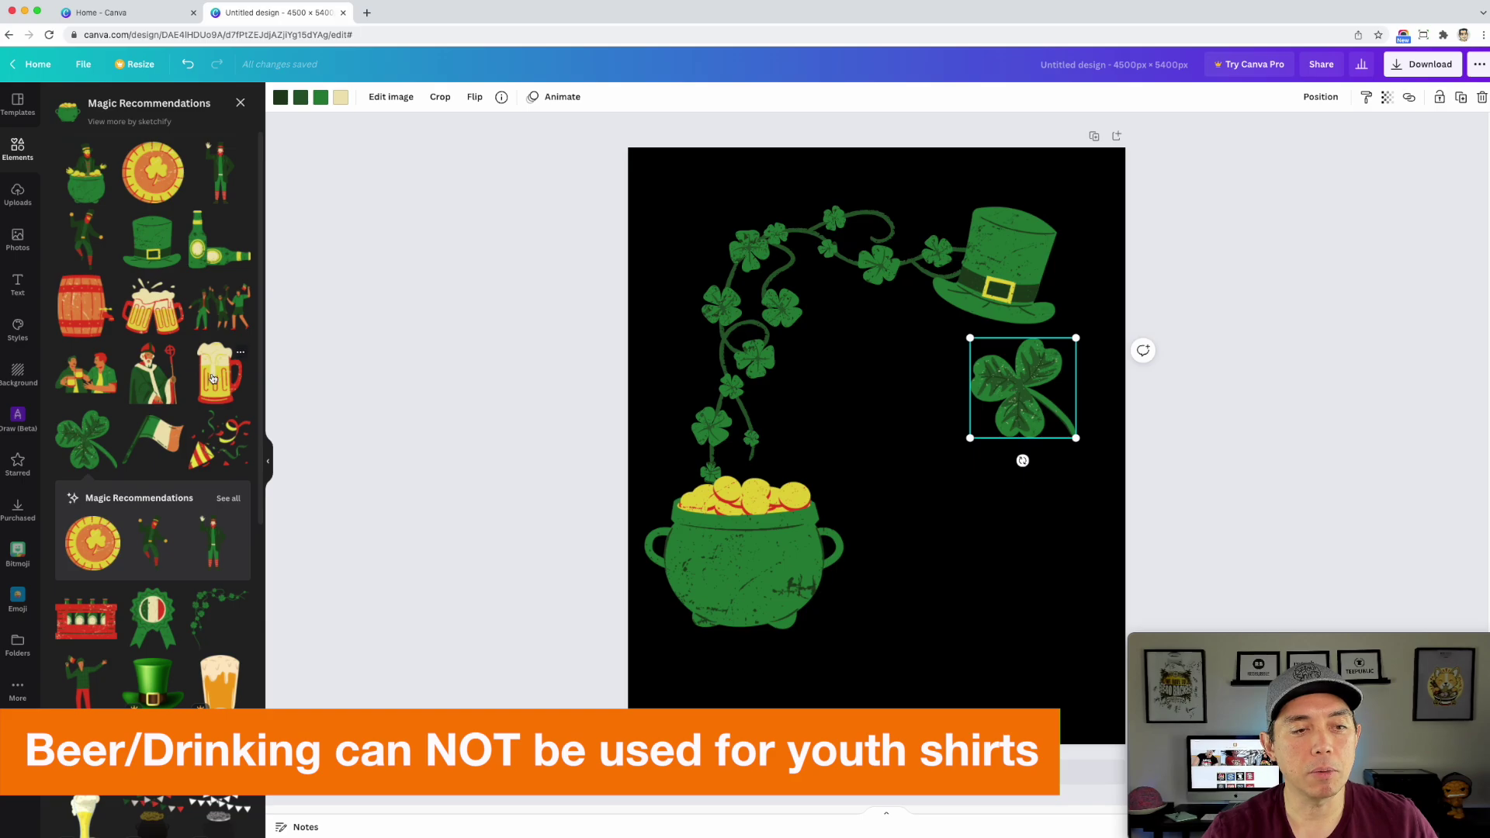
drag(709, 552, 975, 559)
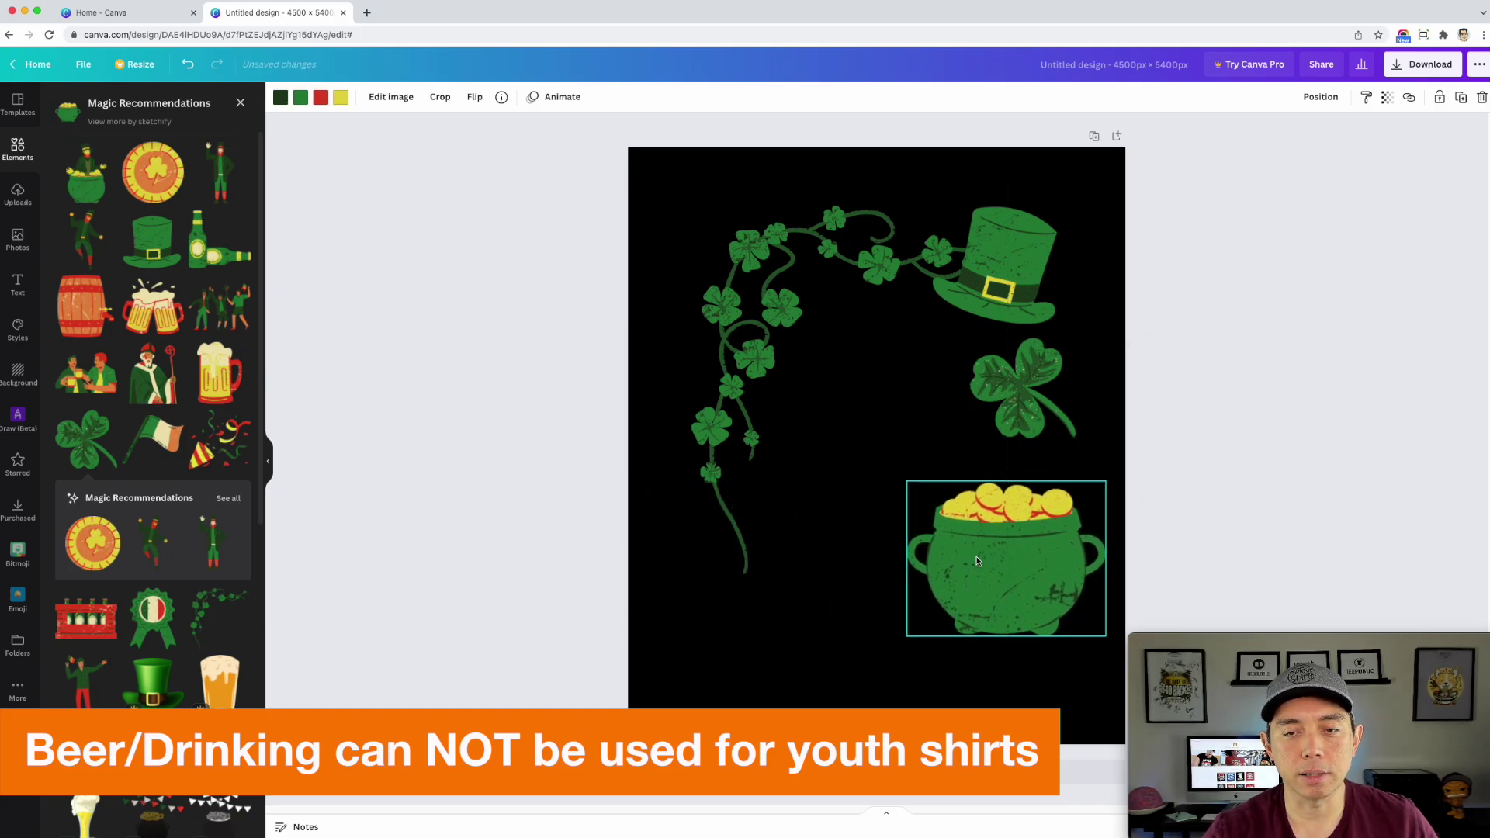
Step: Add the single beer mug graphic in the page's lower left and flip it horizontally so its handle faces left
click(224, 365)
drag(880, 447, 796, 529)
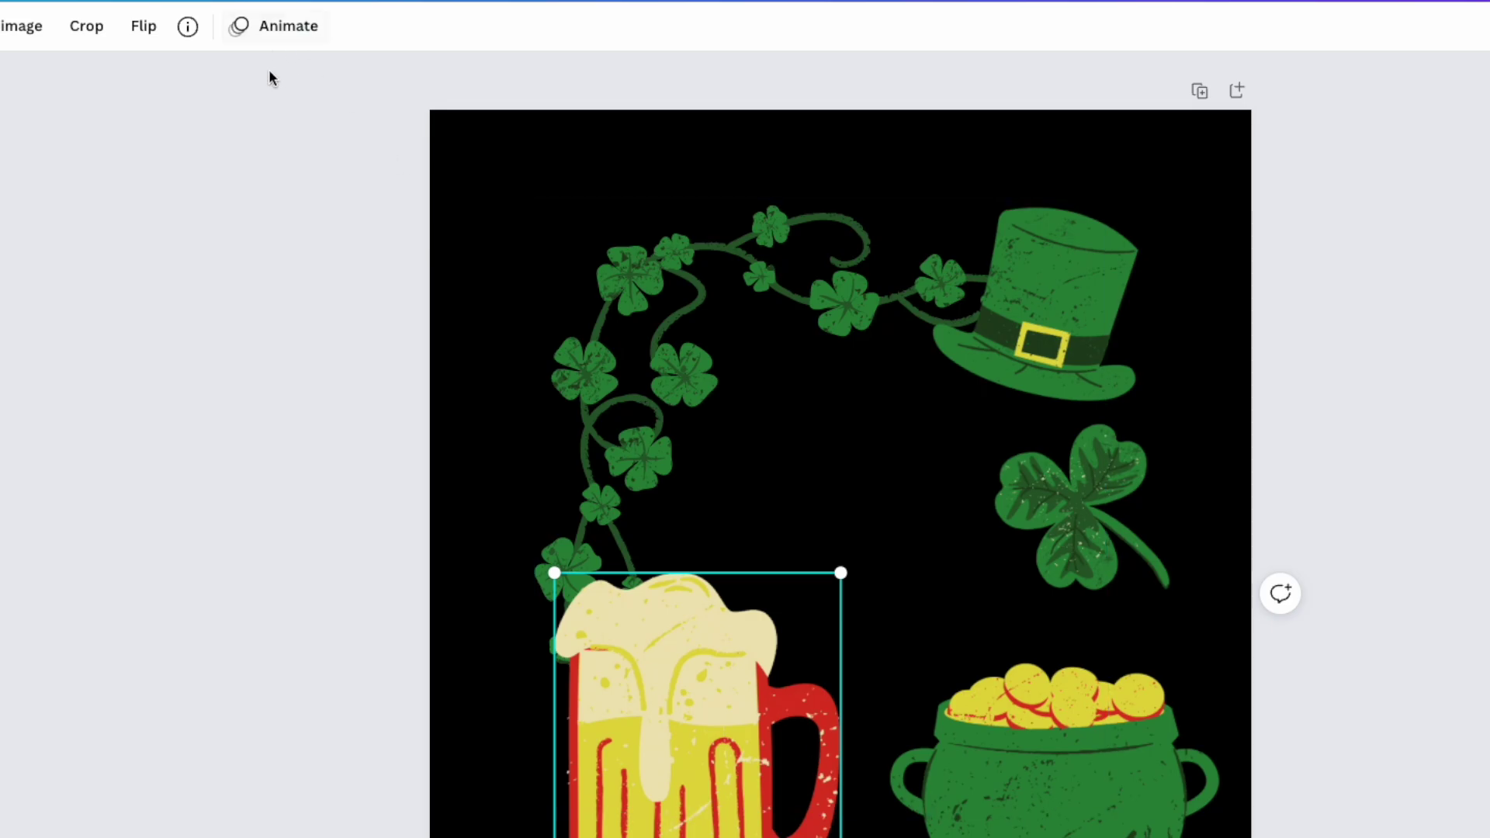
click(455, 96)
click(183, 78)
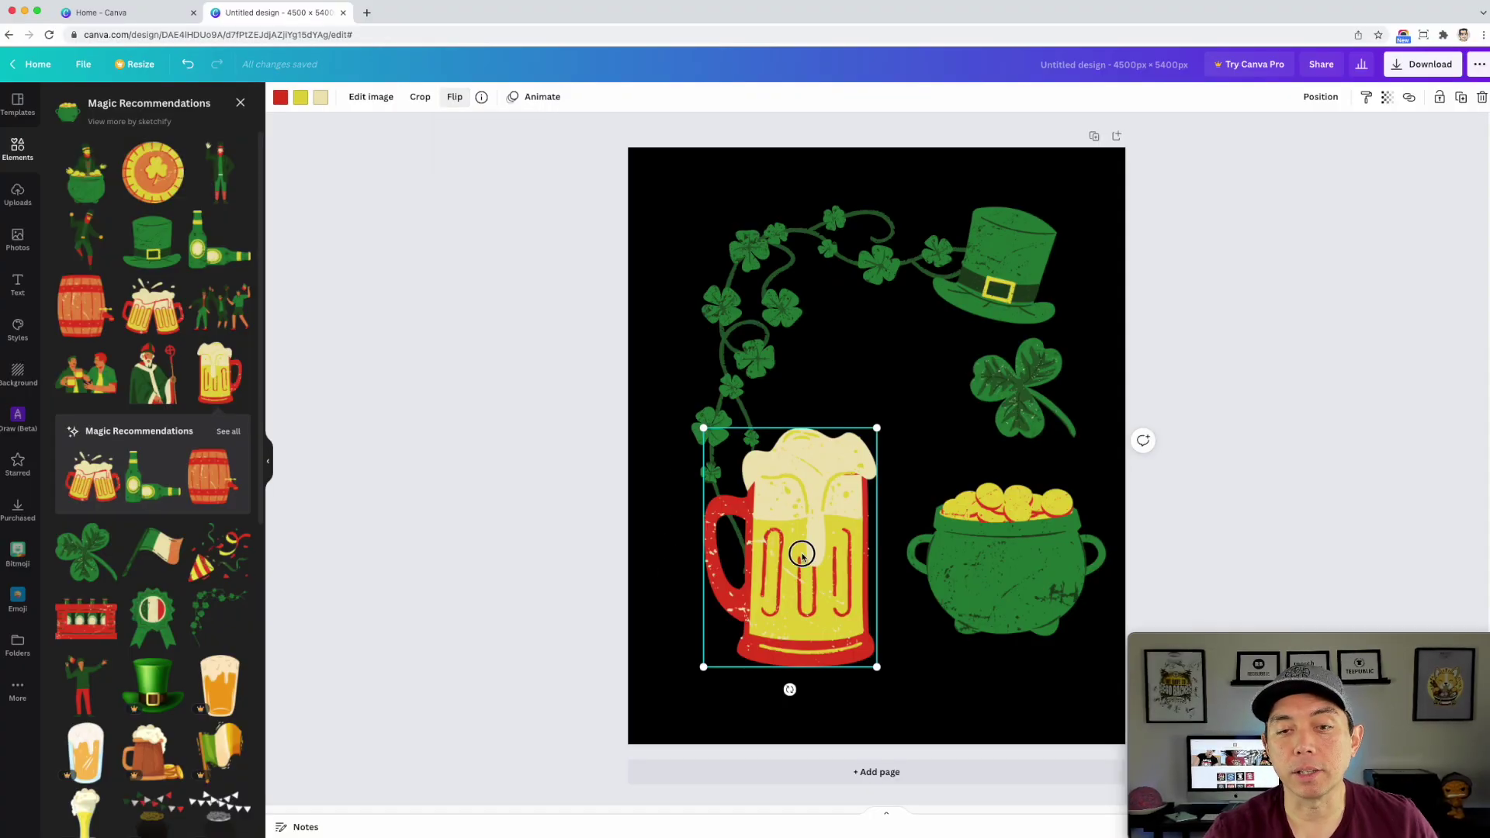
Step: Shrink the beer mug and set it over the vine's lower end, and delete the pot of gold
drag(722, 783, 666, 783)
drag(842, 426, 799, 485)
drag(776, 538, 775, 509)
click(1006, 559)
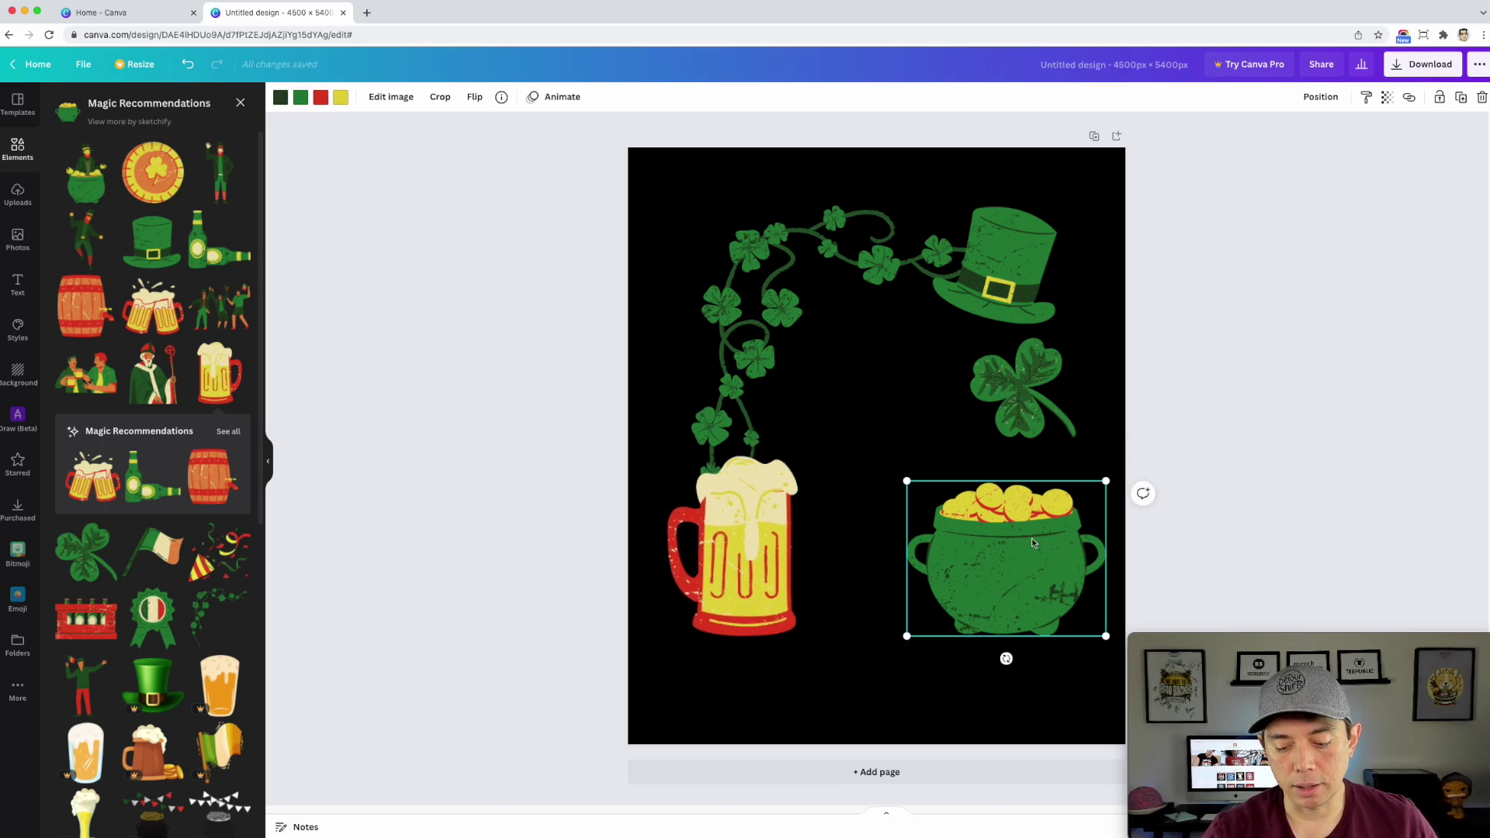
key(Delete)
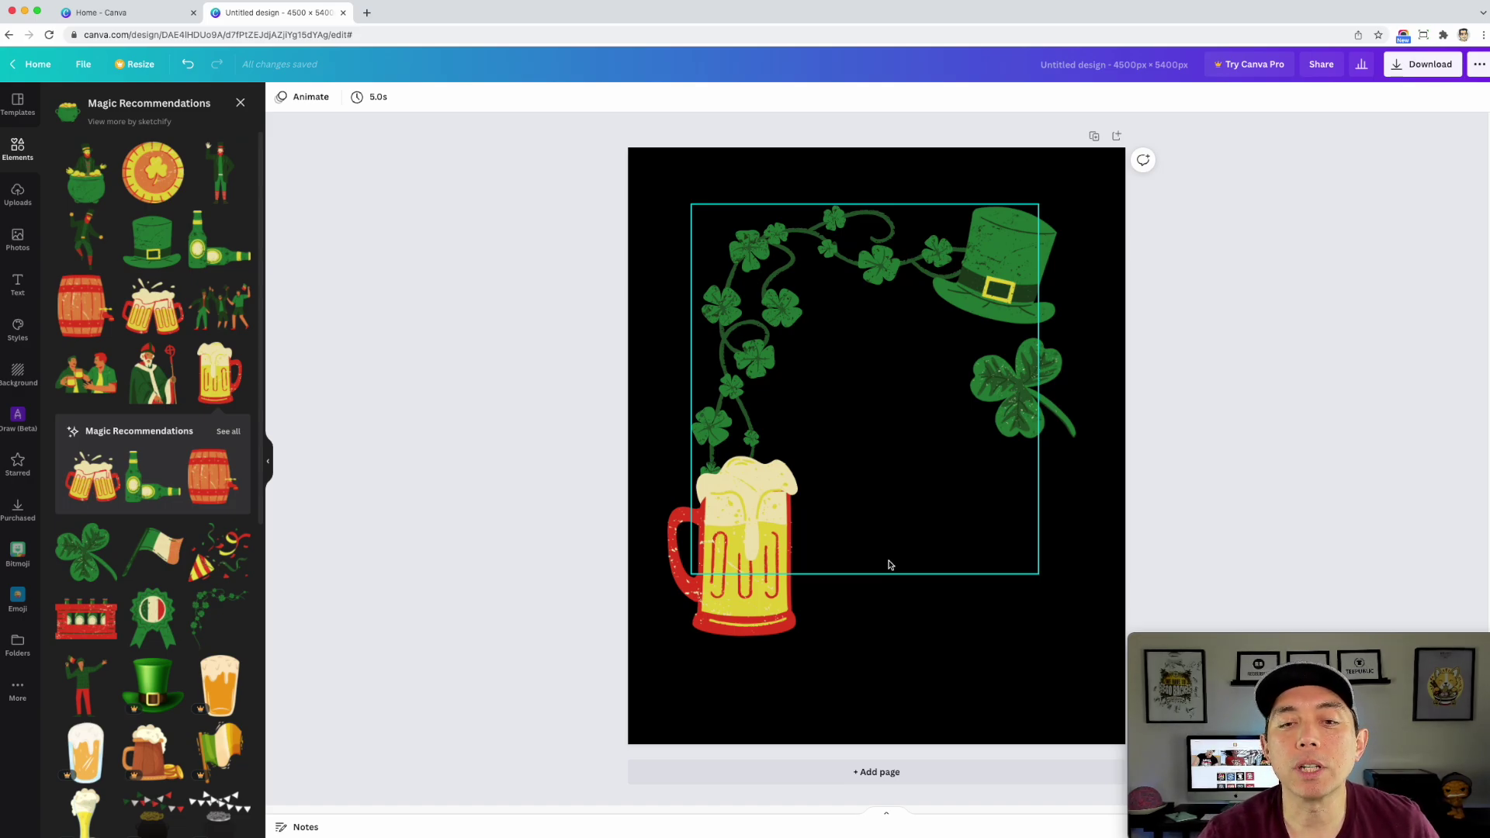
Step: Nudge the beer mug slightly down at the vine's end and the shamrock slightly to the right below the hat
drag(762, 597, 758, 619)
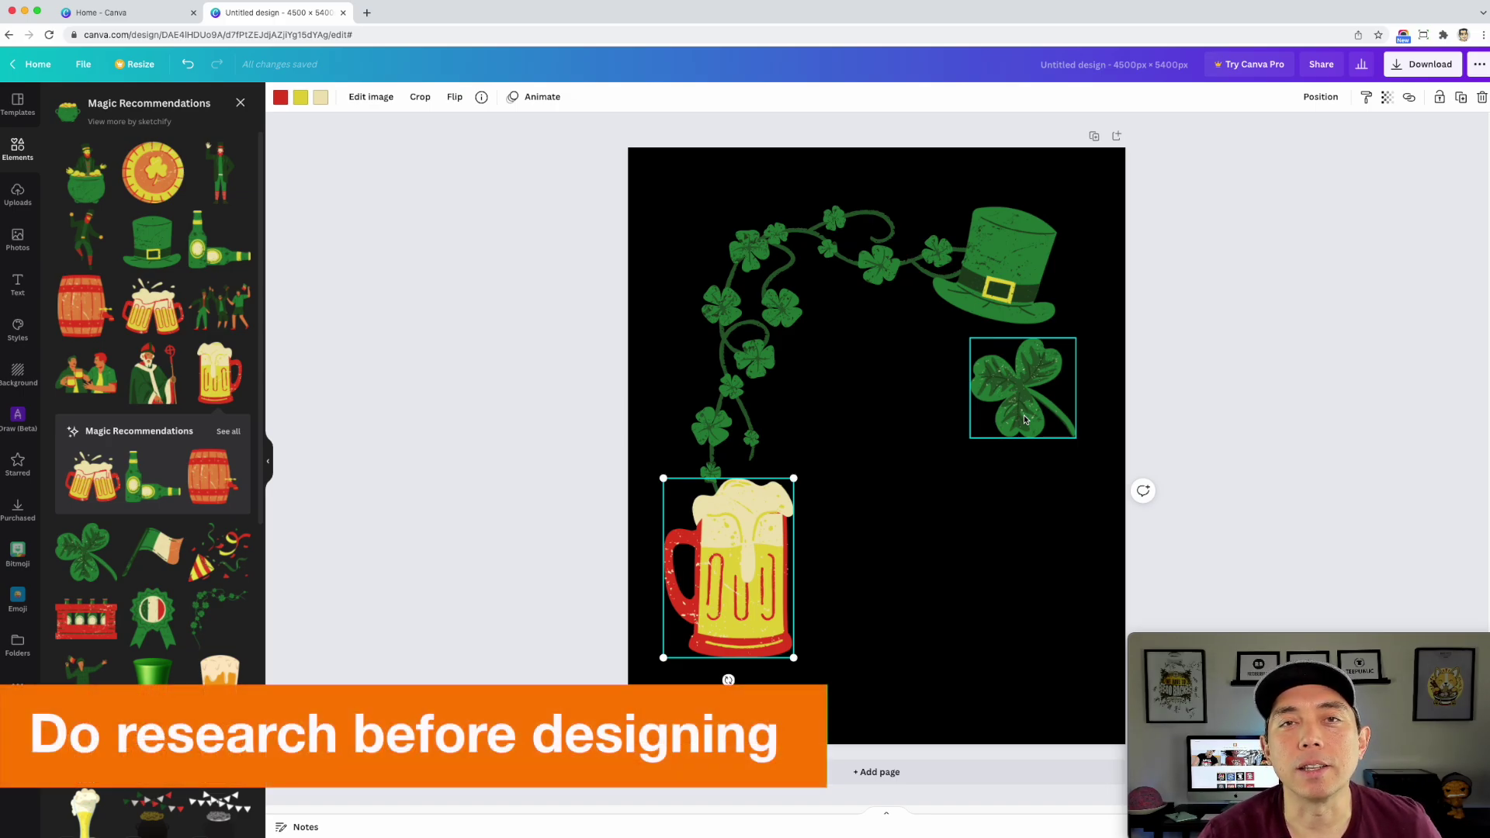
click(1023, 419)
drag(1023, 419, 1035, 417)
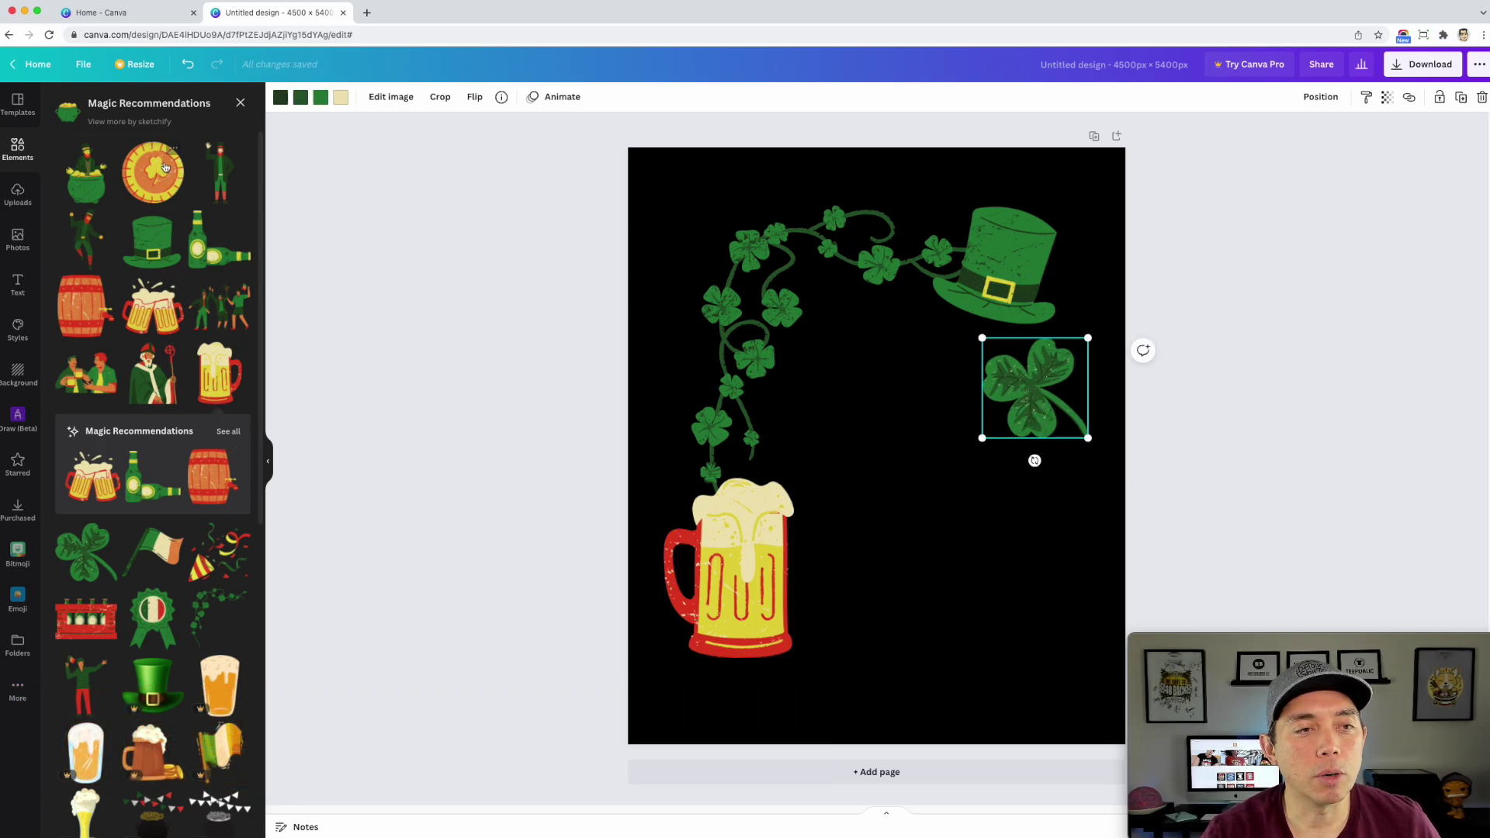
Step: Return to the St Patrick's Day graphics results and look through them for further matching elements
click(241, 102)
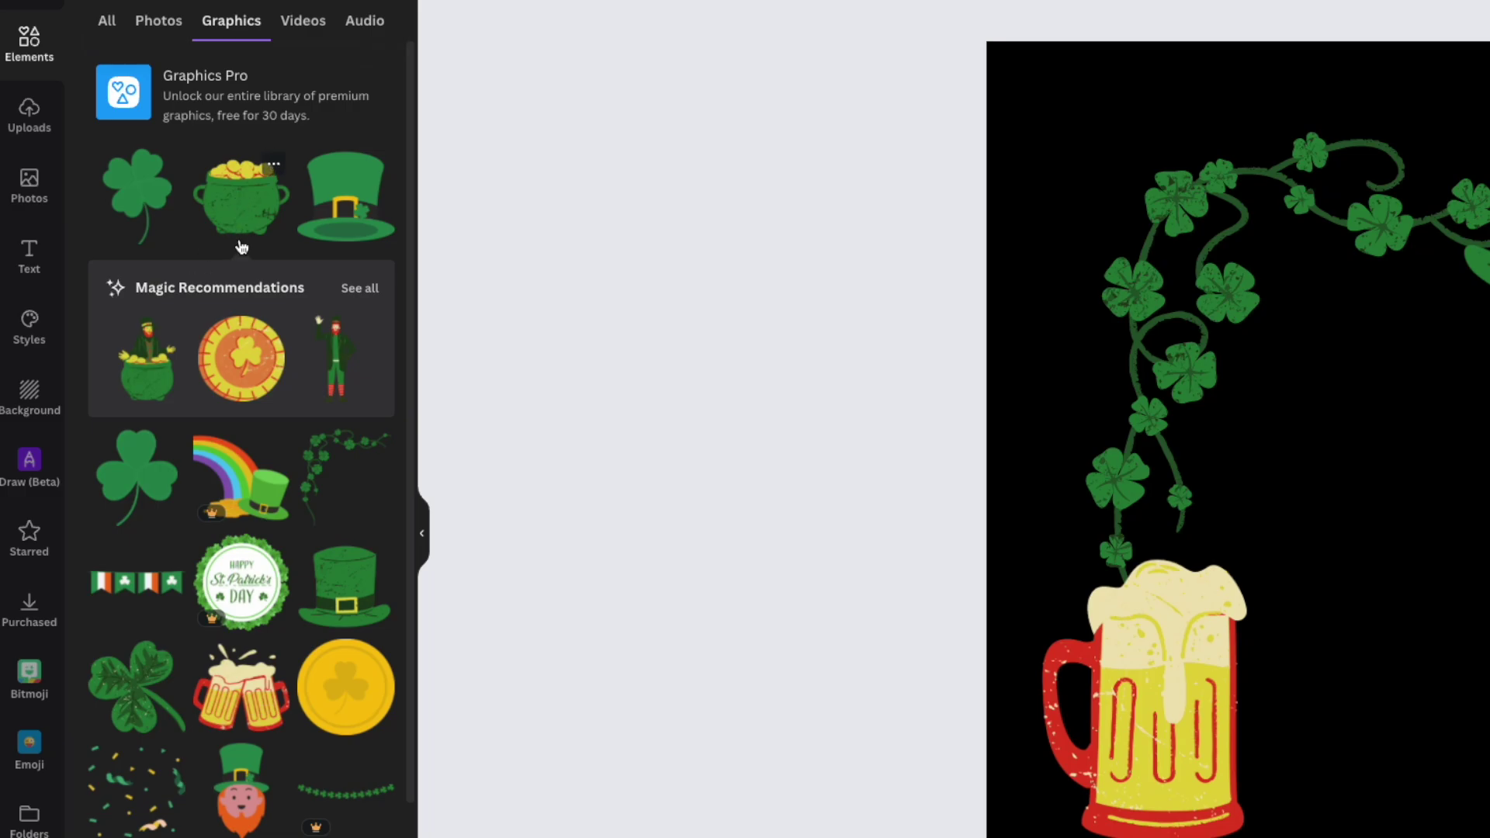
scroll(256, 295, down, 3)
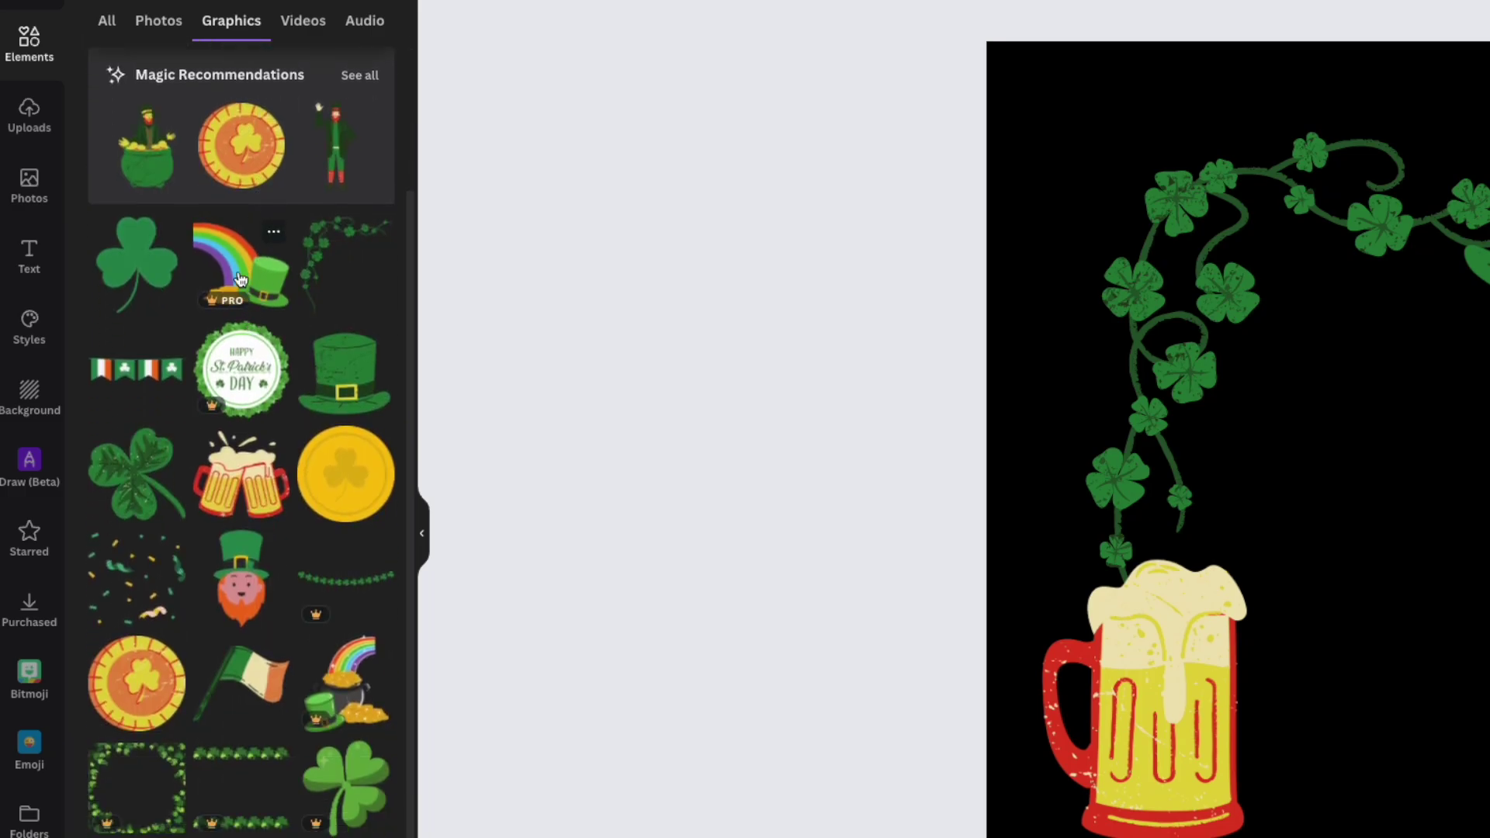
scroll(250, 288, down, 1)
scroll(265, 217, down, 1)
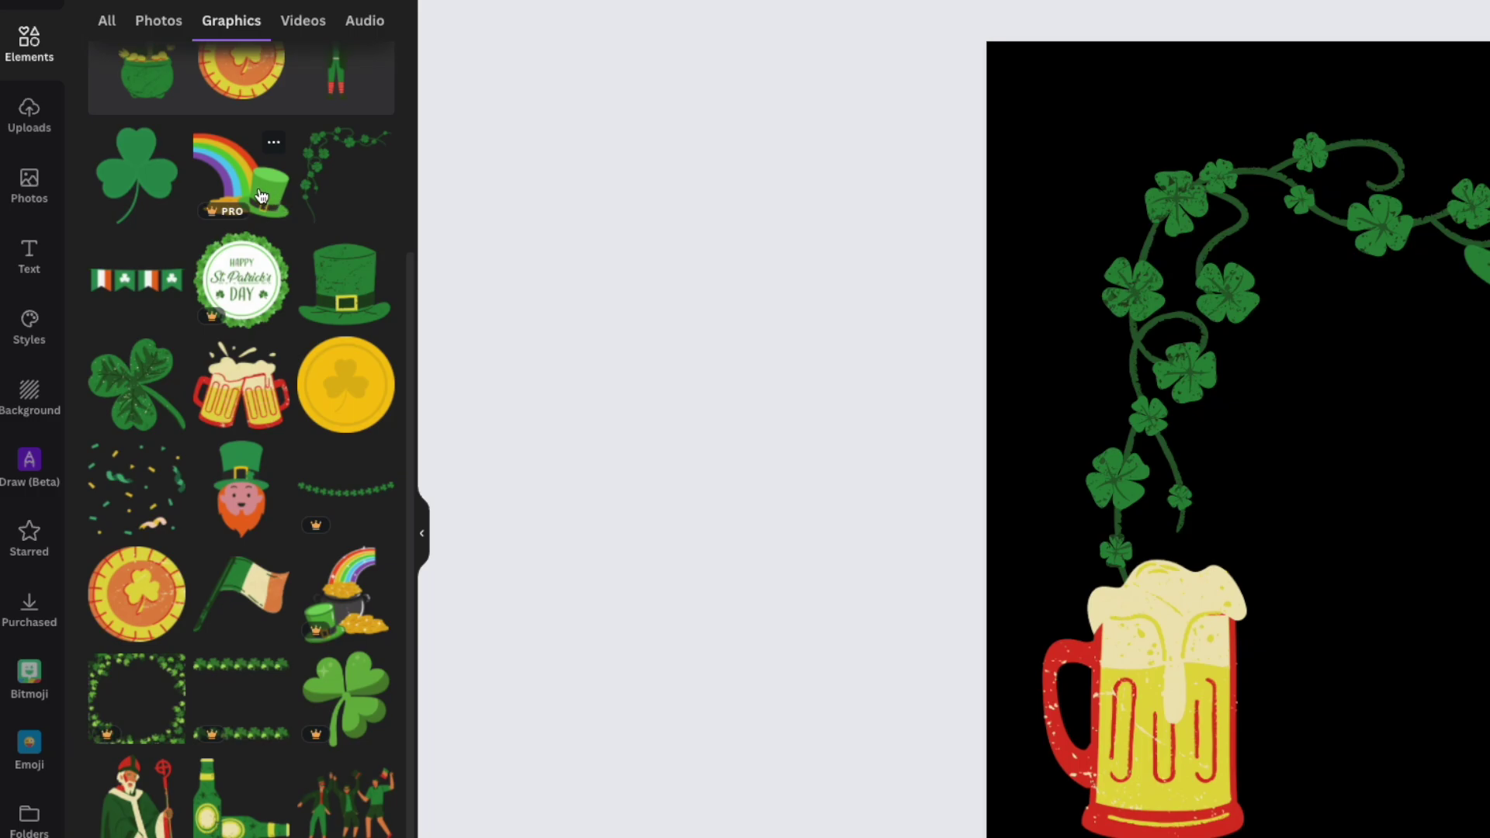
scroll(261, 196, down, 3)
scroll(319, 331, down, 1)
scroll(319, 331, down, 5)
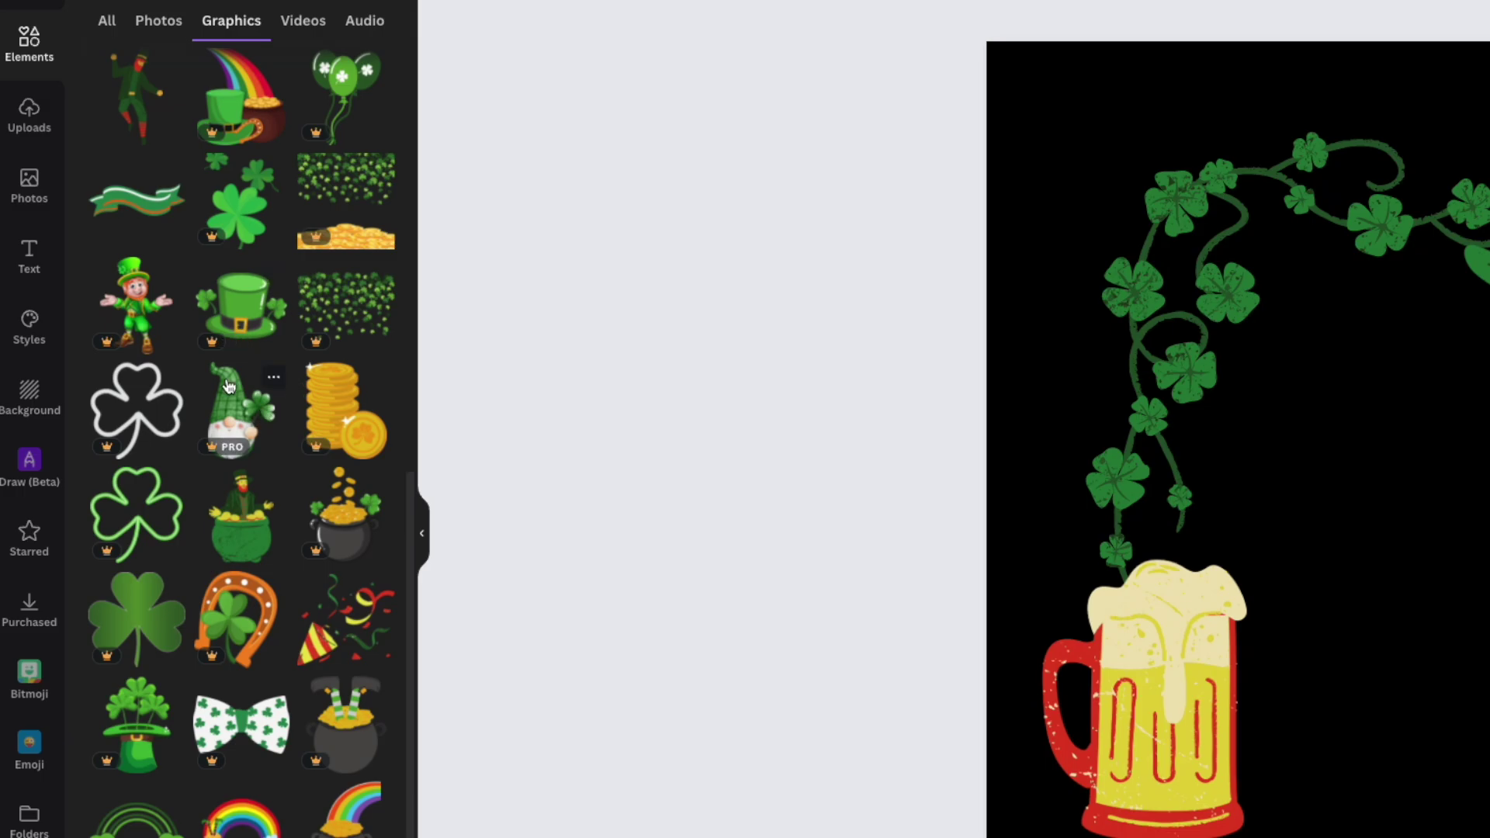
Step: Examine the rest of the St Patrick's Day graphics further down the results, and return to the beginning of the list
scroll(305, 409, down, 1)
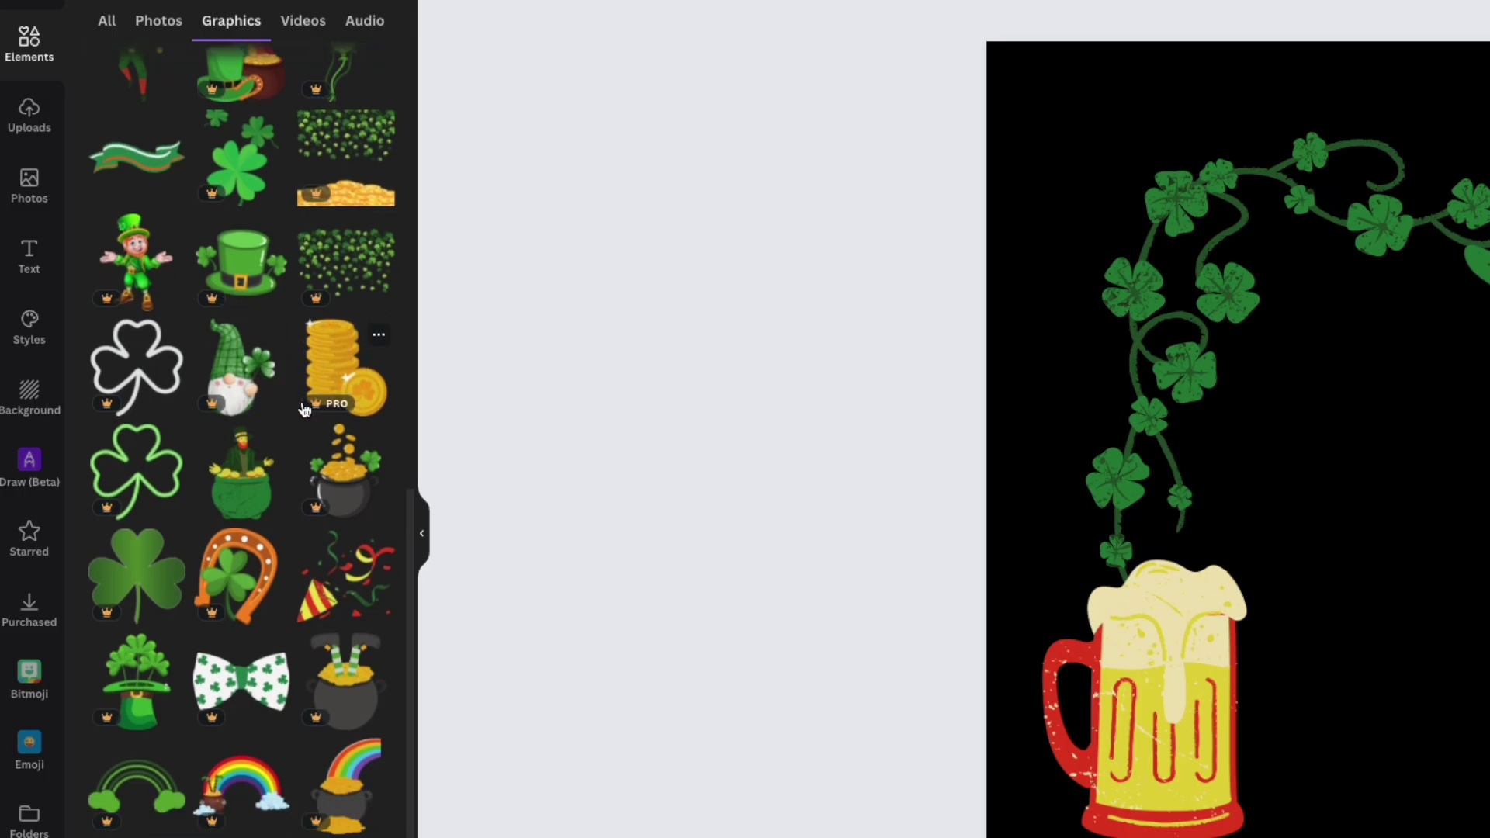
scroll(243, 384, down, 5)
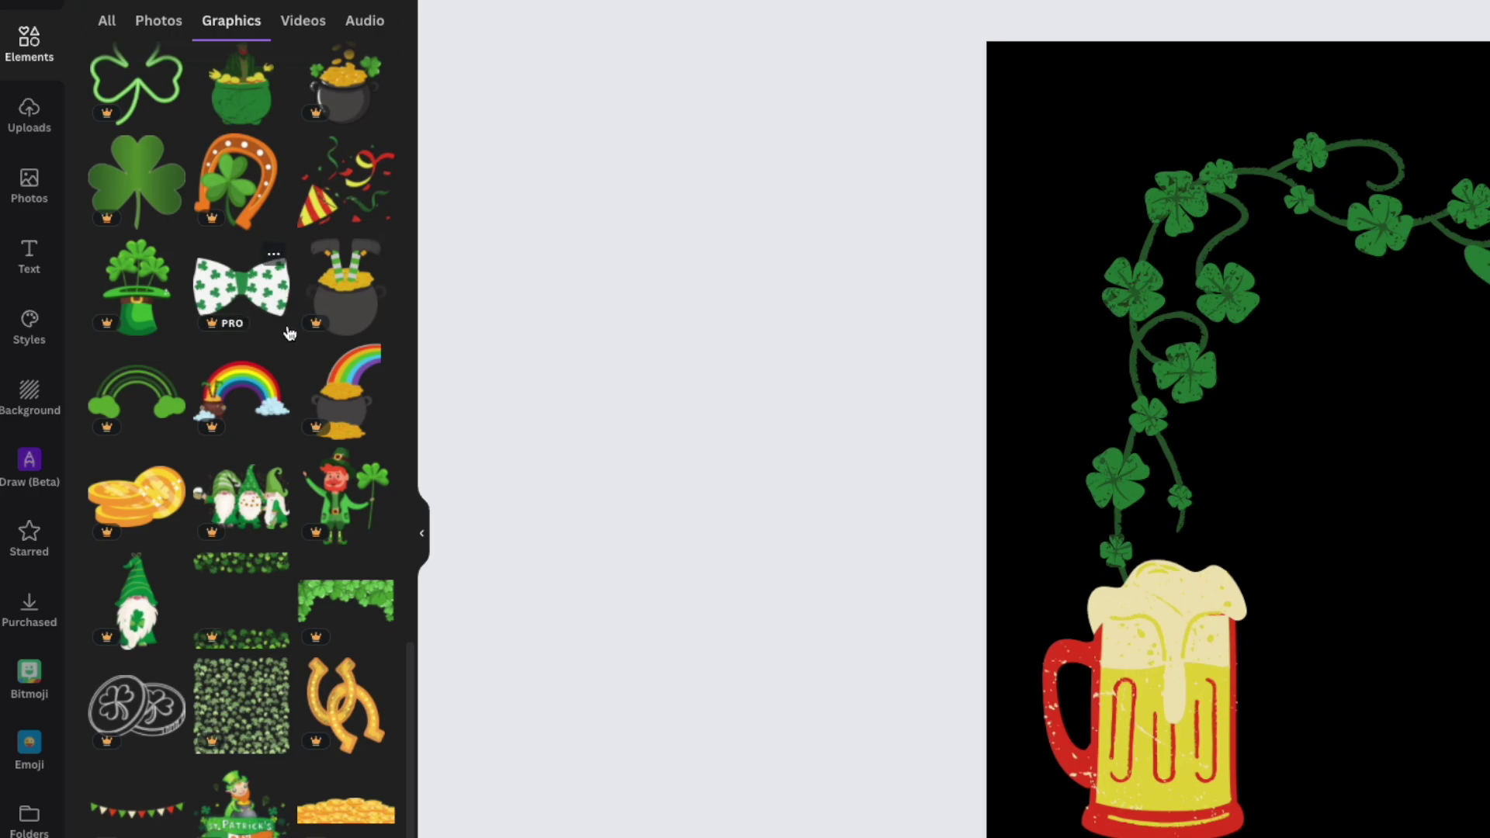
scroll(285, 334, down, 2)
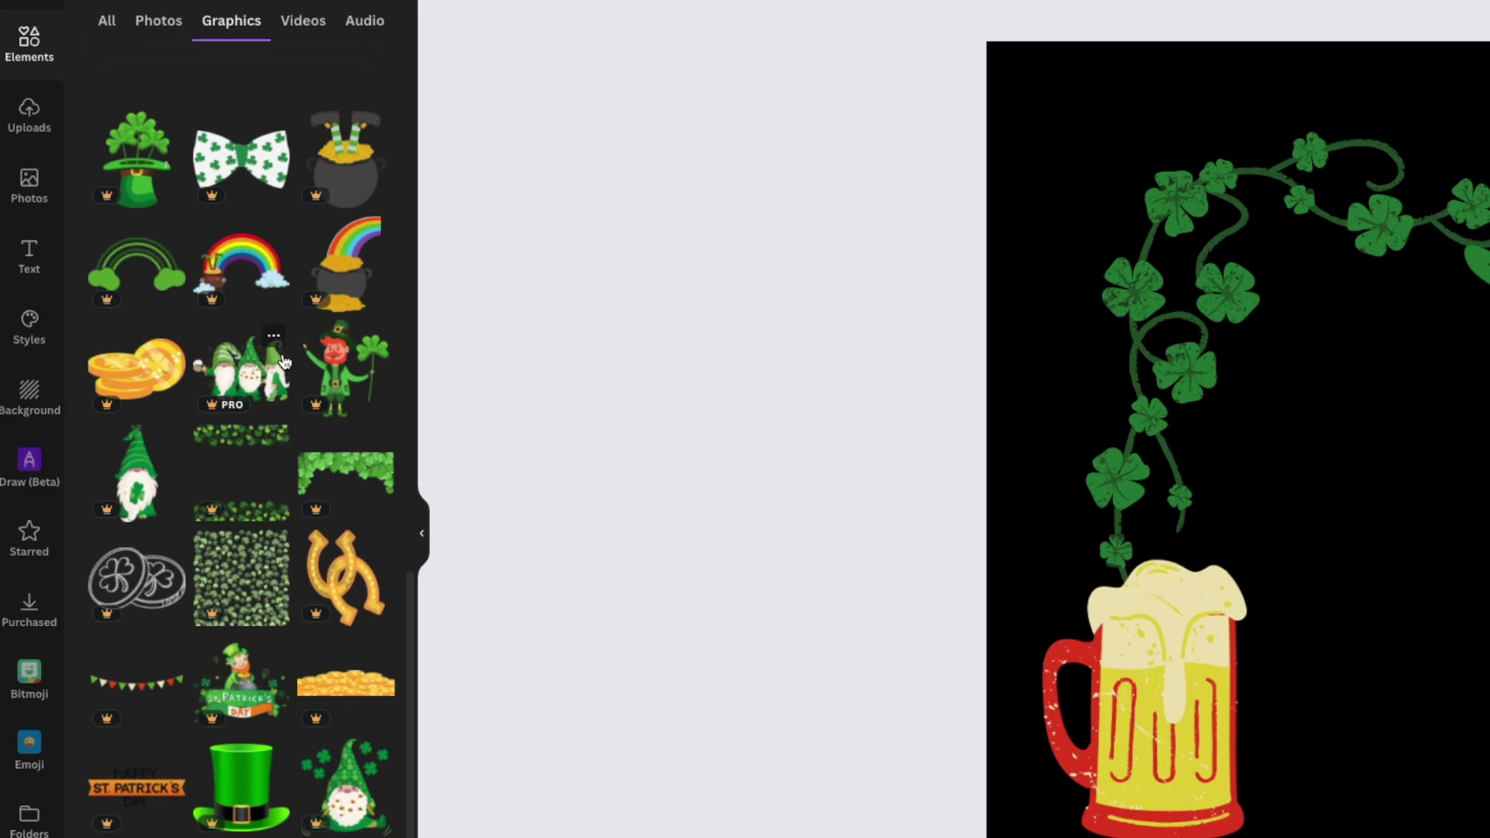
scroll(281, 350, down, 10)
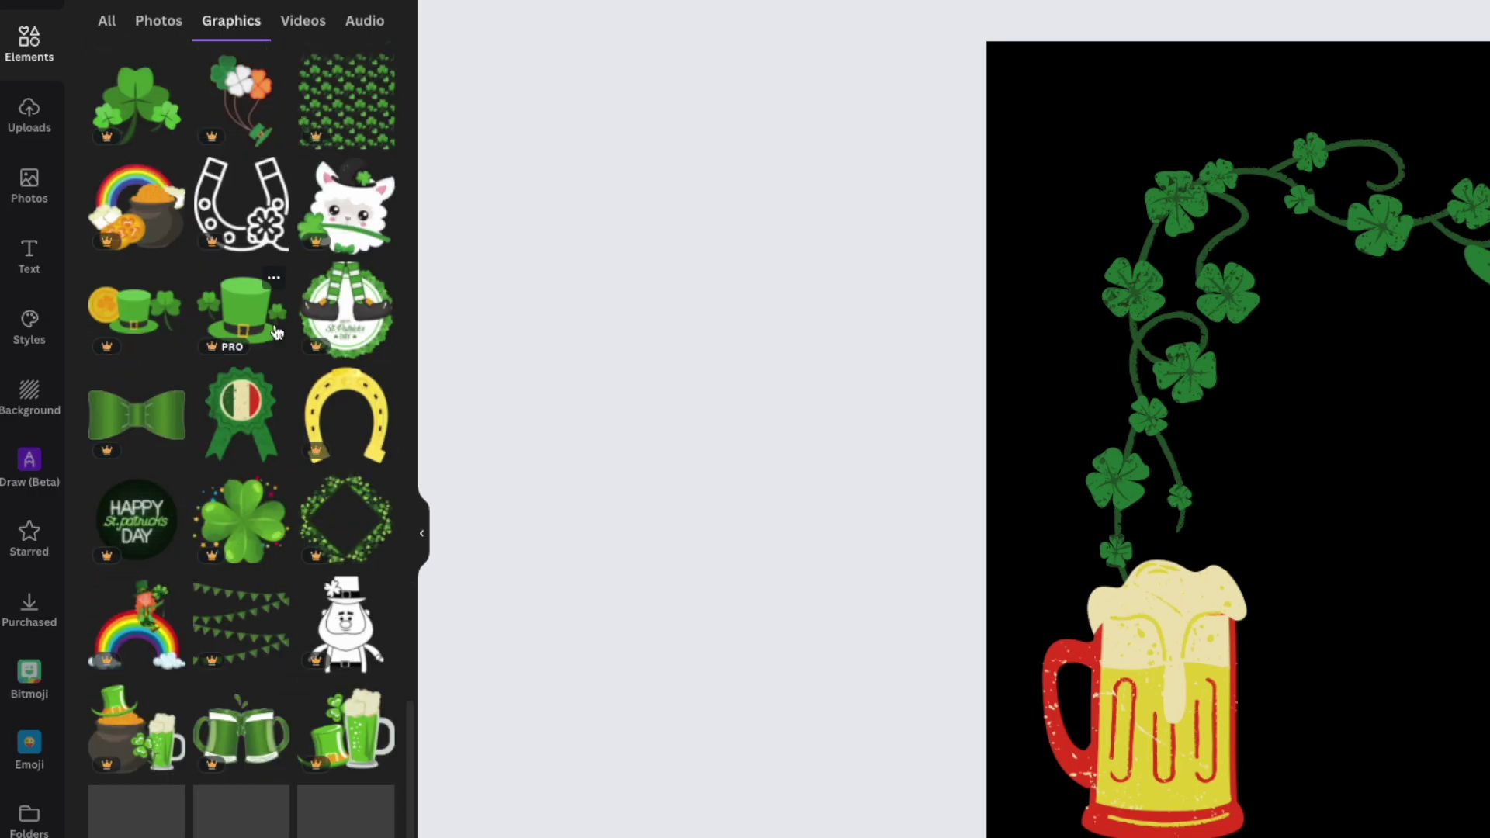
scroll(277, 334, down, 6)
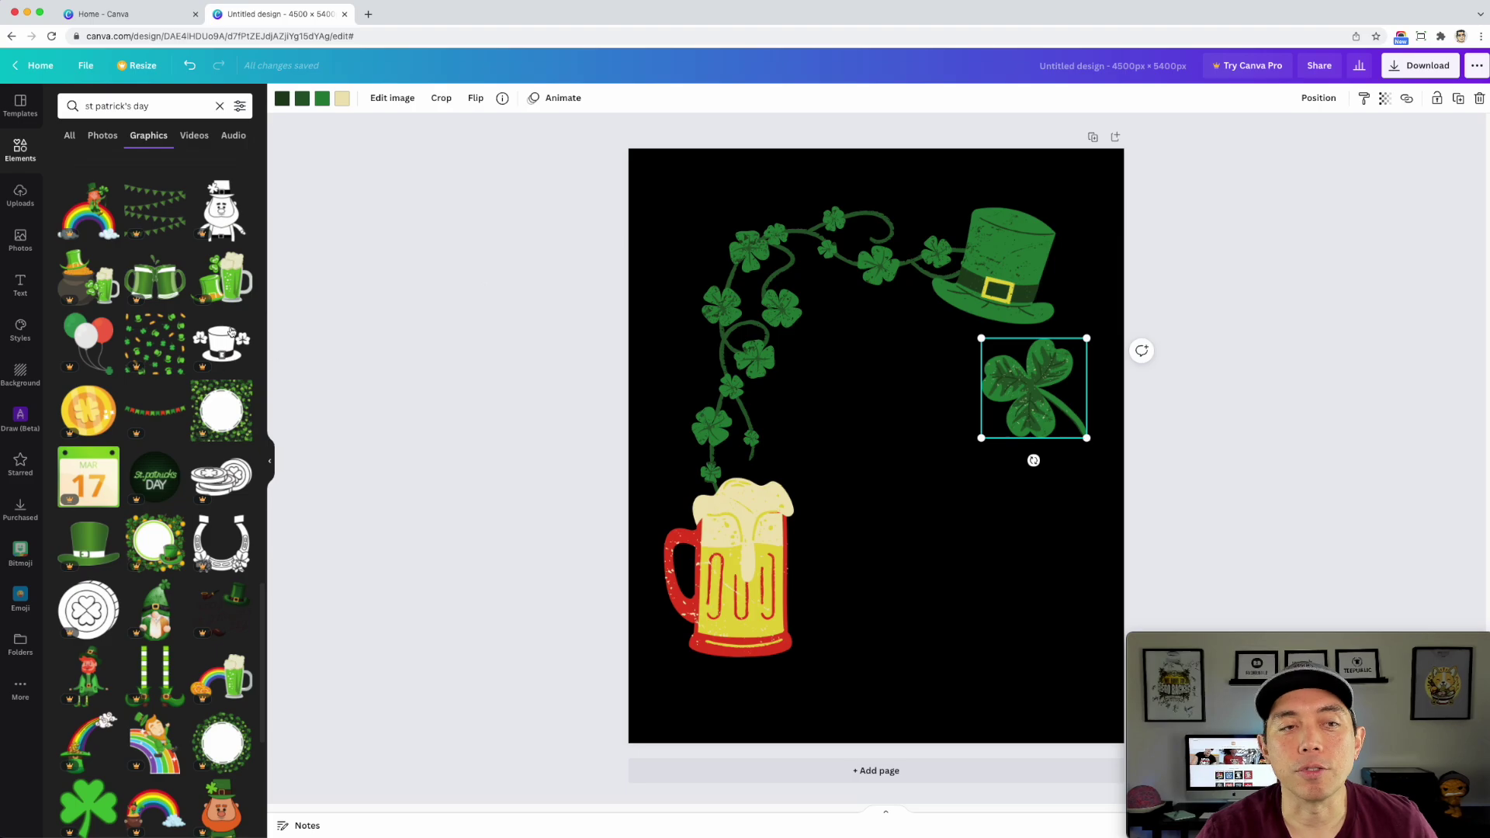
scroll(168, 328, up, 10)
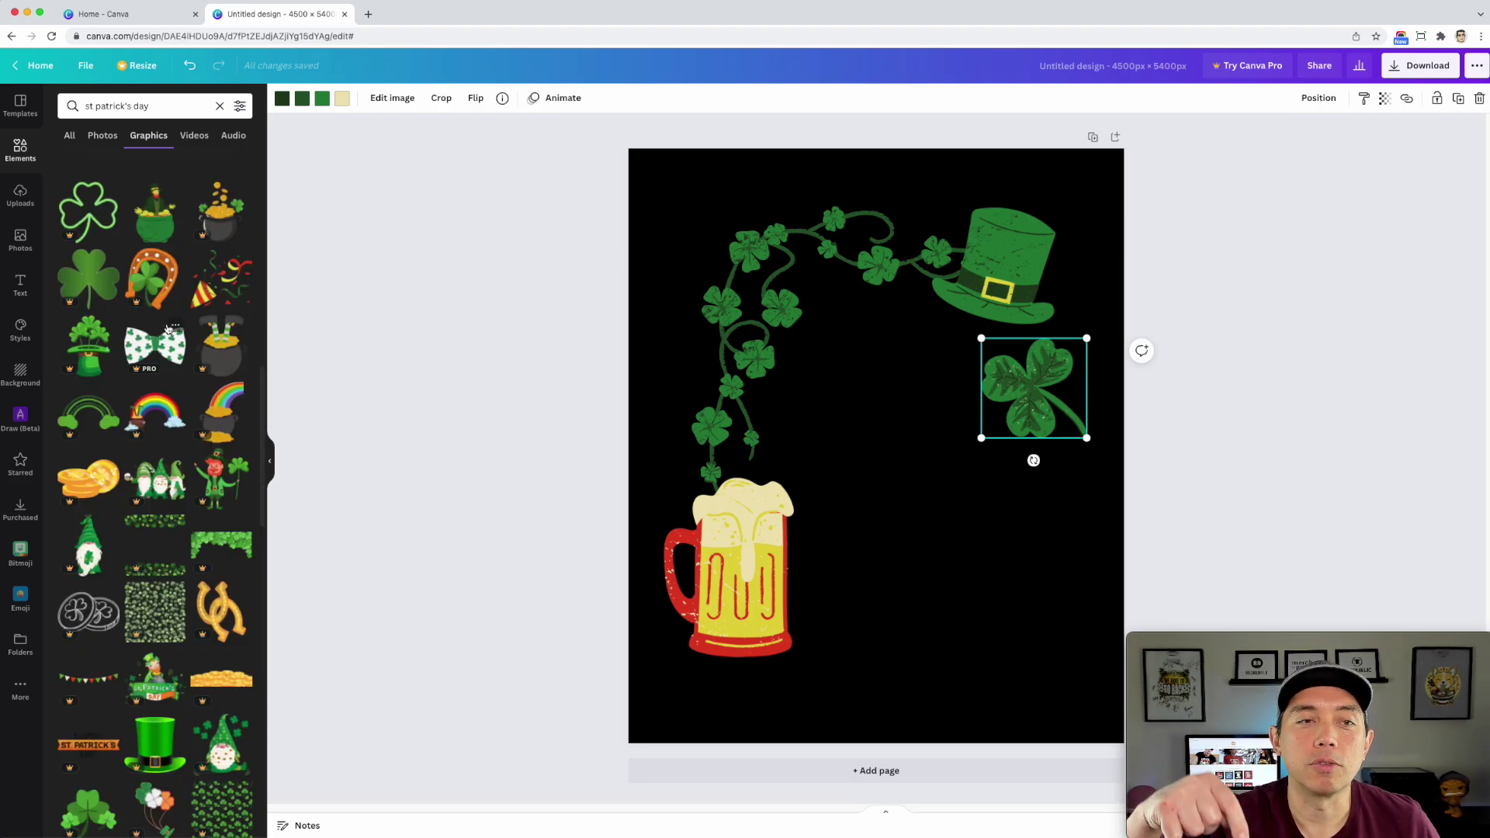
scroll(187, 303, up, 5)
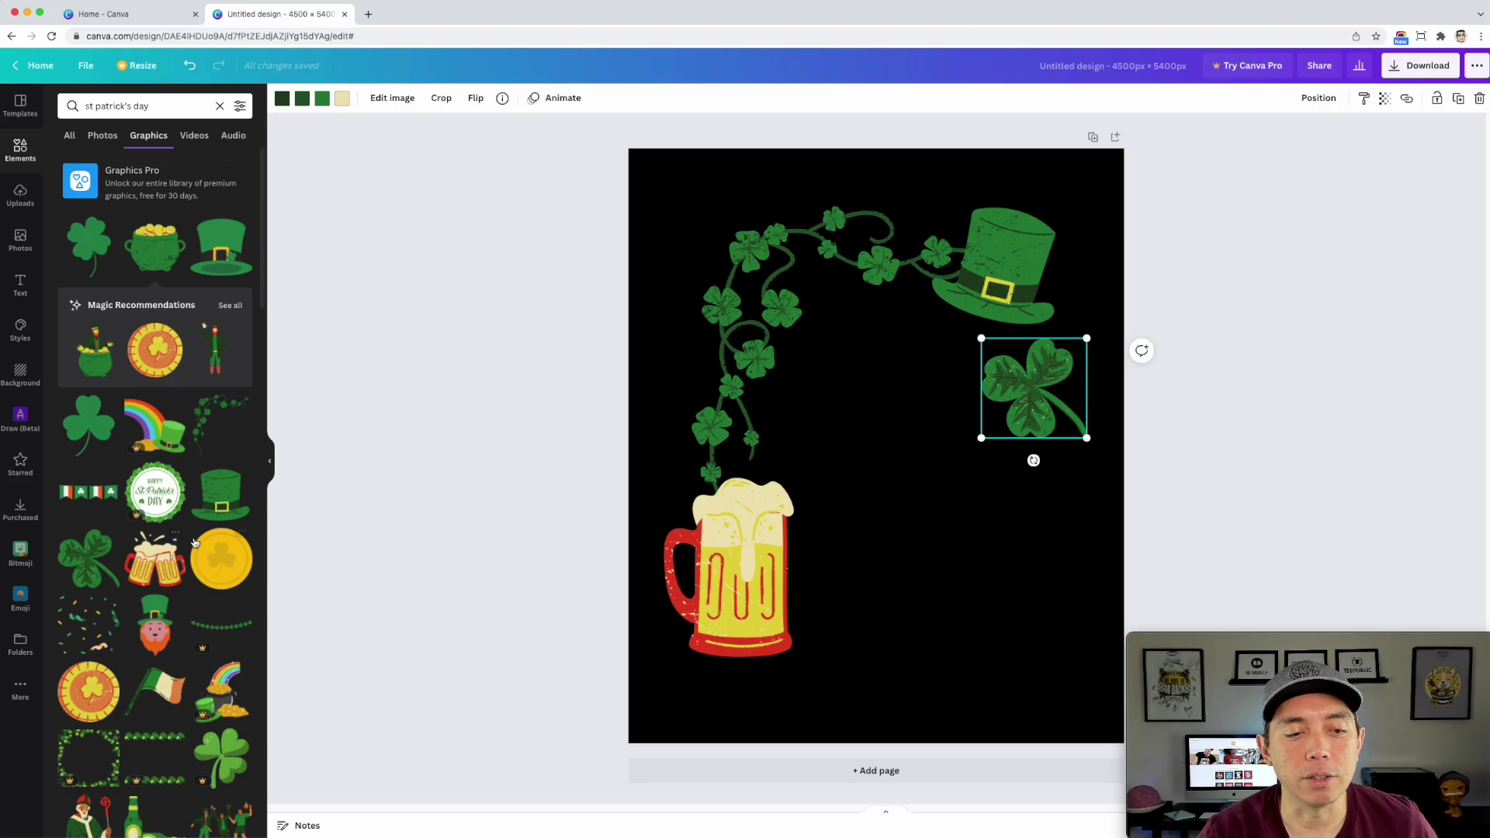
scroll(172, 404, down, 10)
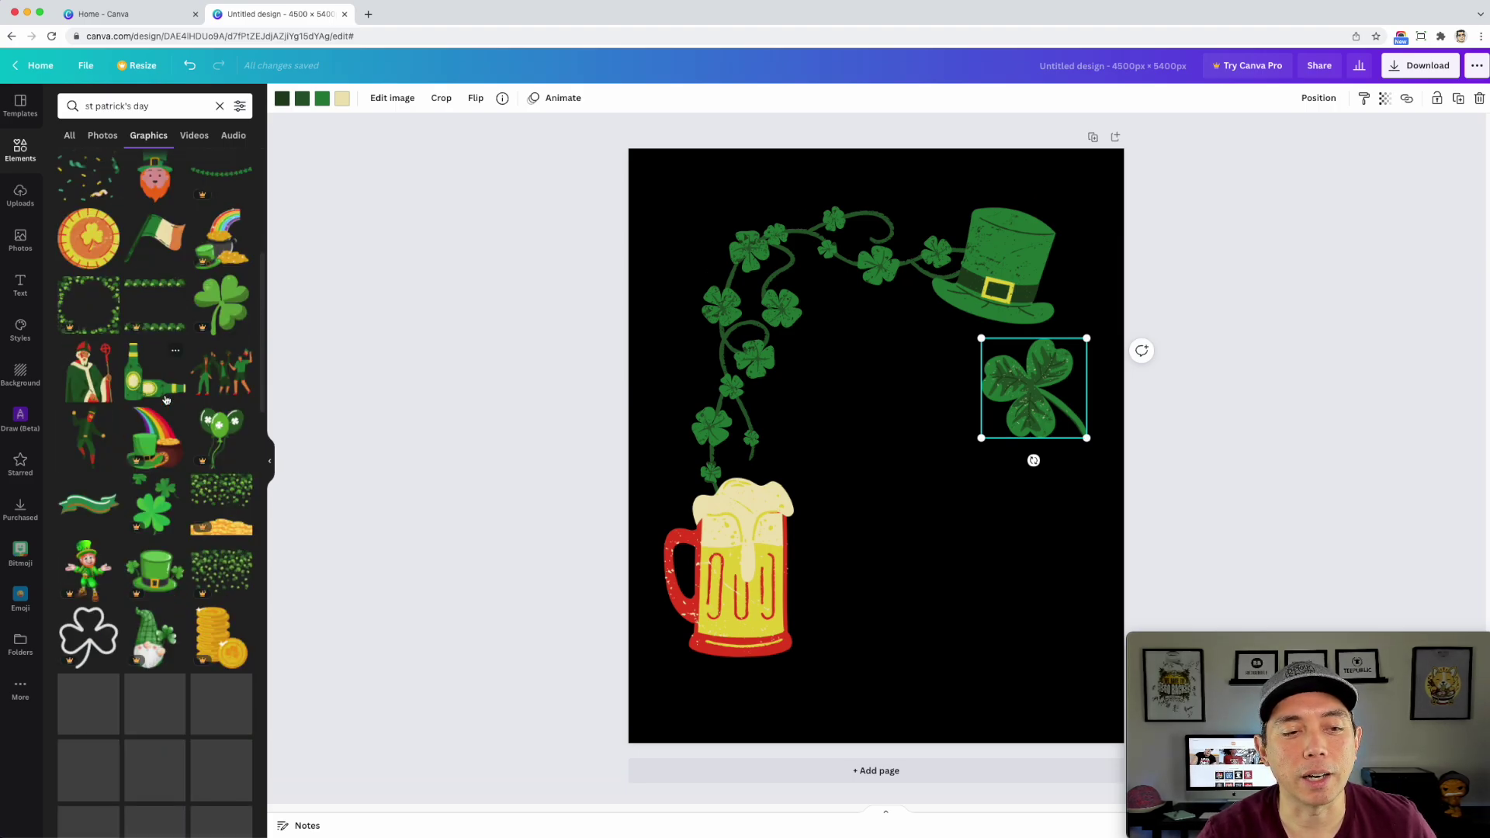
scroll(160, 408, up, 10)
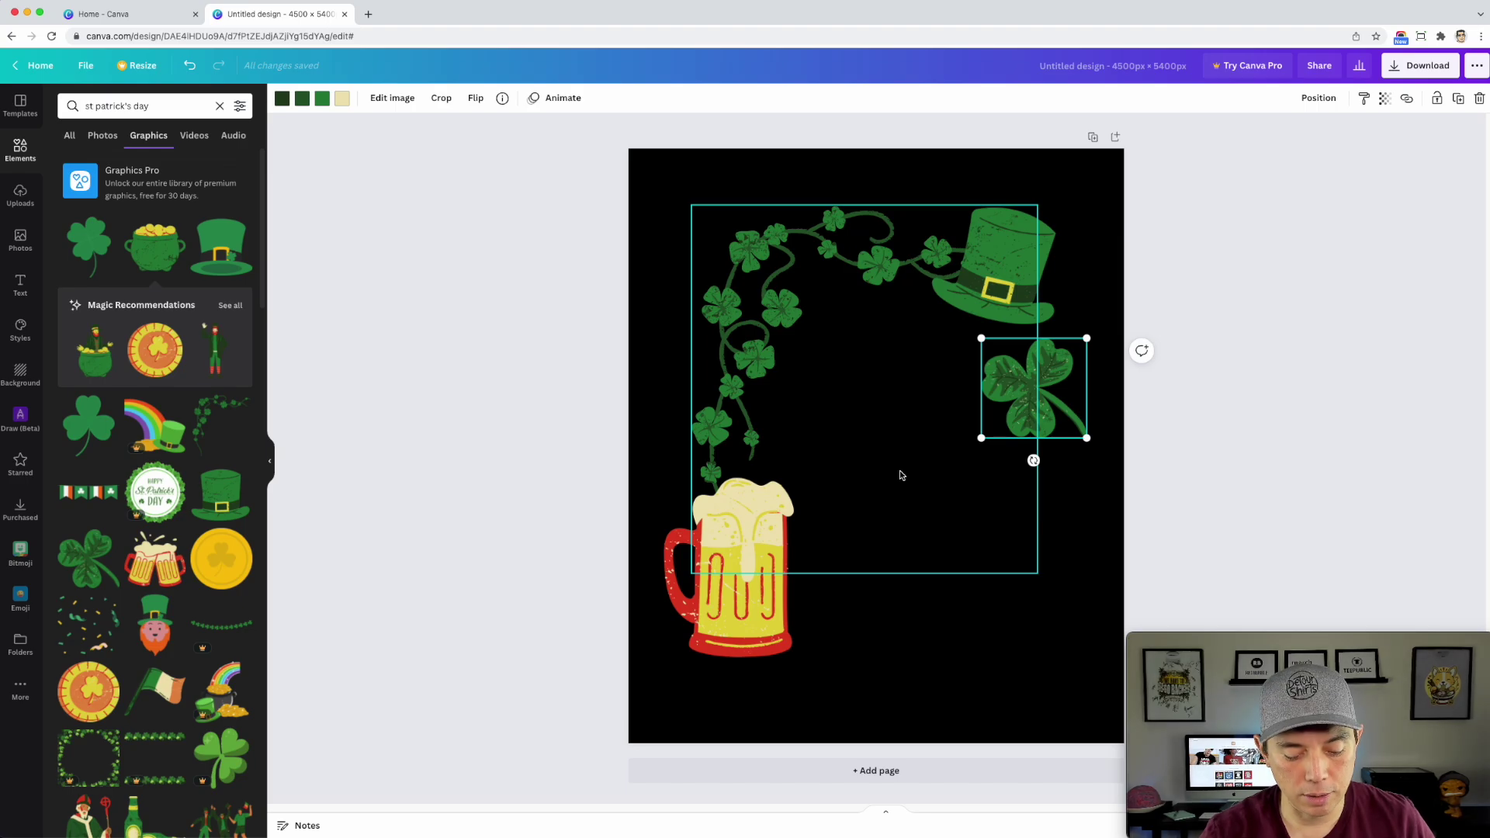
Step: Add a text box reading "DRINKS" below the shamrock and set its font to Lava Pro Rough
key(t)
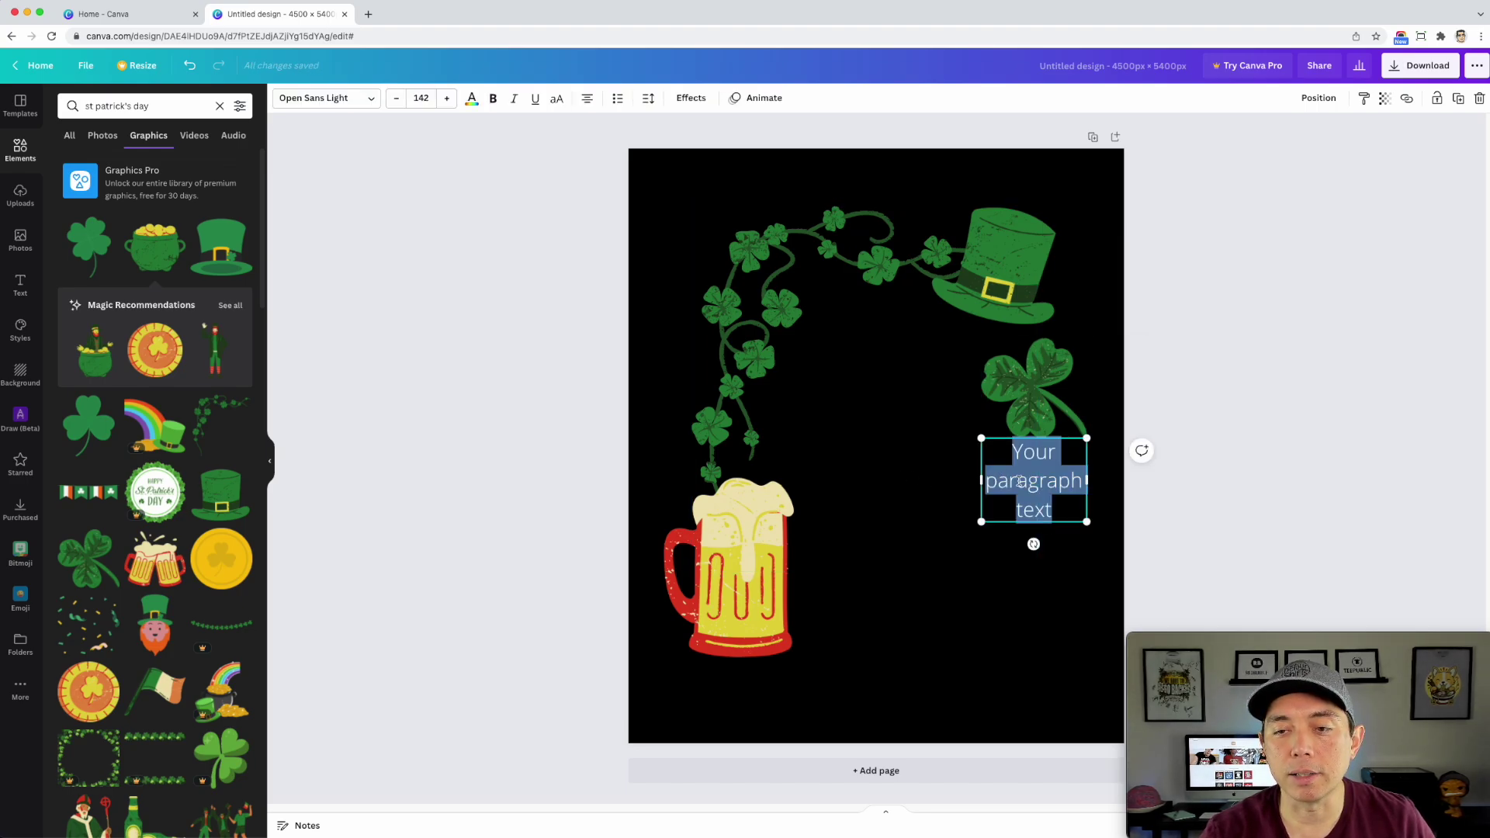
text(D)
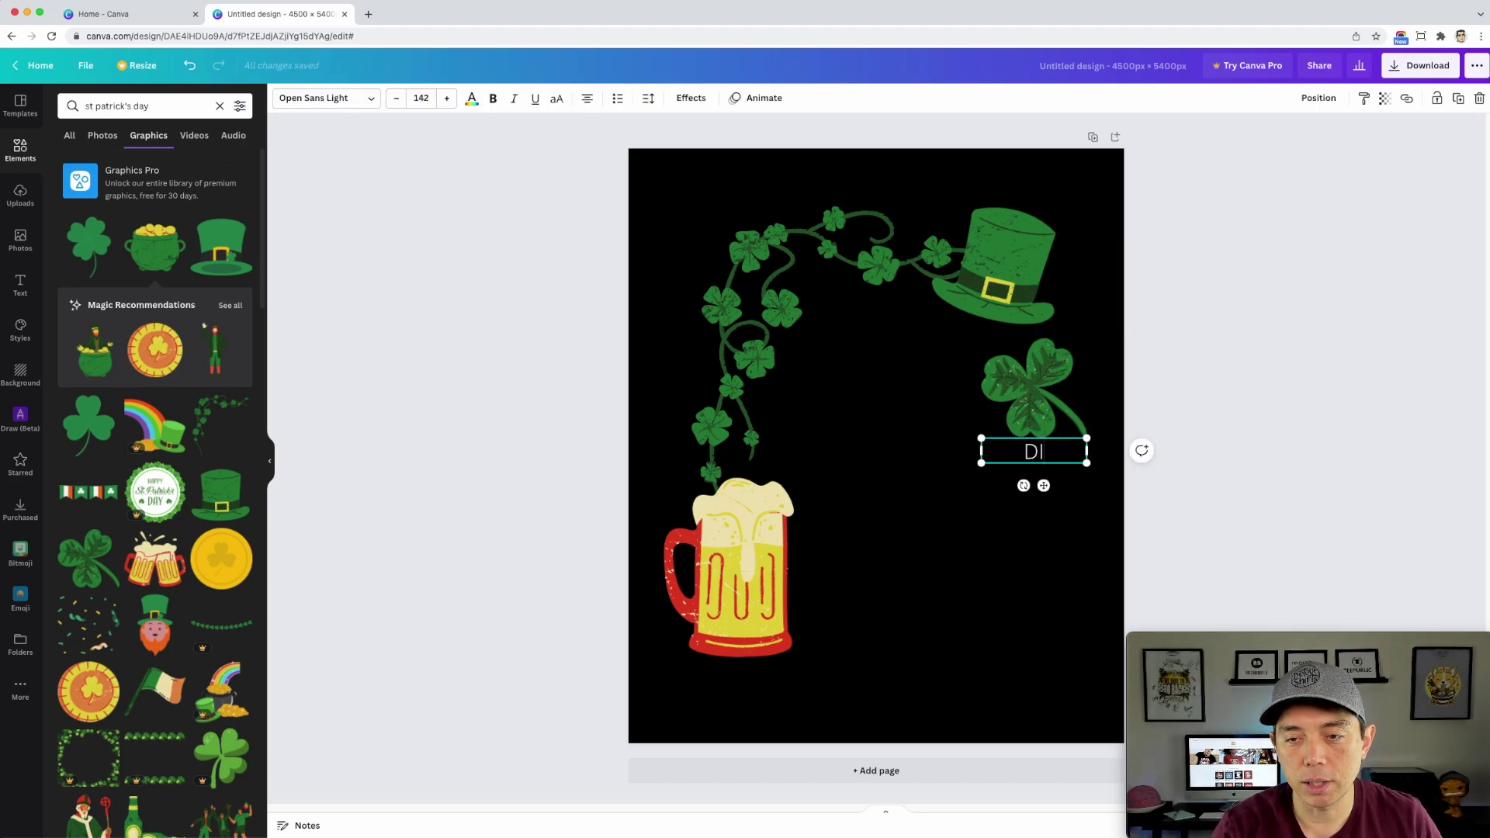
text(RINKS)
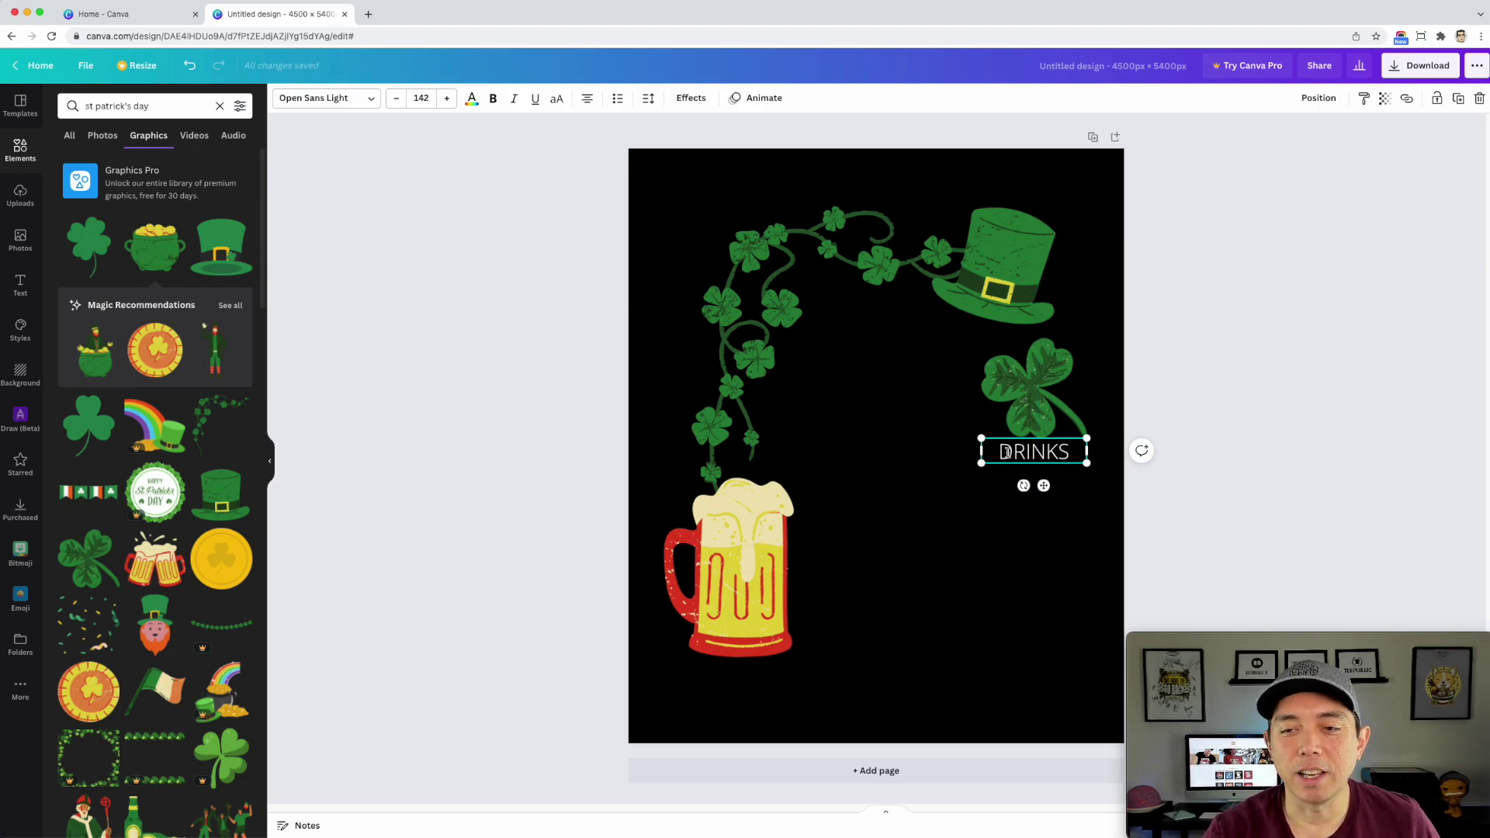
double_click(1005, 452)
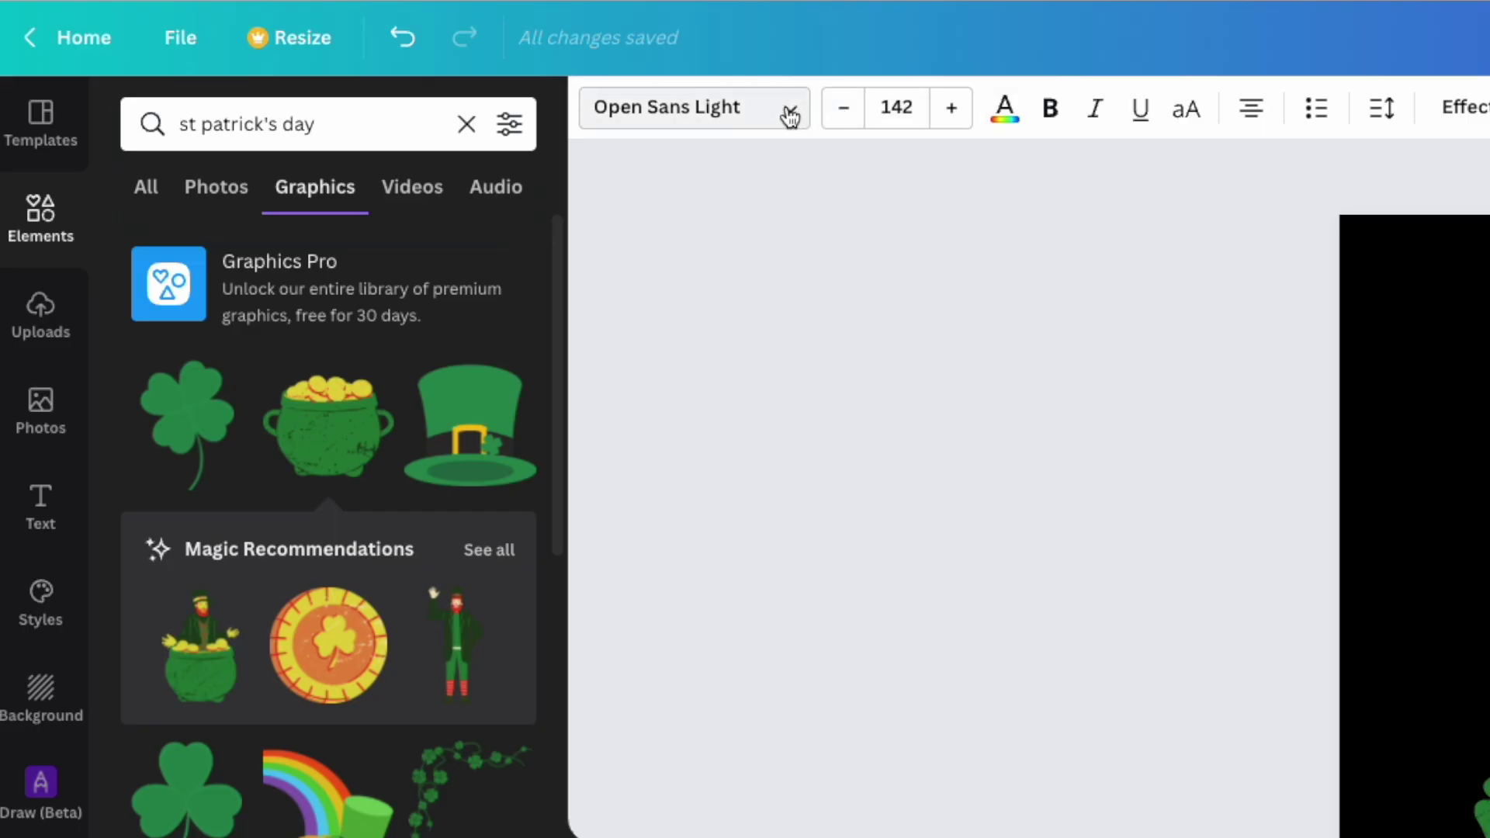
click(370, 99)
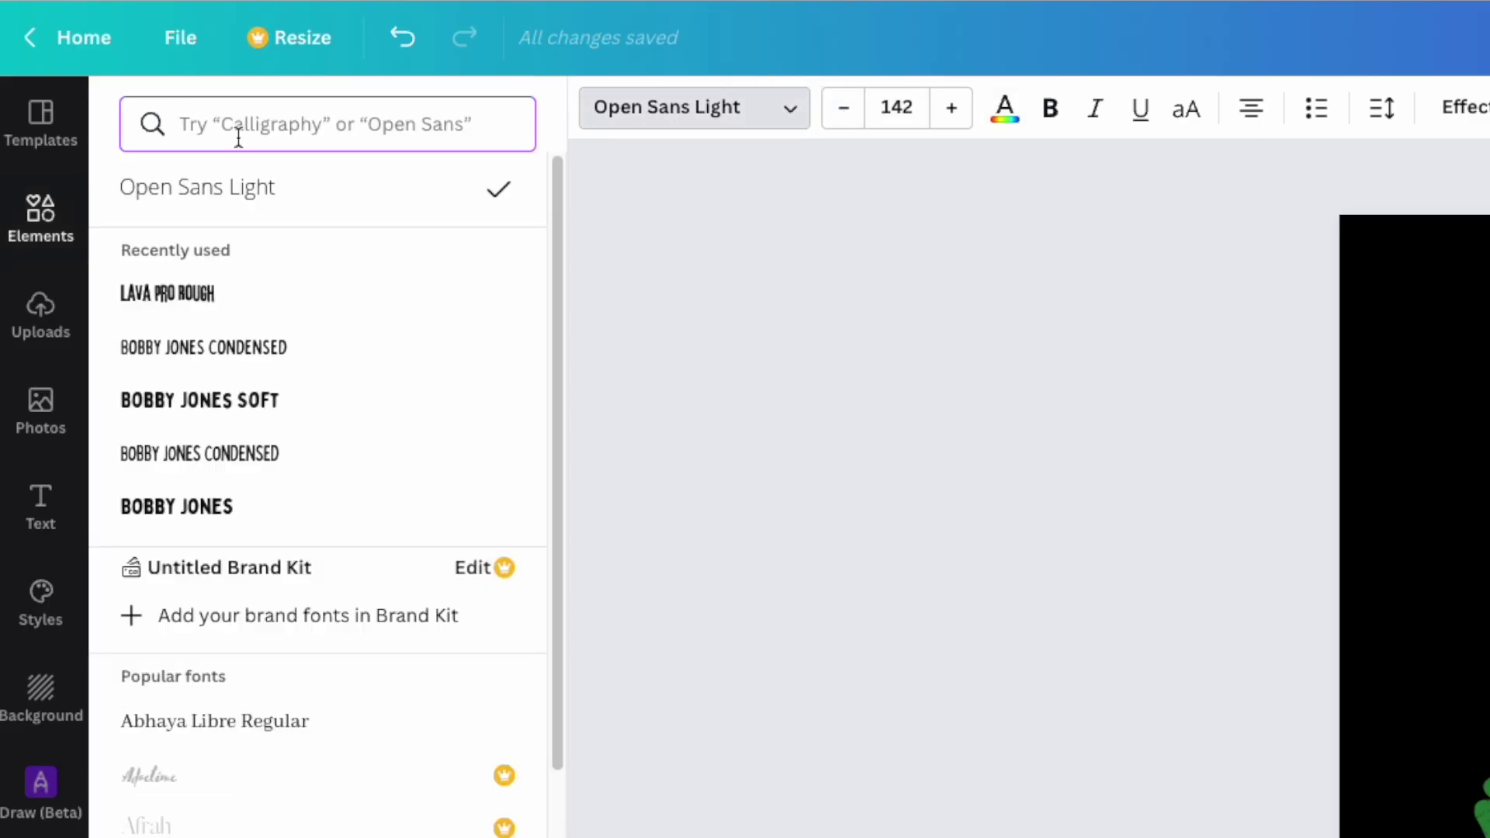
click(179, 299)
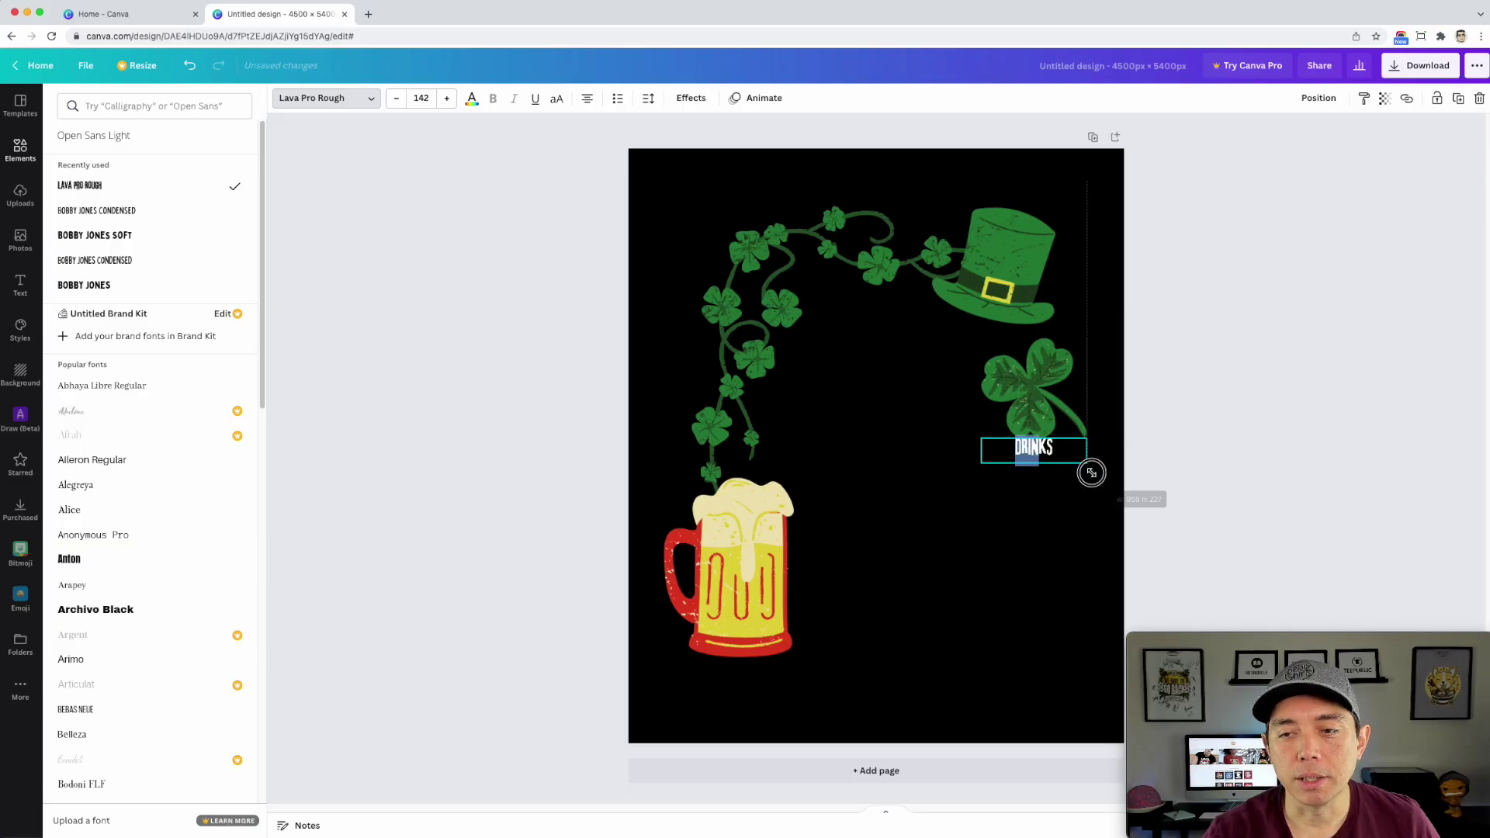
Step: Enlarge the DRINKS text to about size 357 and move it inside the curve of the clover vine
drag(1092, 473, 1138, 501)
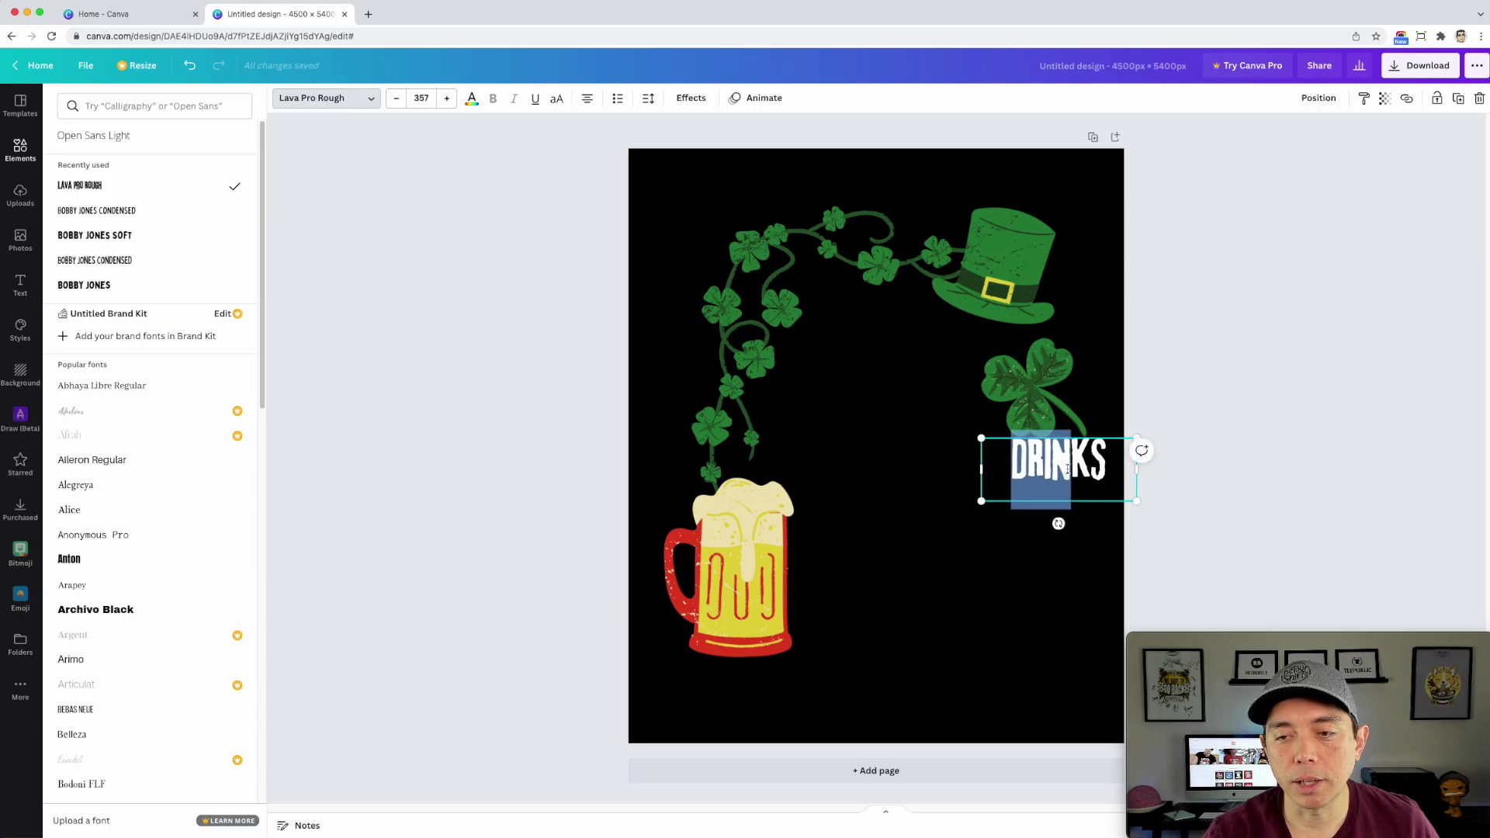
click(901, 489)
drag(1053, 459, 830, 334)
Step: Change the DRINKS text's font to Lava Pro Grunge and enlarge it to about size 725
double_click(853, 343)
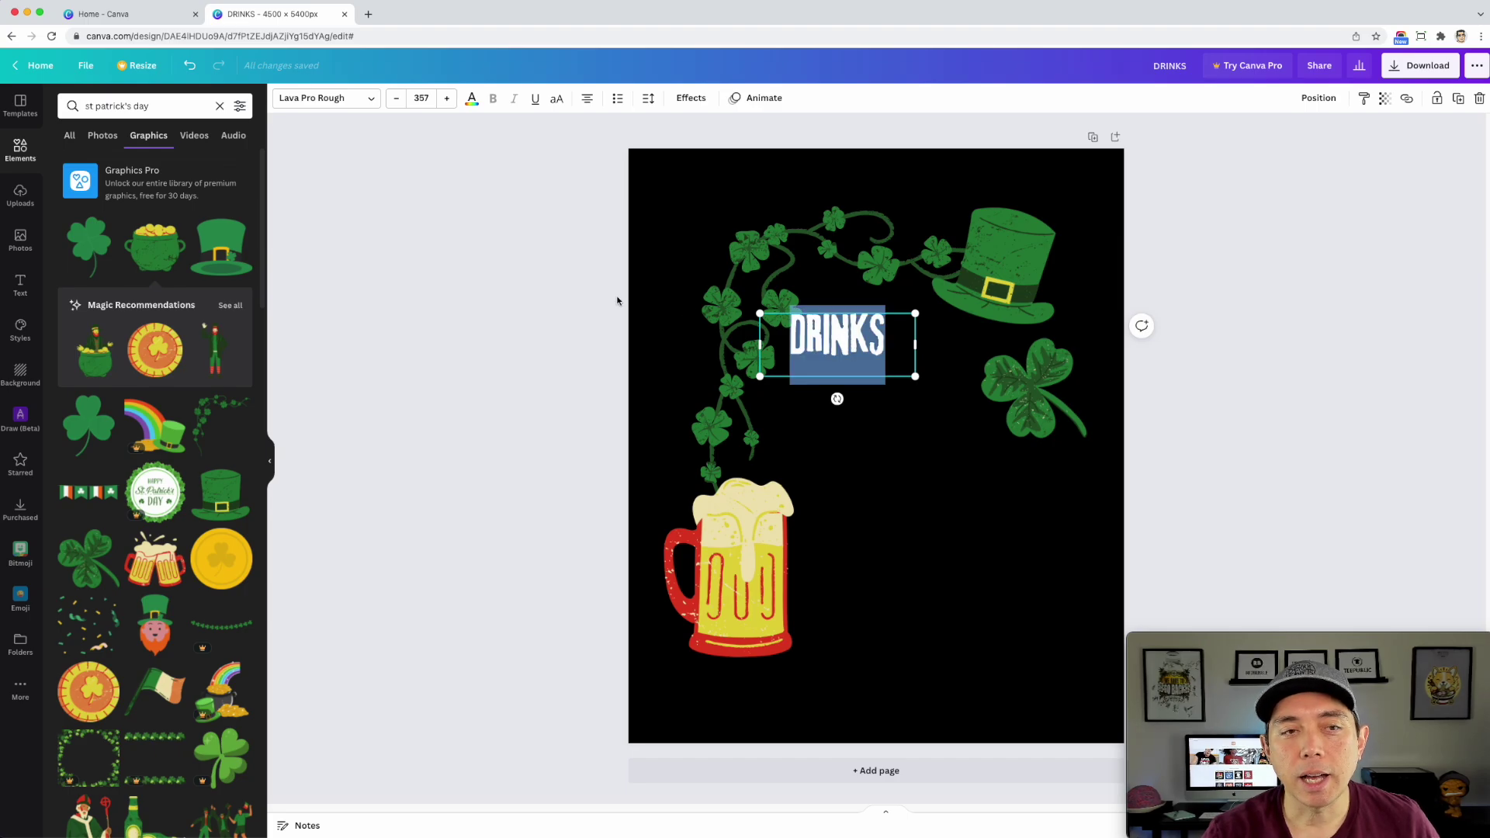
click(370, 105)
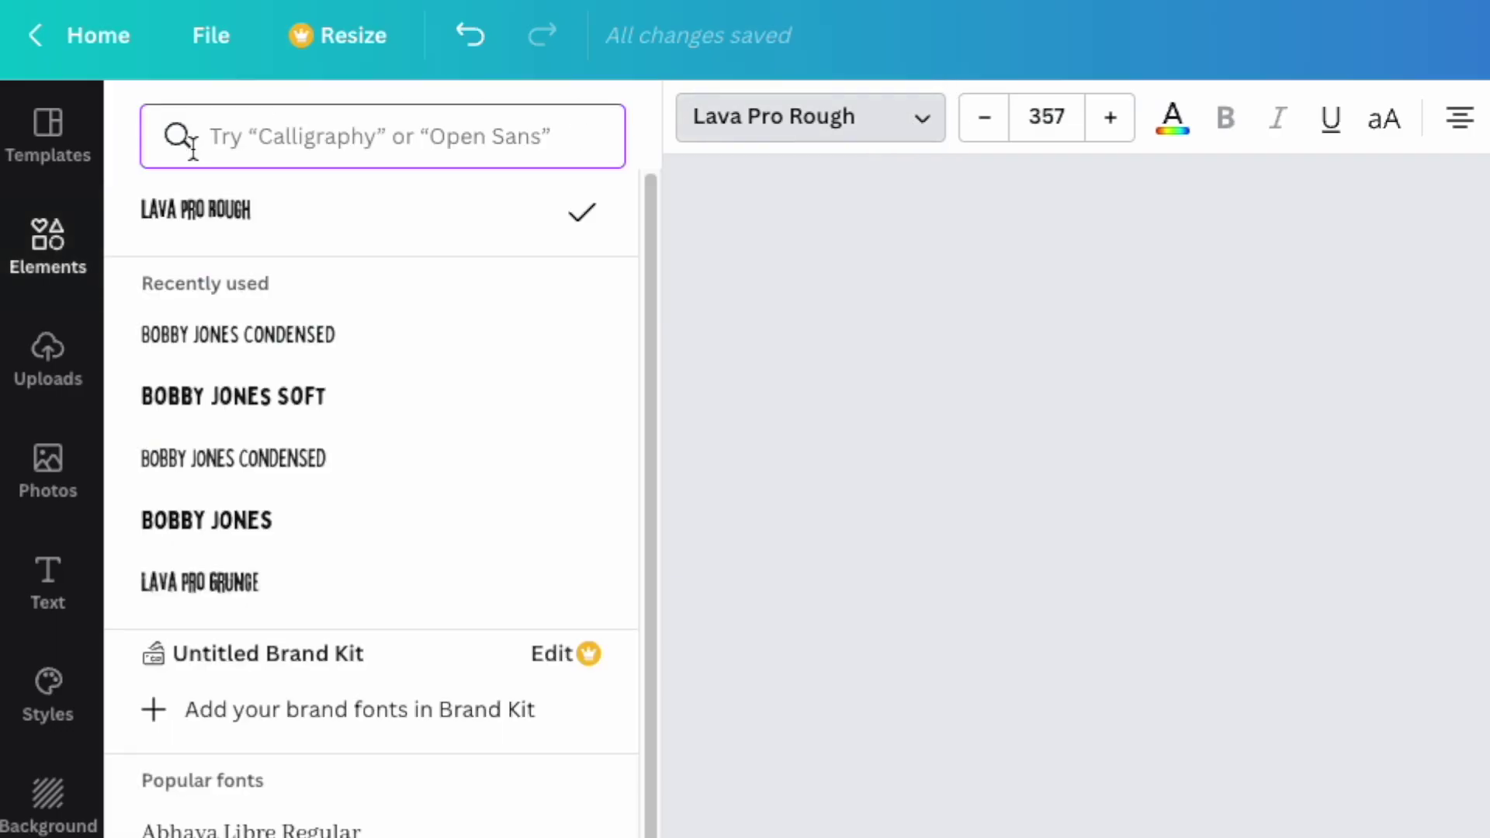
click(90, 108)
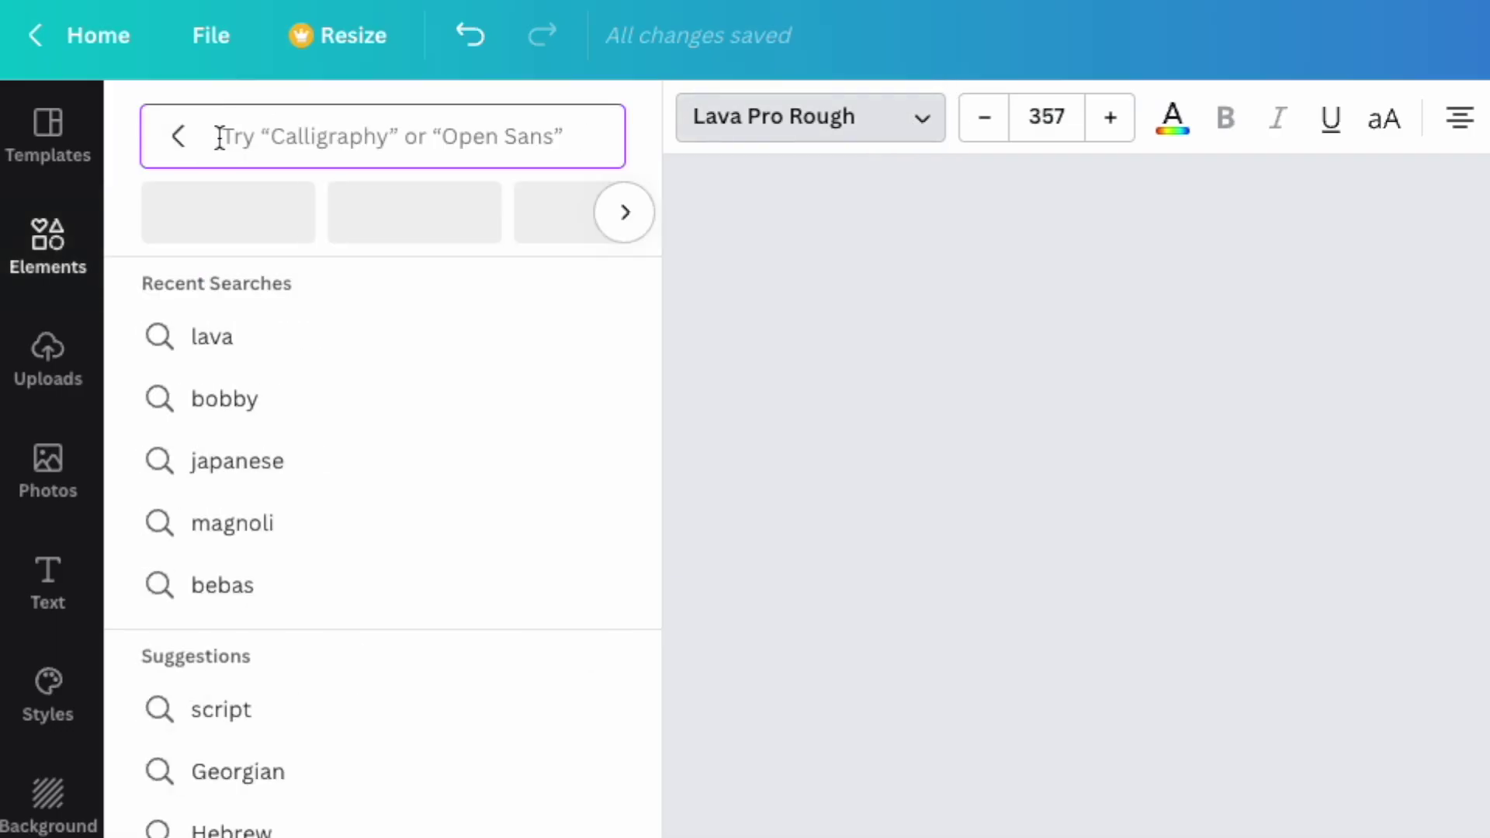
text(LAVA)
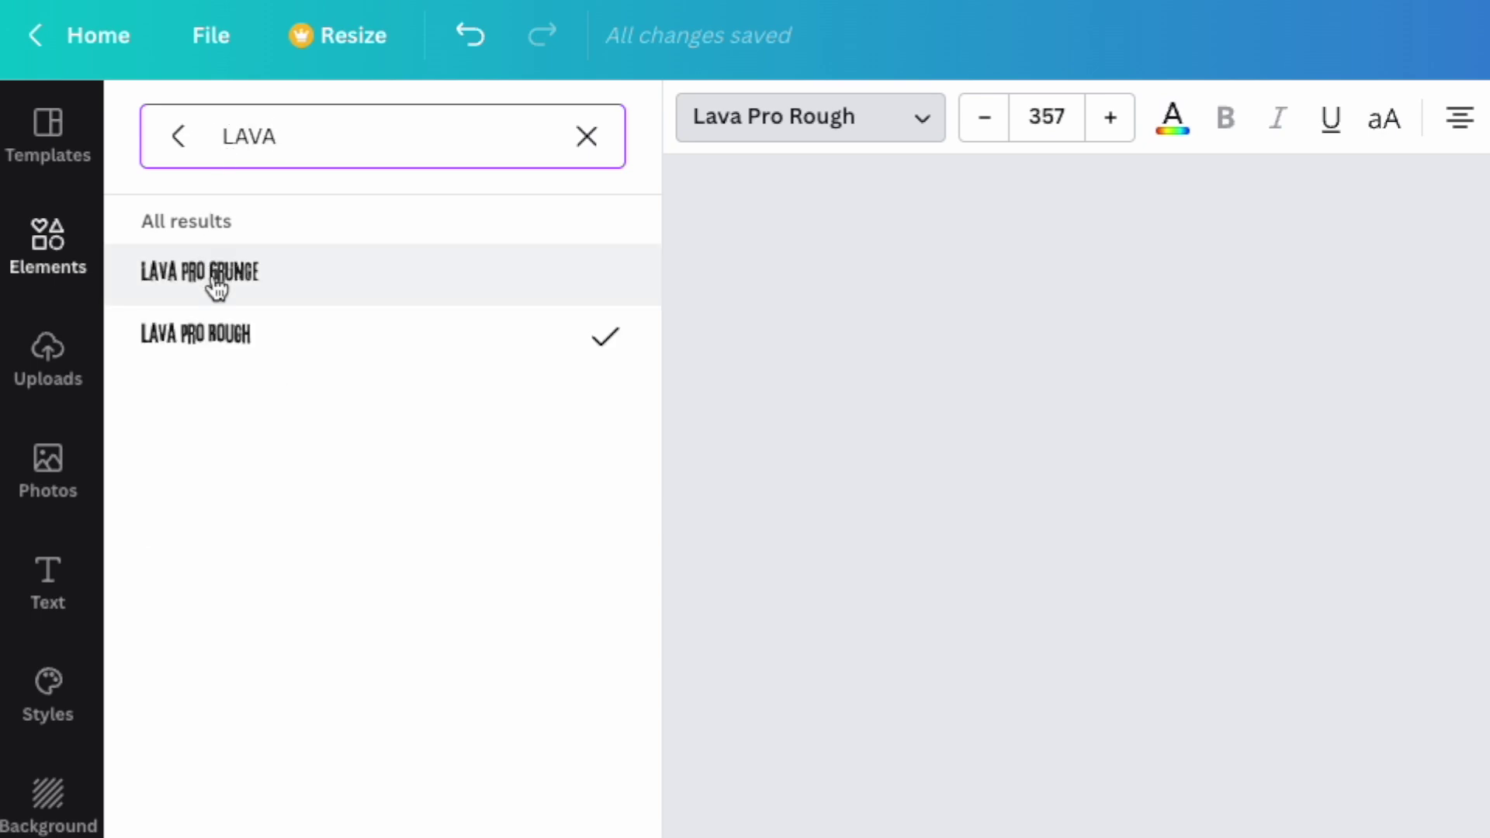
click(217, 290)
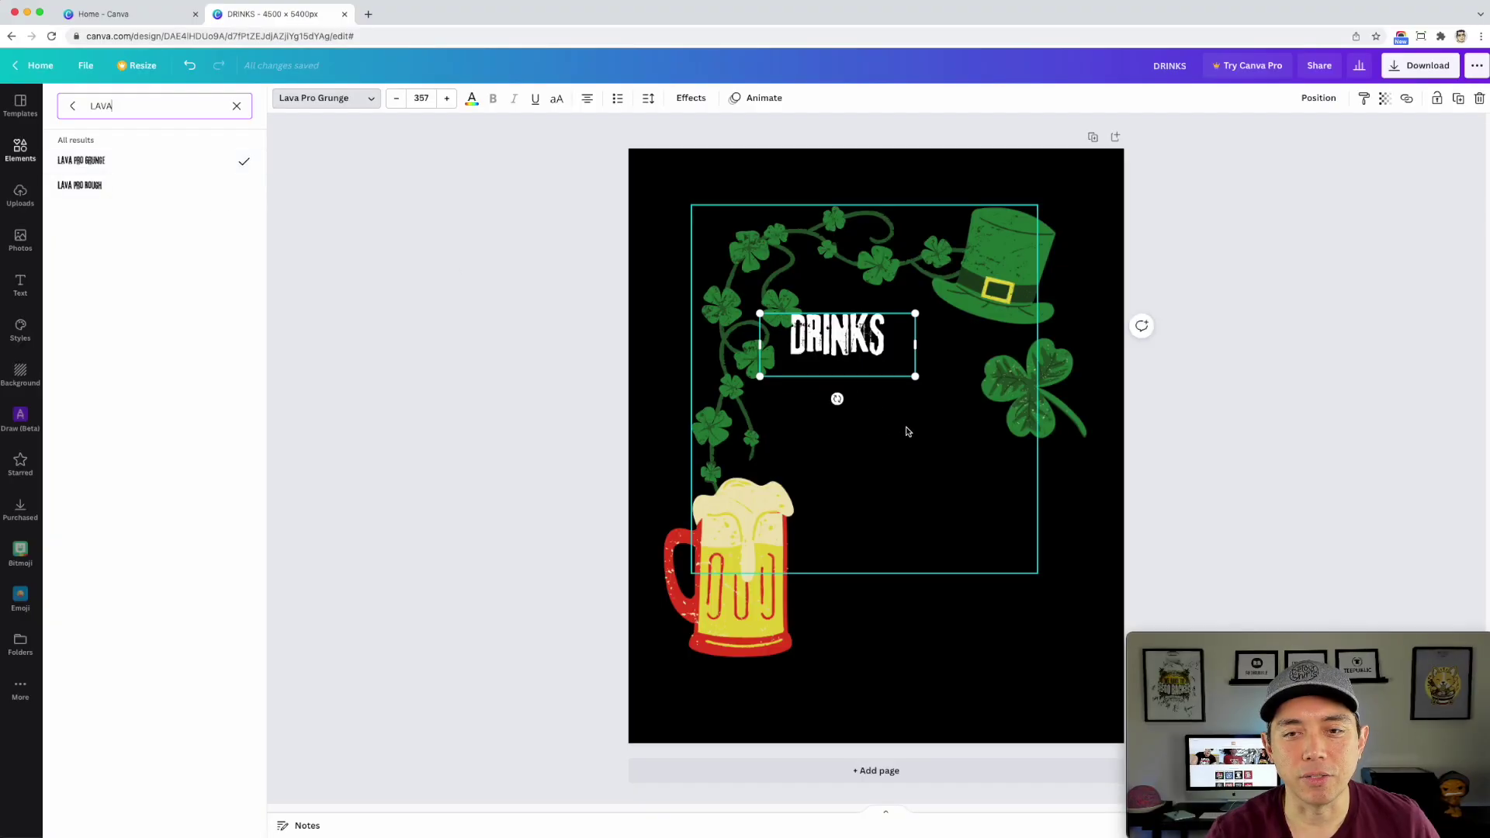
drag(916, 377, 1076, 443)
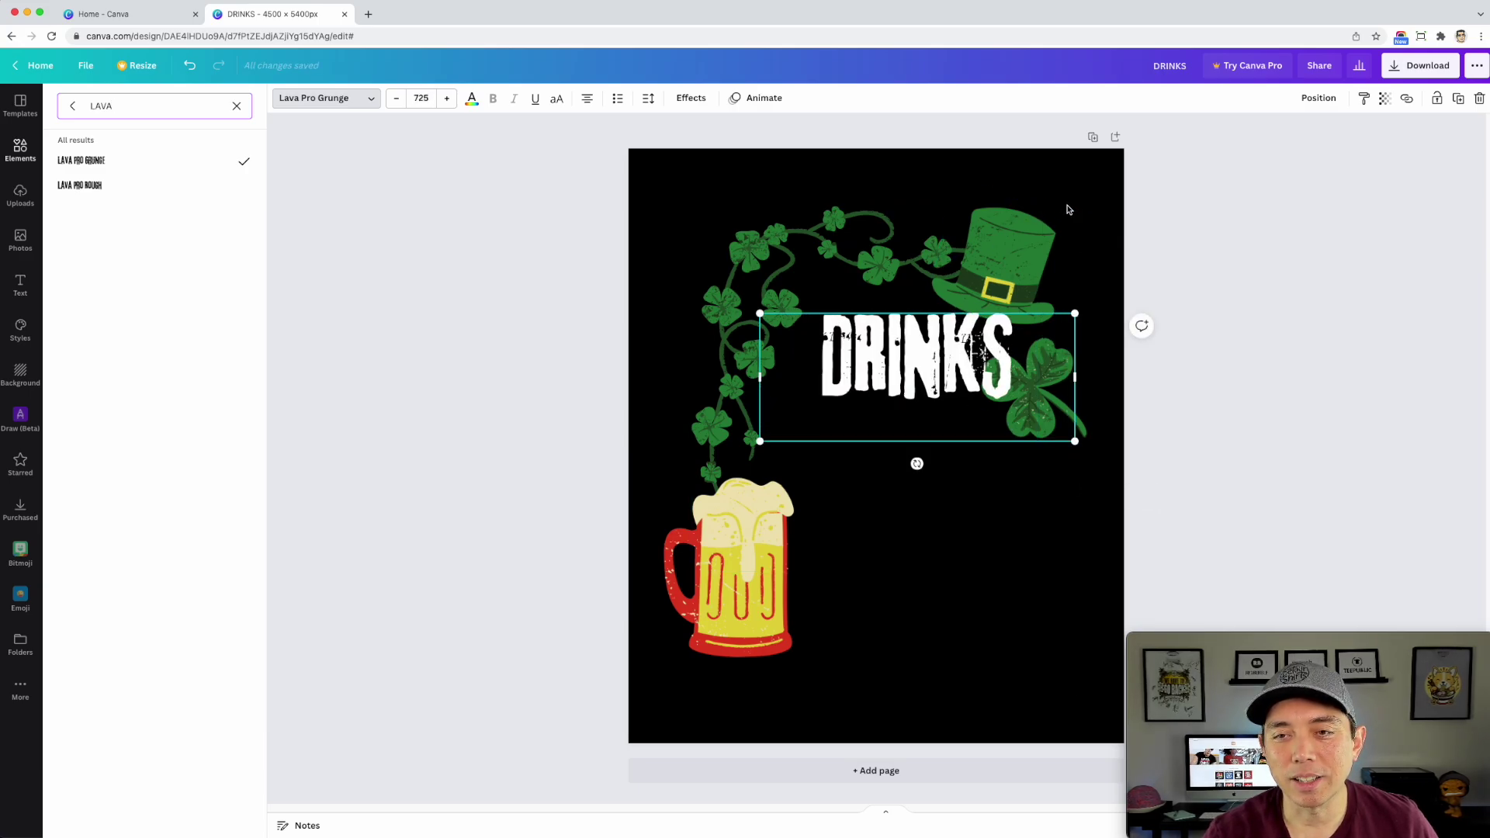
Step: Place a copy of the DRINKS text beside the beer mug and change its wording to "OTHERS"
key(Escape)
click(970, 510)
click(983, 422)
drag(942, 371, 938, 607)
double_click(947, 590)
text(OTHERDS)
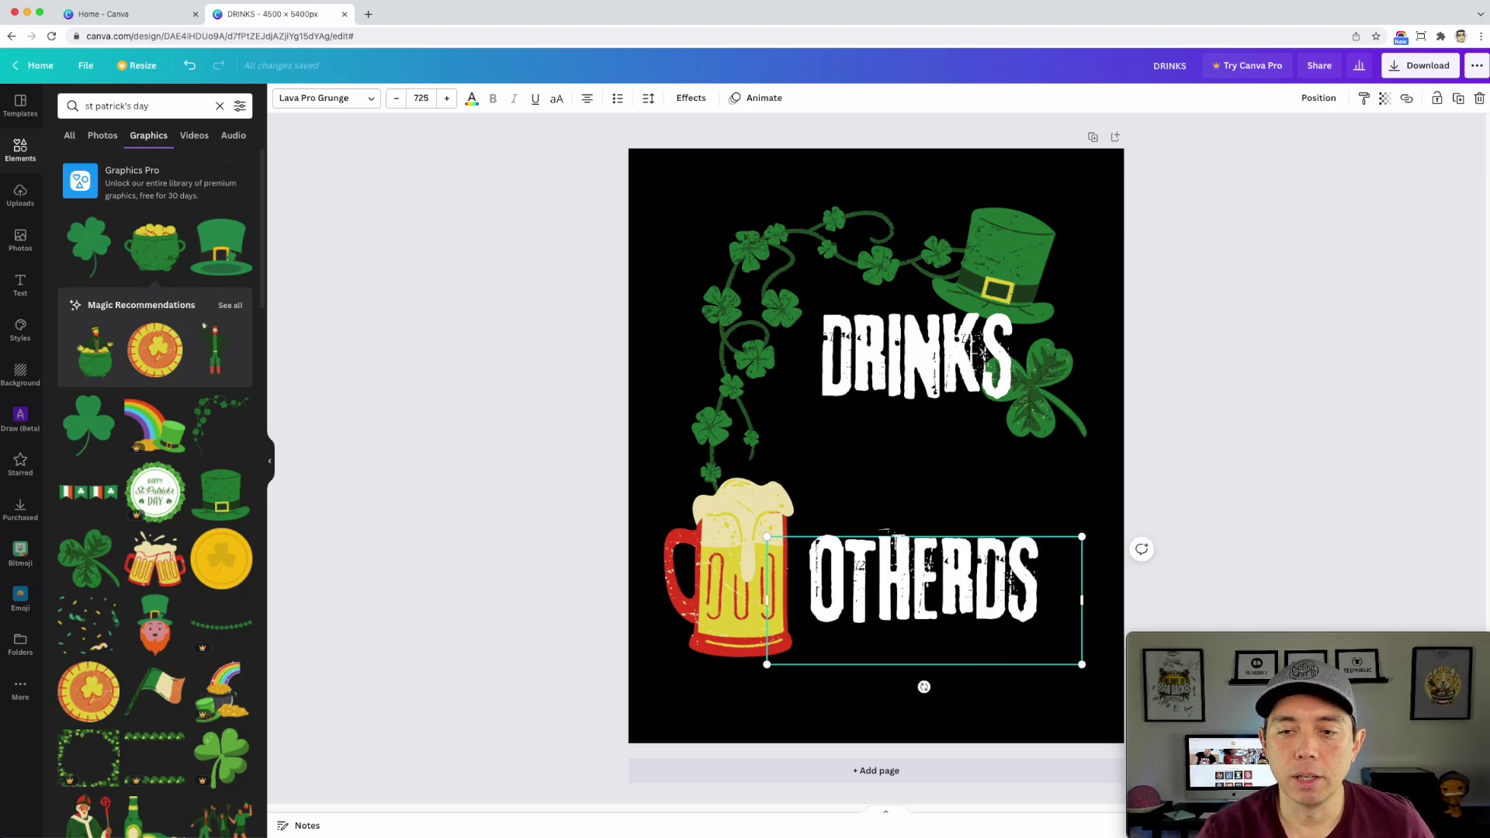
key(BackSpace)
key(BackSpace)
text(S)
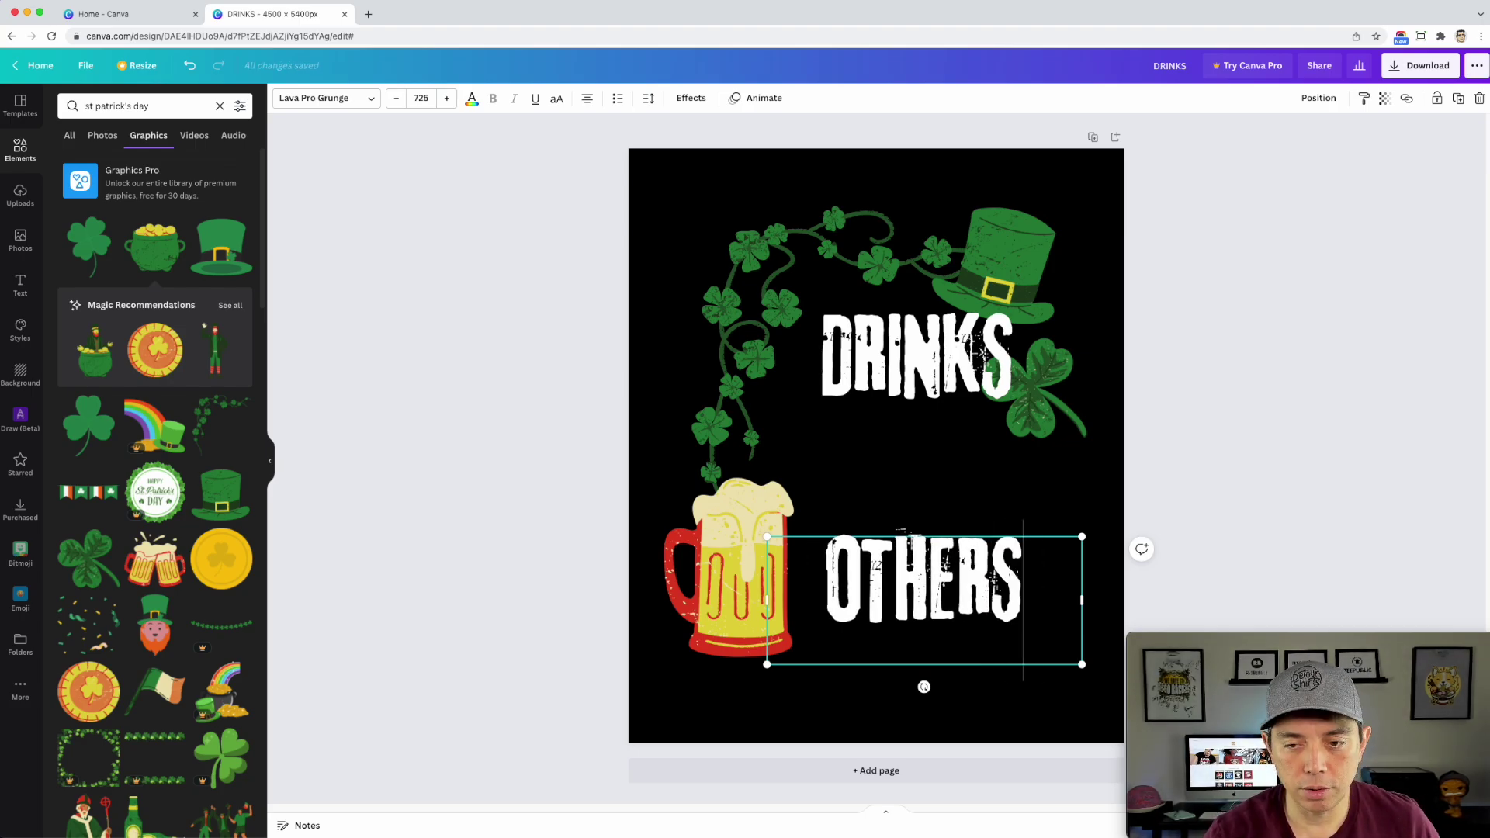
Step: Enlarge the OTHERS text and position it directly to the right of the beer mug, with its text box fitted closer to the word
click(875, 499)
click(970, 588)
drag(970, 588, 945, 571)
drag(1064, 585, 961, 584)
drag(962, 646, 1046, 695)
drag(918, 584, 952, 576)
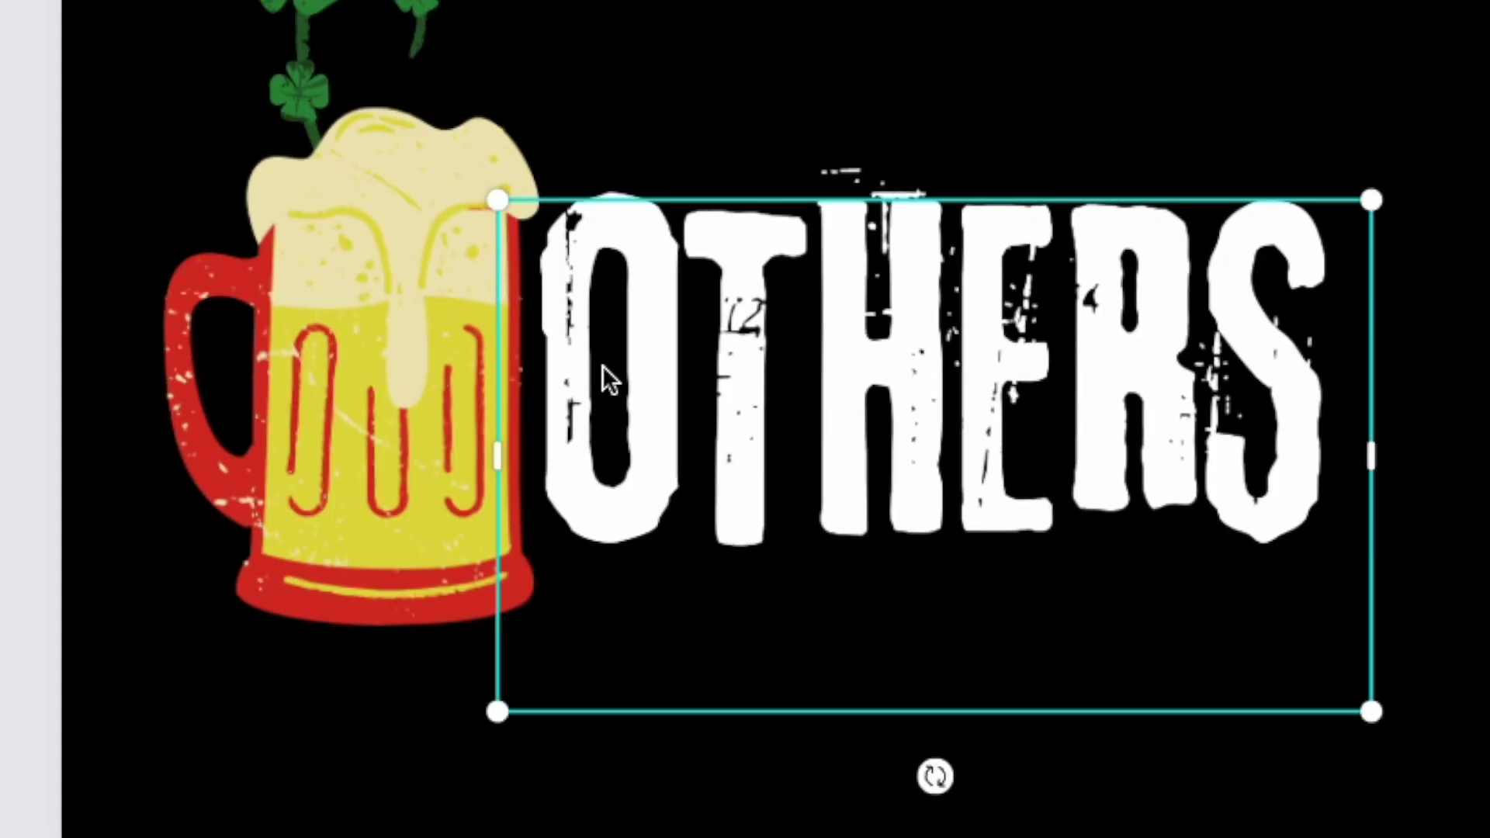
Step: Move the DRINKS text up beneath the vine, and shift the hat up and to the right while shrinking it slightly
drag(812, 323, 812, 312)
click(883, 346)
drag(883, 346, 883, 334)
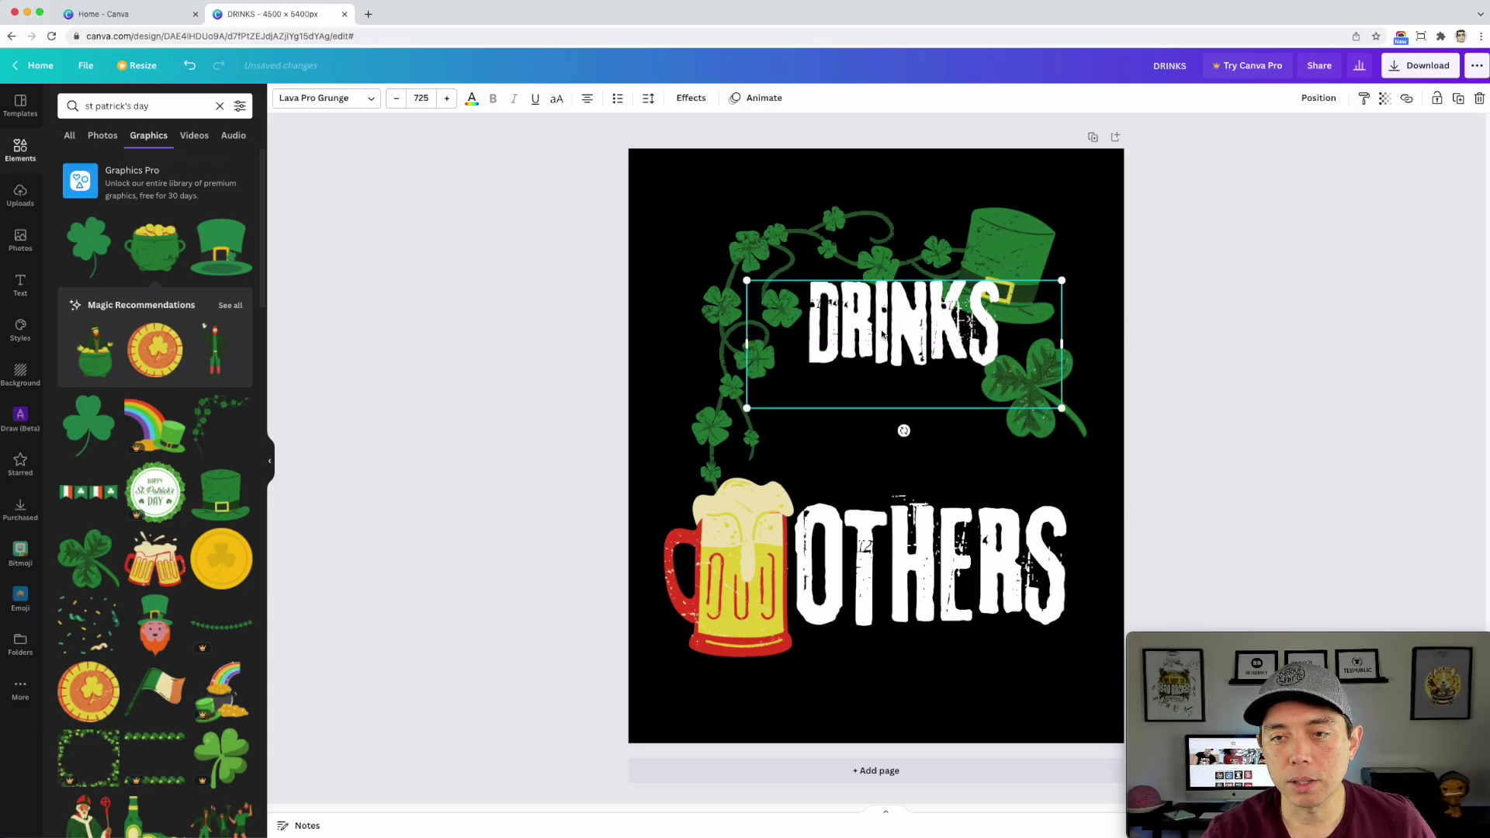
click(1017, 249)
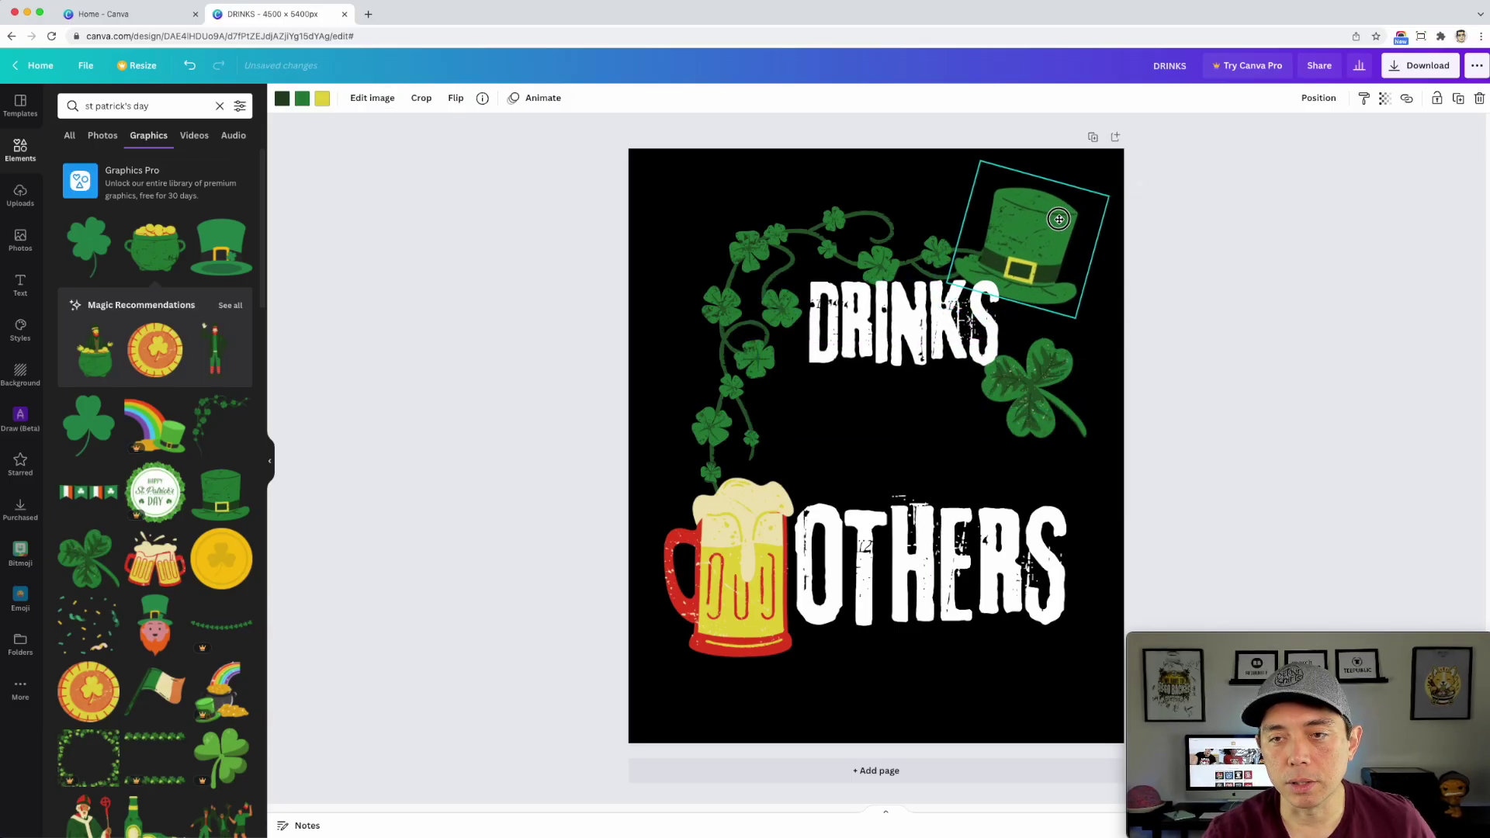
drag(1081, 317, 1064, 299)
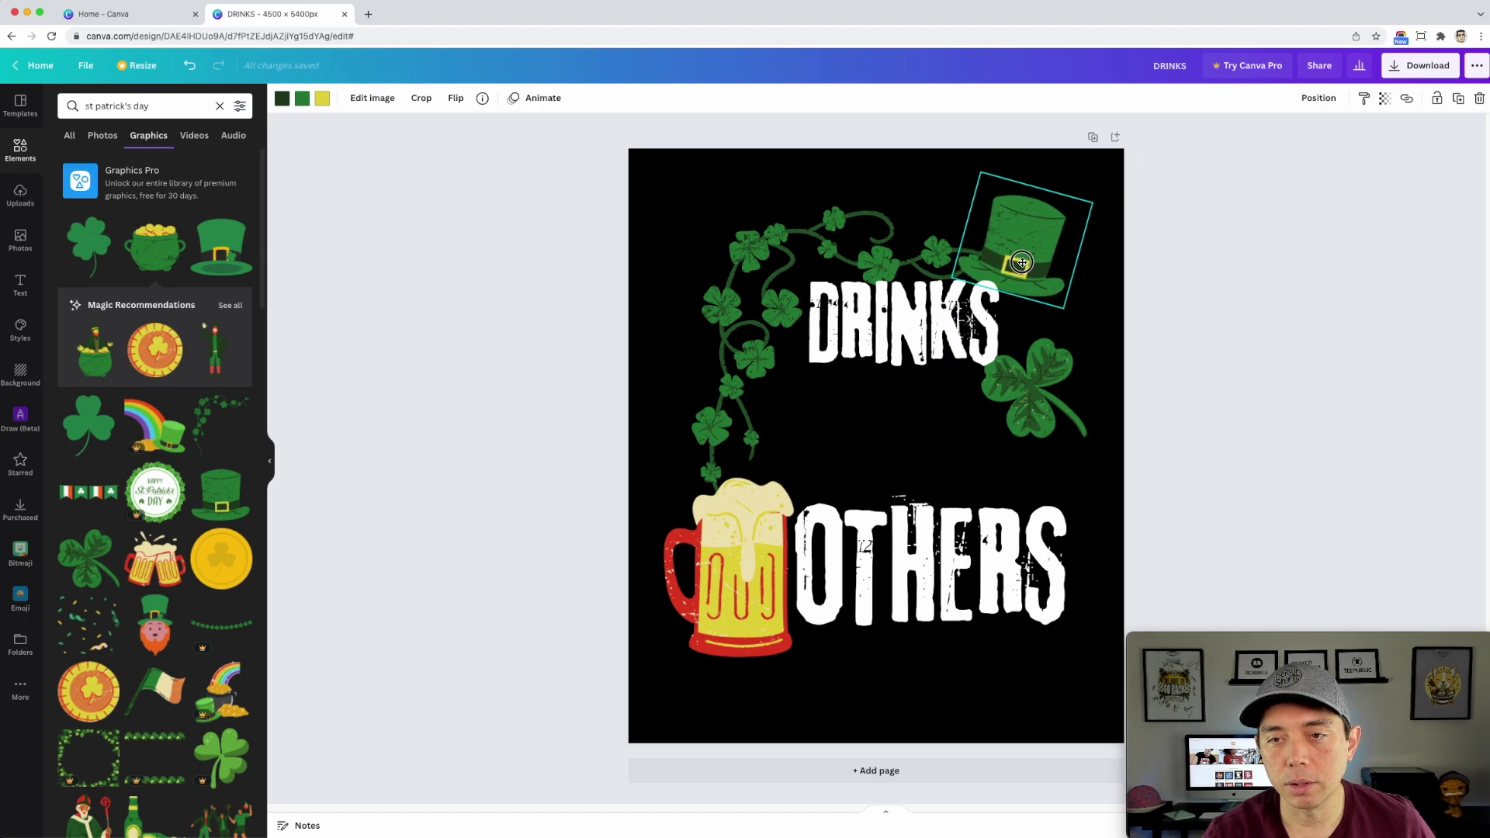
Step: Move the shamrock to the page's upper-left corner so its stem meets the bend of the clover vine
click(1049, 399)
click(1059, 414)
click(1068, 410)
click(1066, 427)
click(1062, 415)
click(1071, 423)
drag(1077, 430, 737, 256)
Step: Shrink the DRINKS text to about size 658 and place a copy below it reading "WELL WITH" on a single line
click(959, 331)
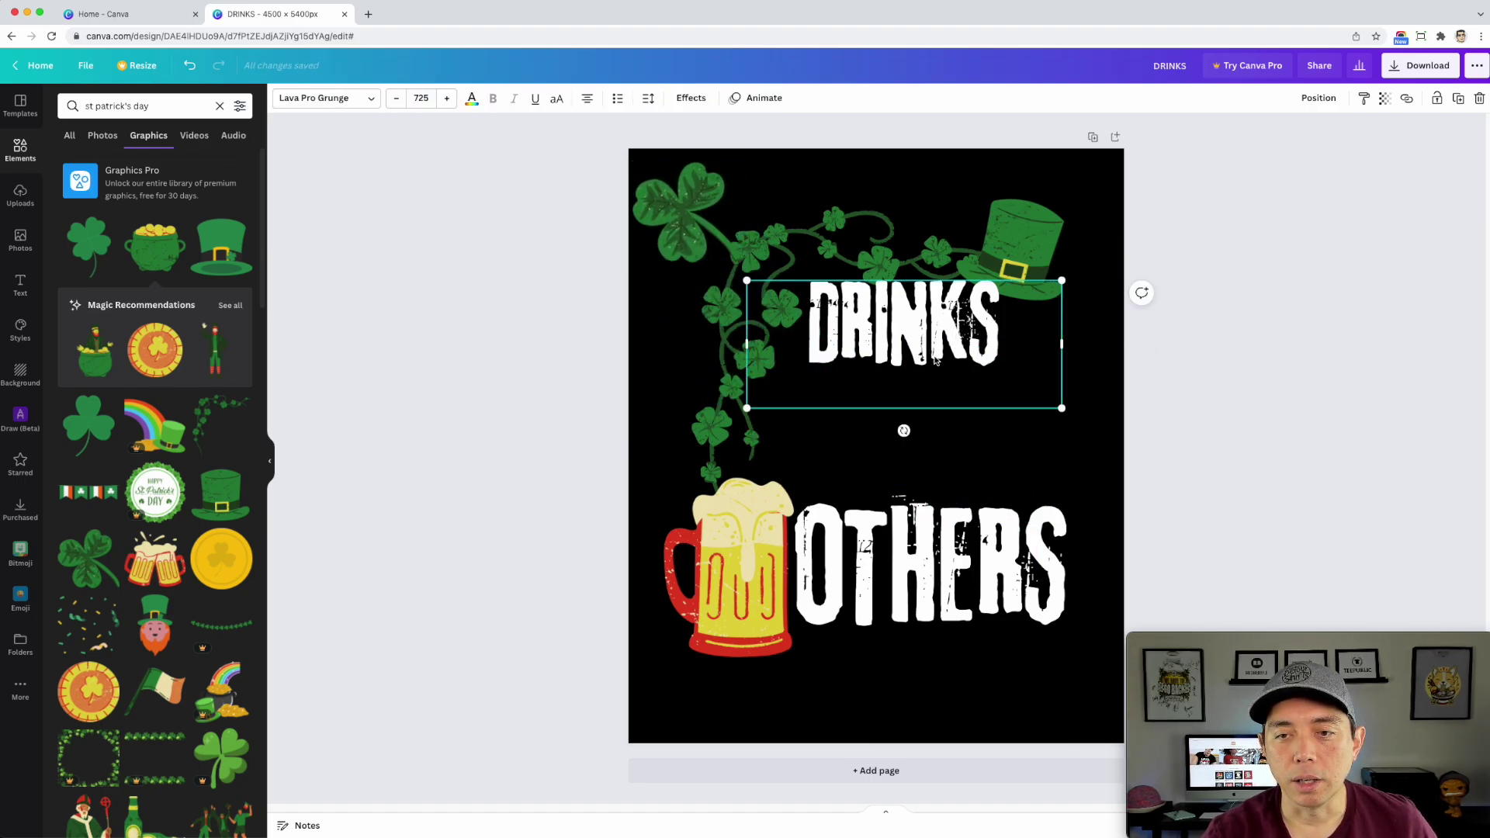
drag(1057, 407, 1009, 373)
drag(921, 319, 924, 434)
double_click(932, 422)
text(WELL)
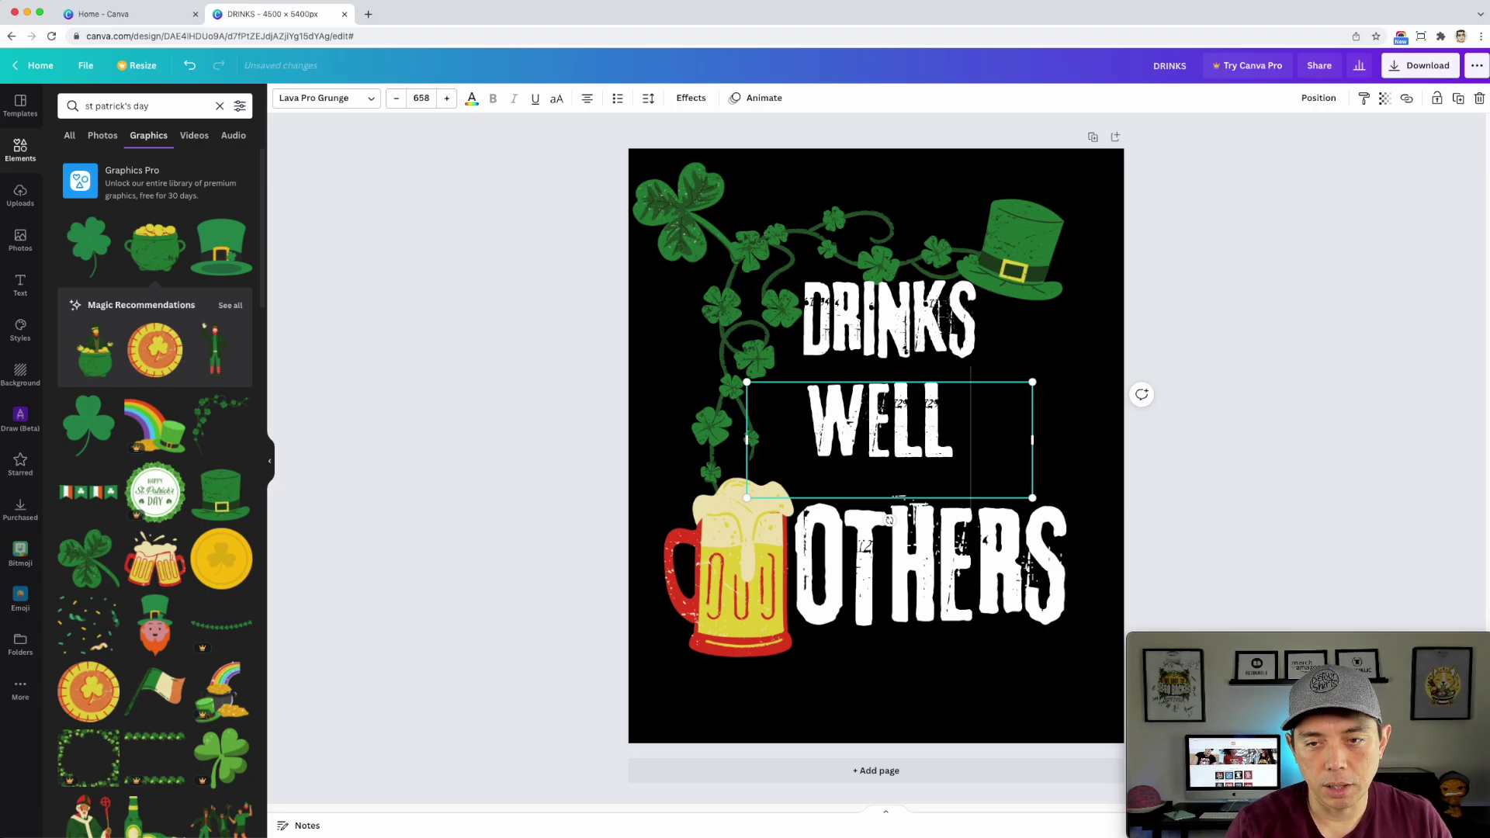
key(Return)
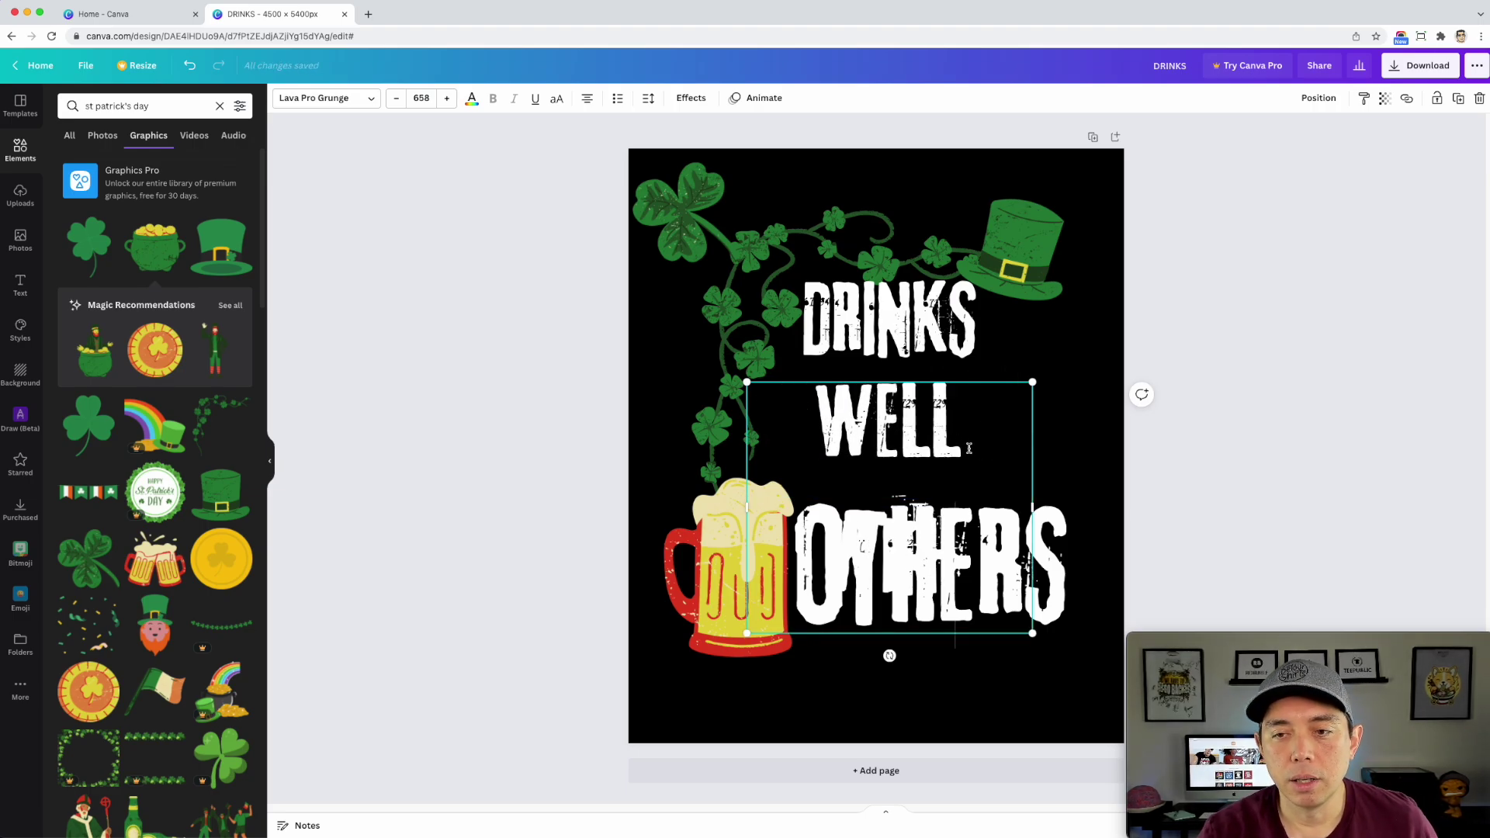
drag(1032, 507, 1091, 506)
Step: Change the WELL WITH text's font to Lava Pro Rough and shrink the text to fit between DRINKS and OTHERS
double_click(897, 392)
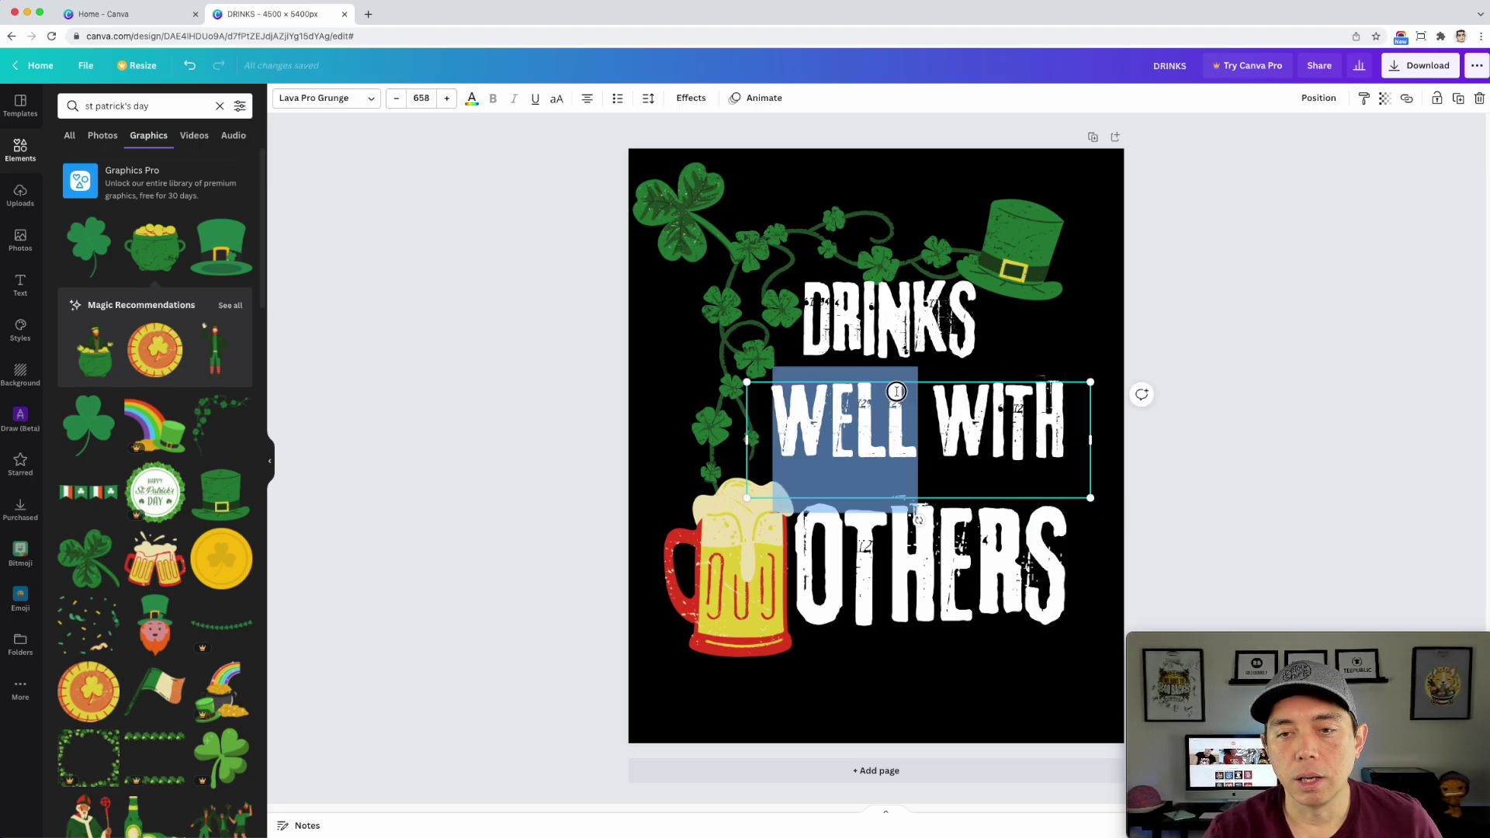
click(371, 98)
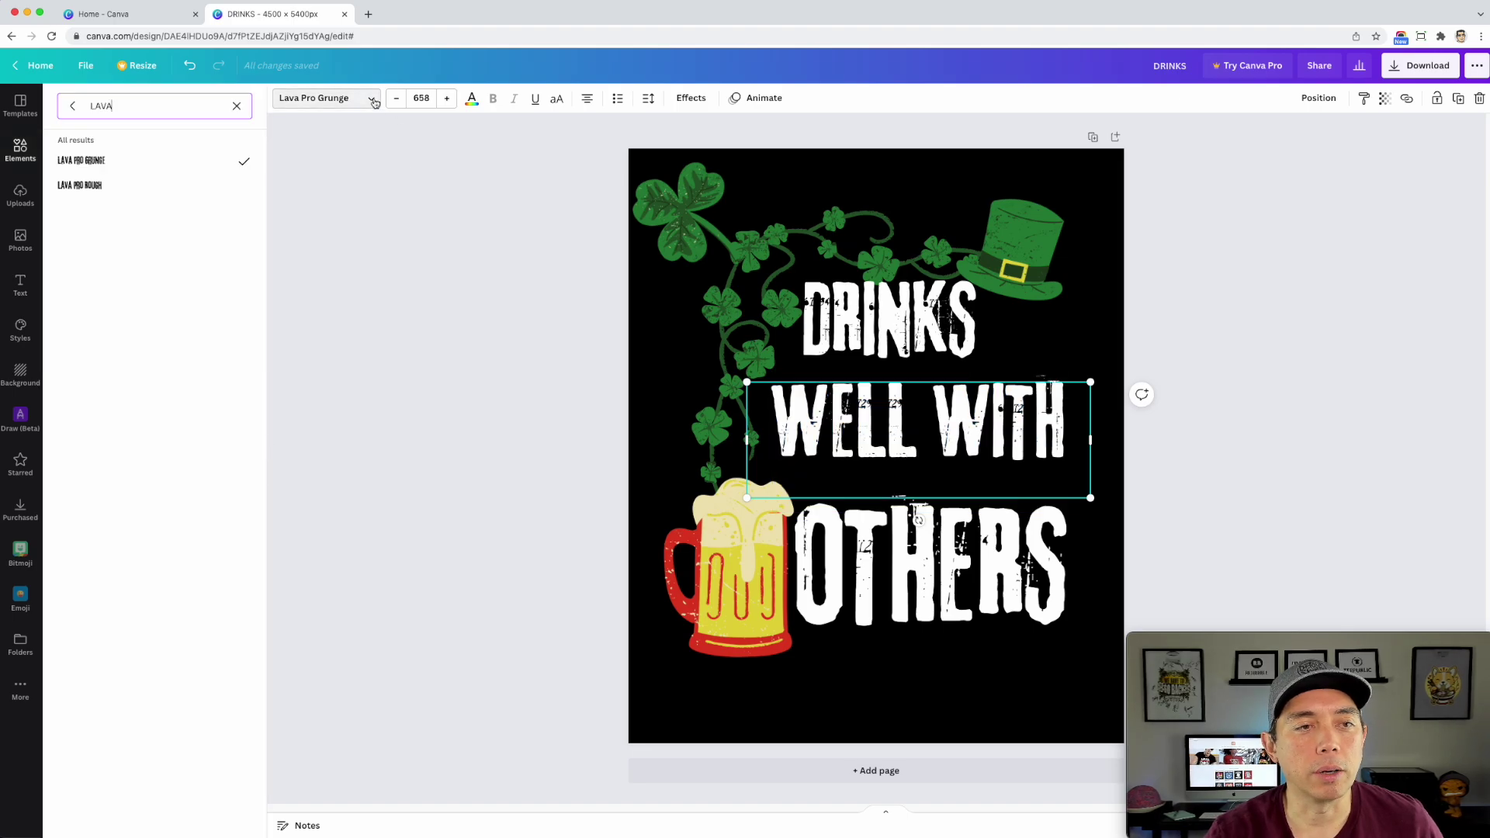
click(103, 188)
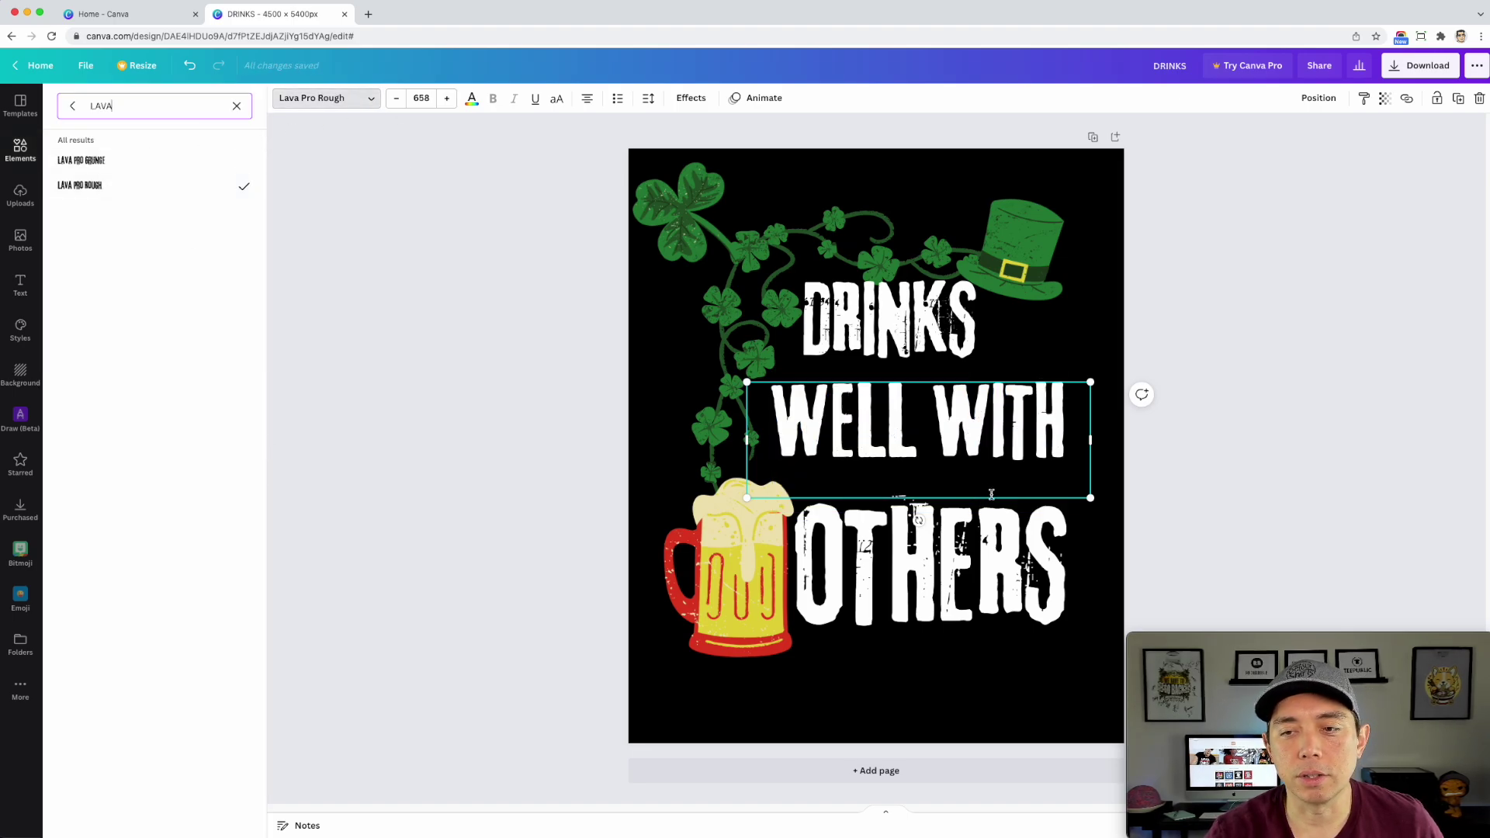
drag(1093, 502, 1016, 468)
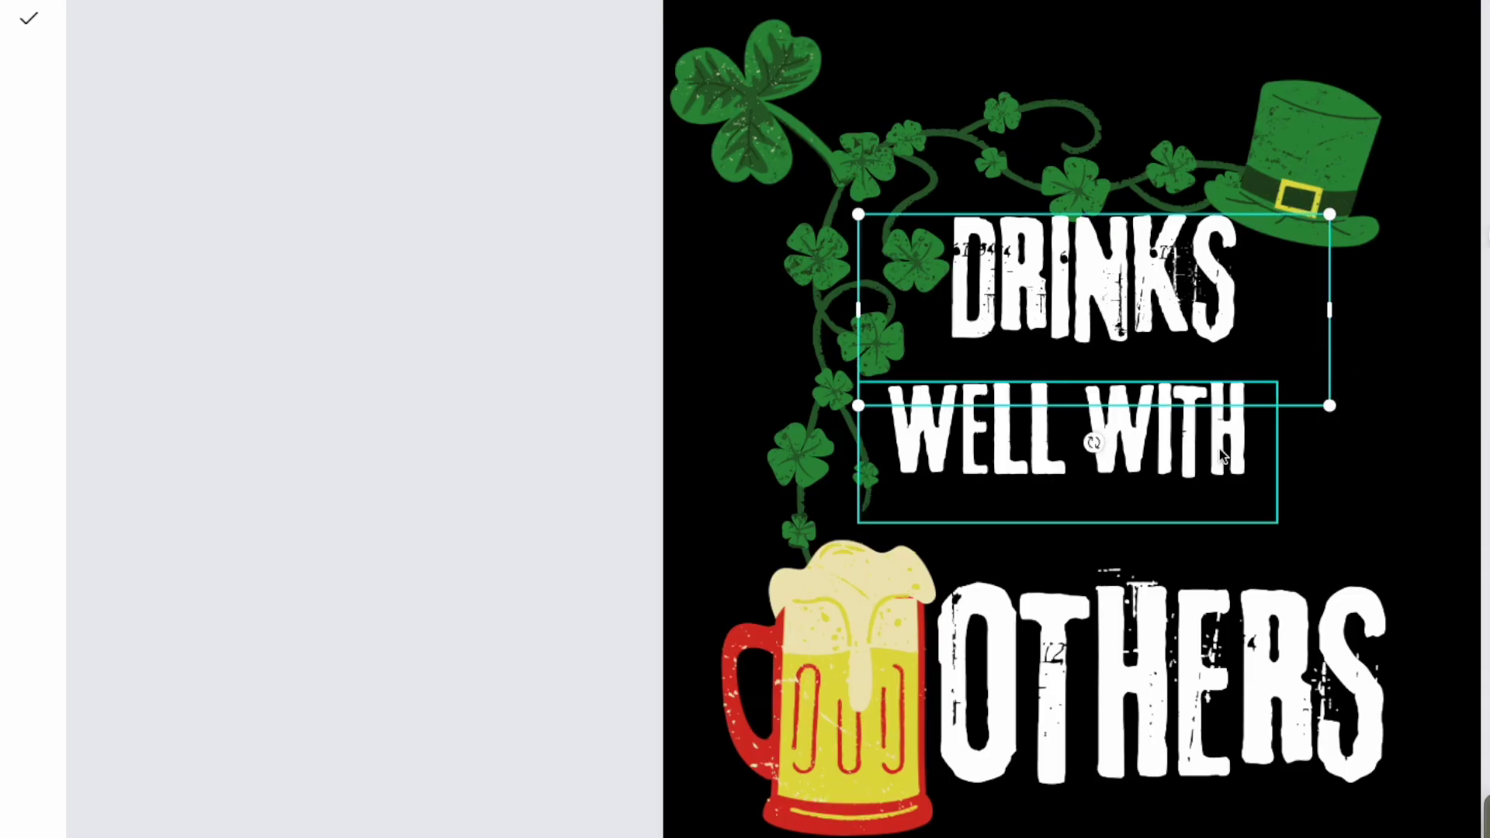
Step: Move the WELL WITH text down and enlarge it to roughly the width of OTHERS, and raise OTHERS to sit directly beneath it
drag(1220, 454, 1259, 536)
drag(1312, 466, 1382, 436)
drag(1174, 505, 1134, 497)
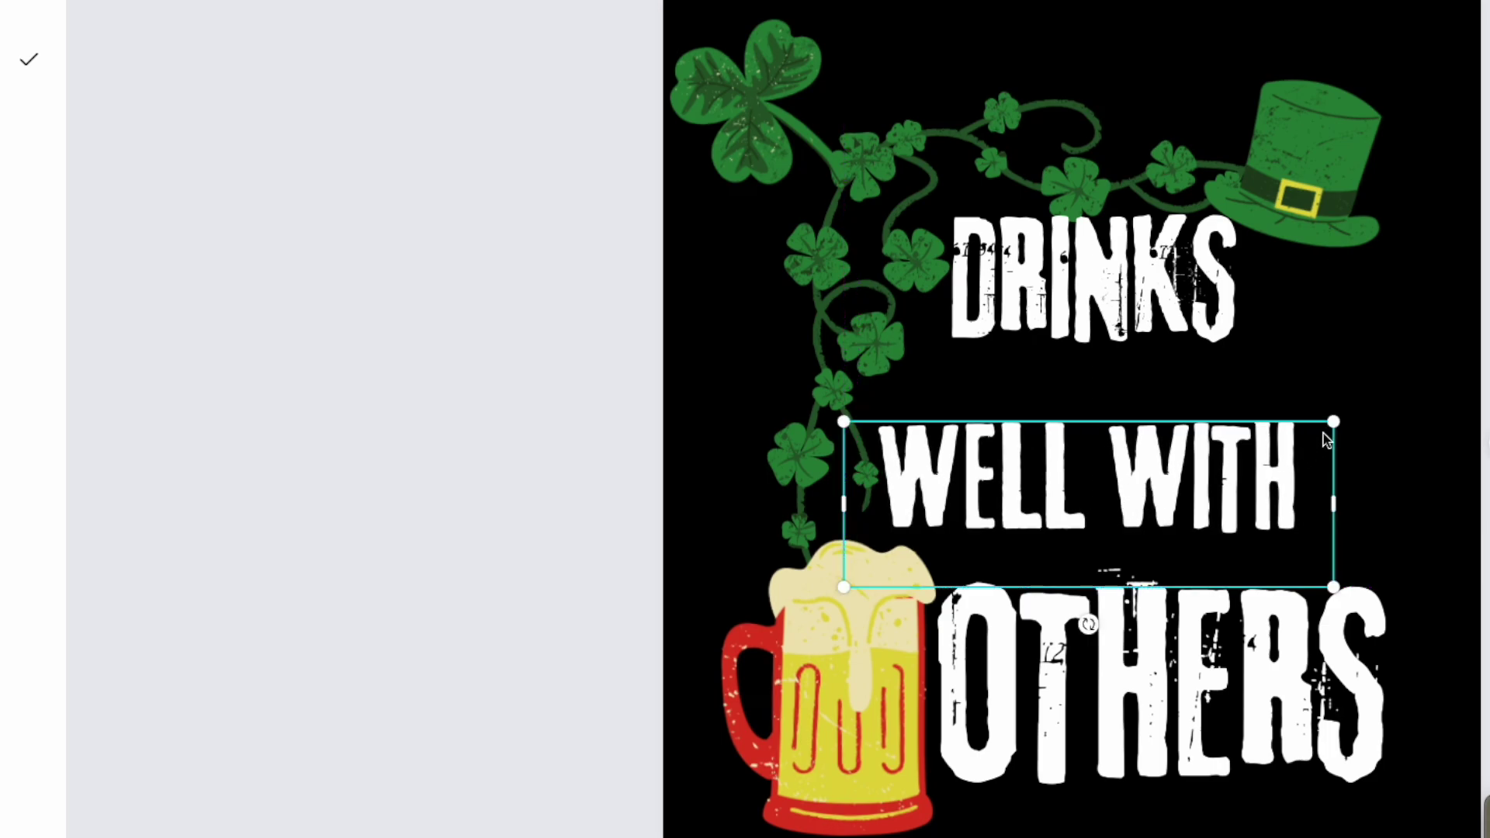
drag(1334, 423, 1366, 411)
drag(1106, 473, 1124, 479)
drag(1102, 695, 1097, 650)
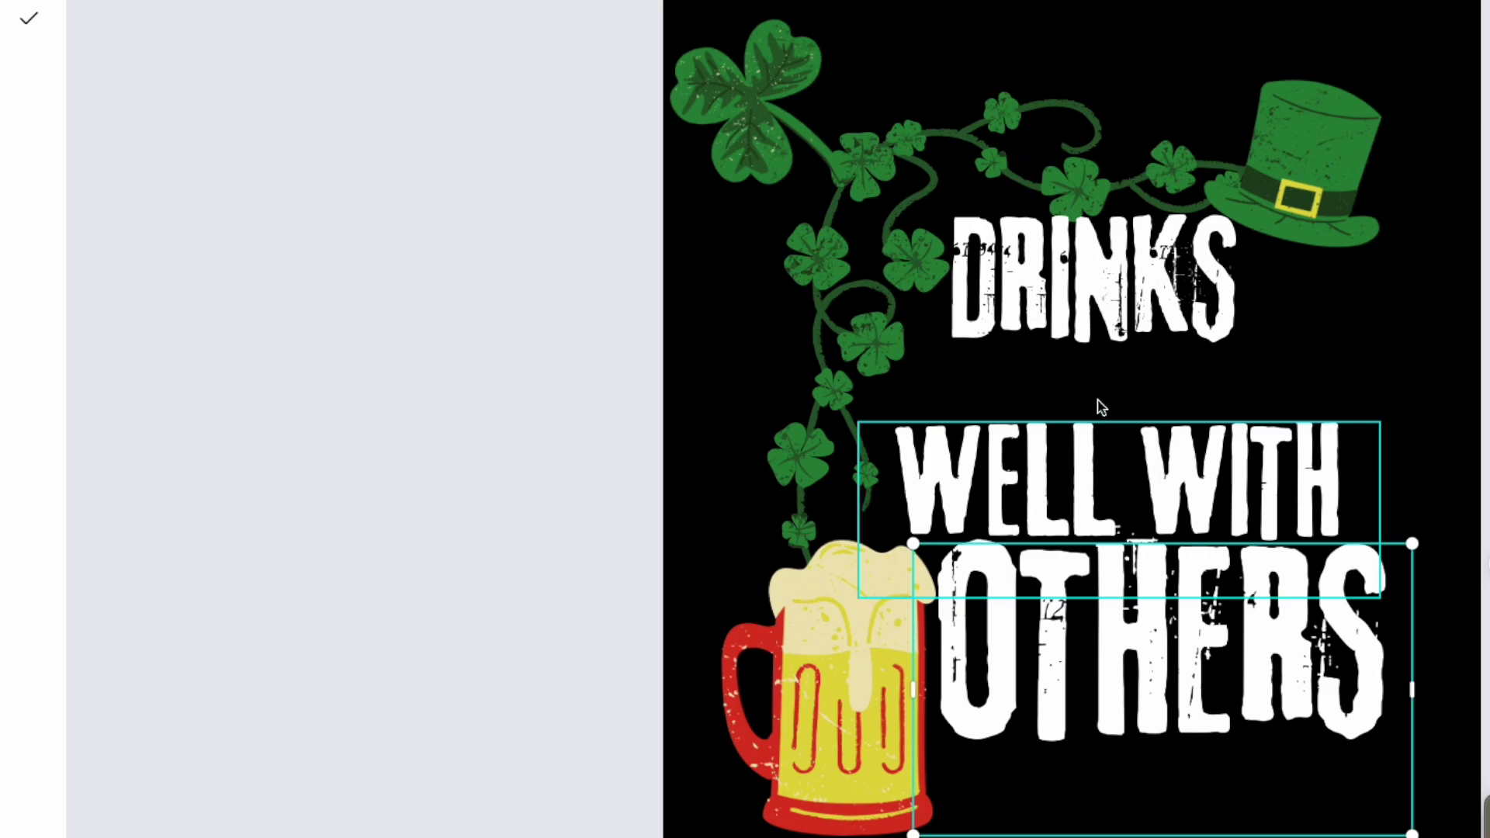
Step: Enlarge the DRINKS text to about size 851 and stack it closely above WELL WITH, shrinking WELL WITH slightly and centering both lines
click(1093, 342)
drag(1335, 410, 1447, 502)
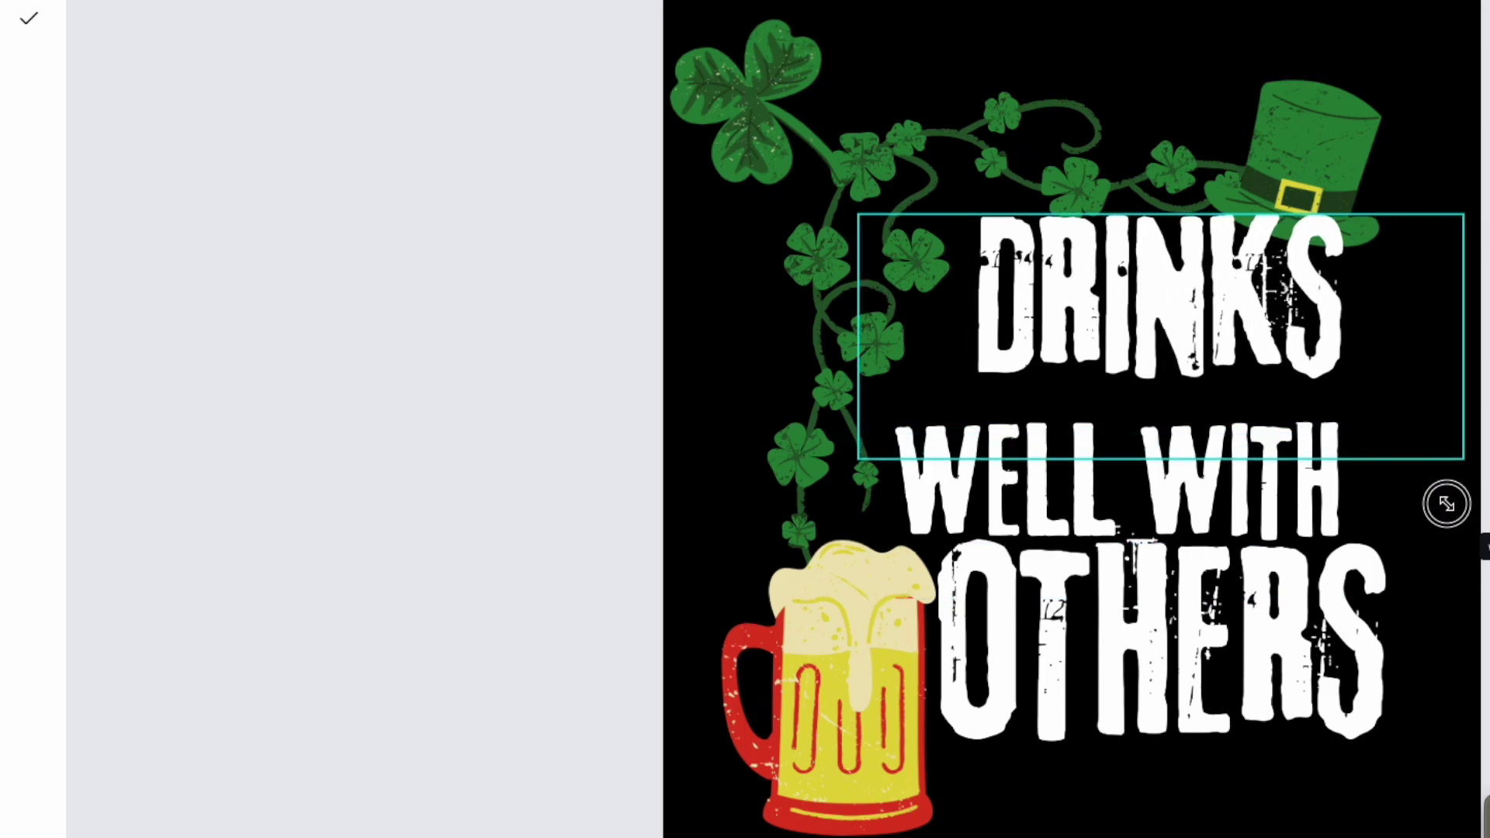
drag(1228, 312, 1169, 332)
drag(1164, 466, 1165, 454)
drag(1383, 588, 1343, 572)
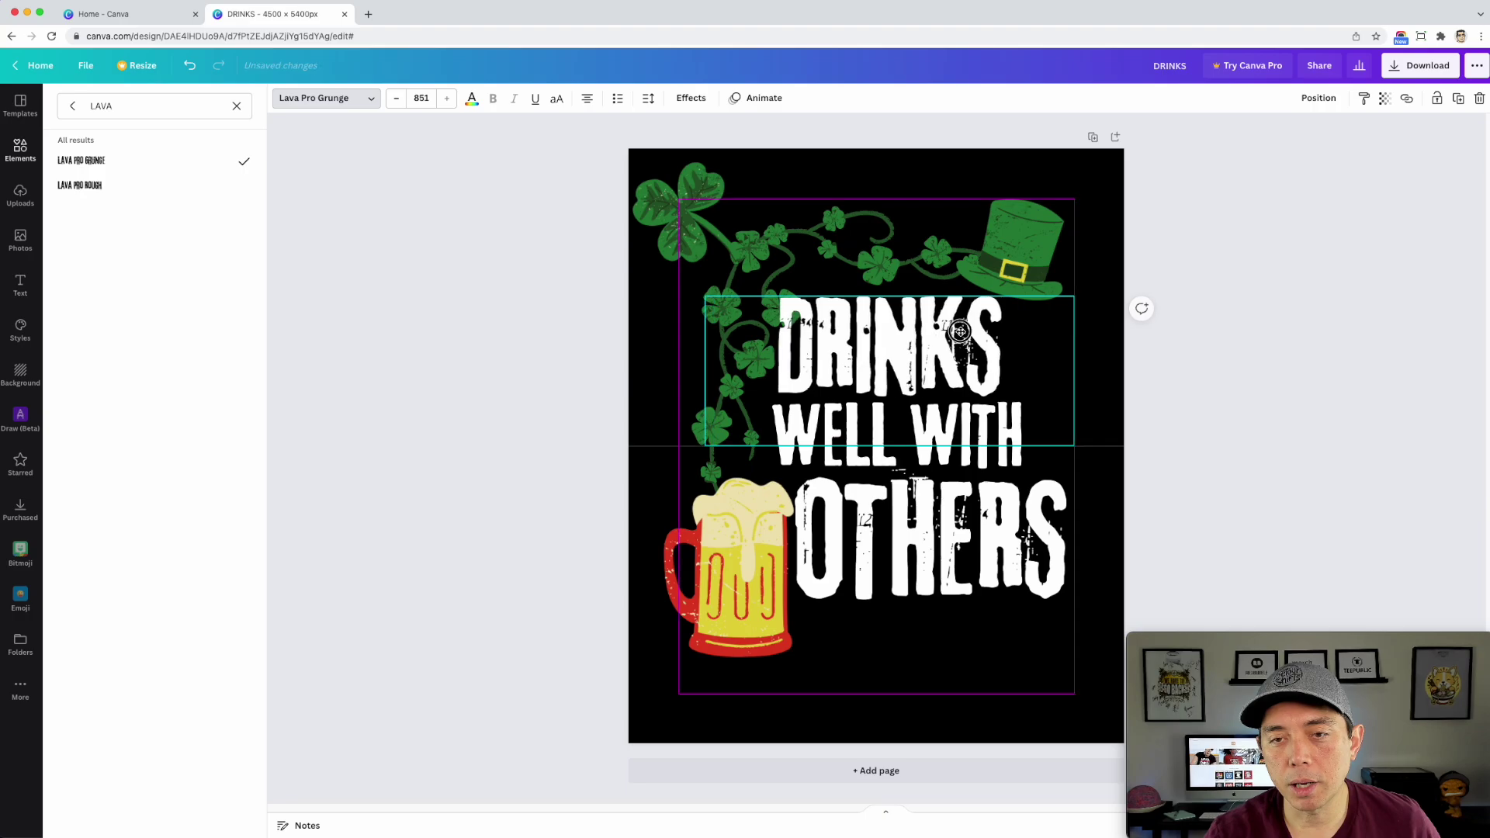
click(966, 339)
Step: Shrink the shamrock and move it from the page's upper-left corner to the right of DRINKS, below the hat
click(683, 204)
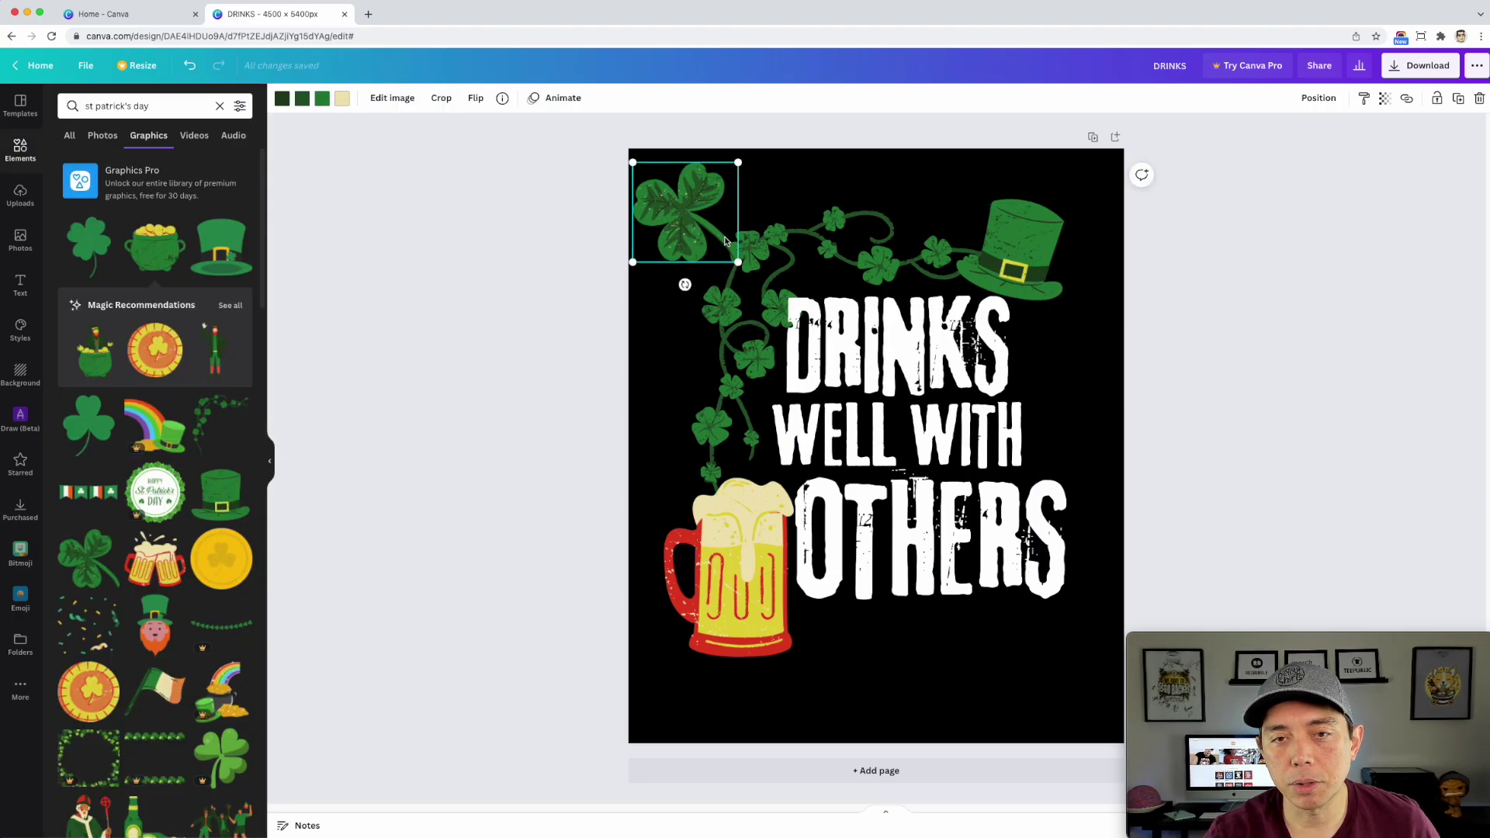
drag(738, 262, 969, 425)
mouse_move(1054, 396)
mouse_down()
mouse_move(1048, 423)
mouse_move(1051, 367)
mouse_up()
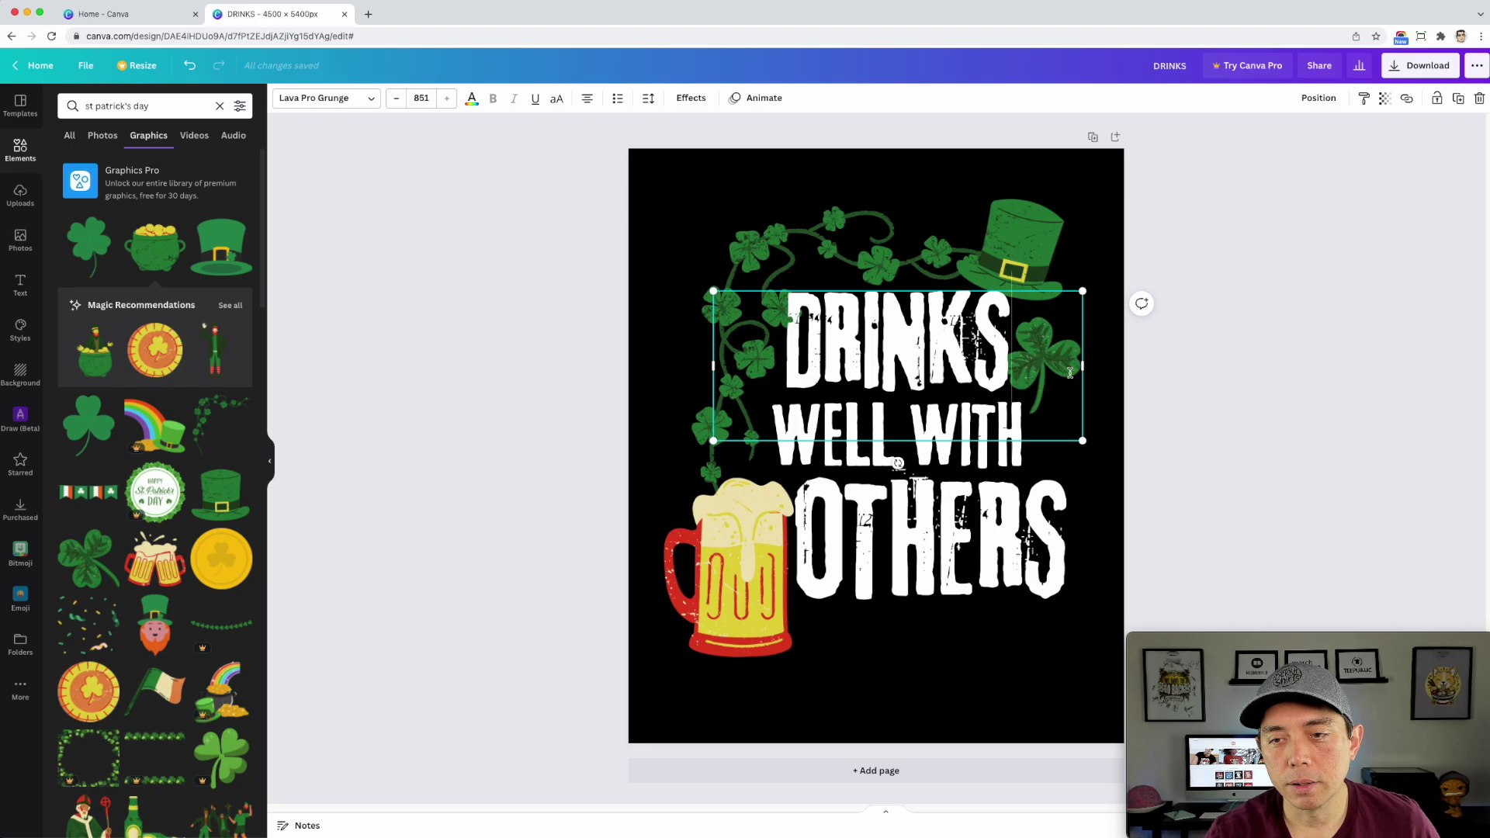
click(1145, 323)
Step: Shift the hat slightly up and left over the vine's end, and shrink OTHERS and move it closer beneath WELL WITH
click(1042, 247)
drag(981, 173, 964, 166)
drag(1016, 242, 999, 236)
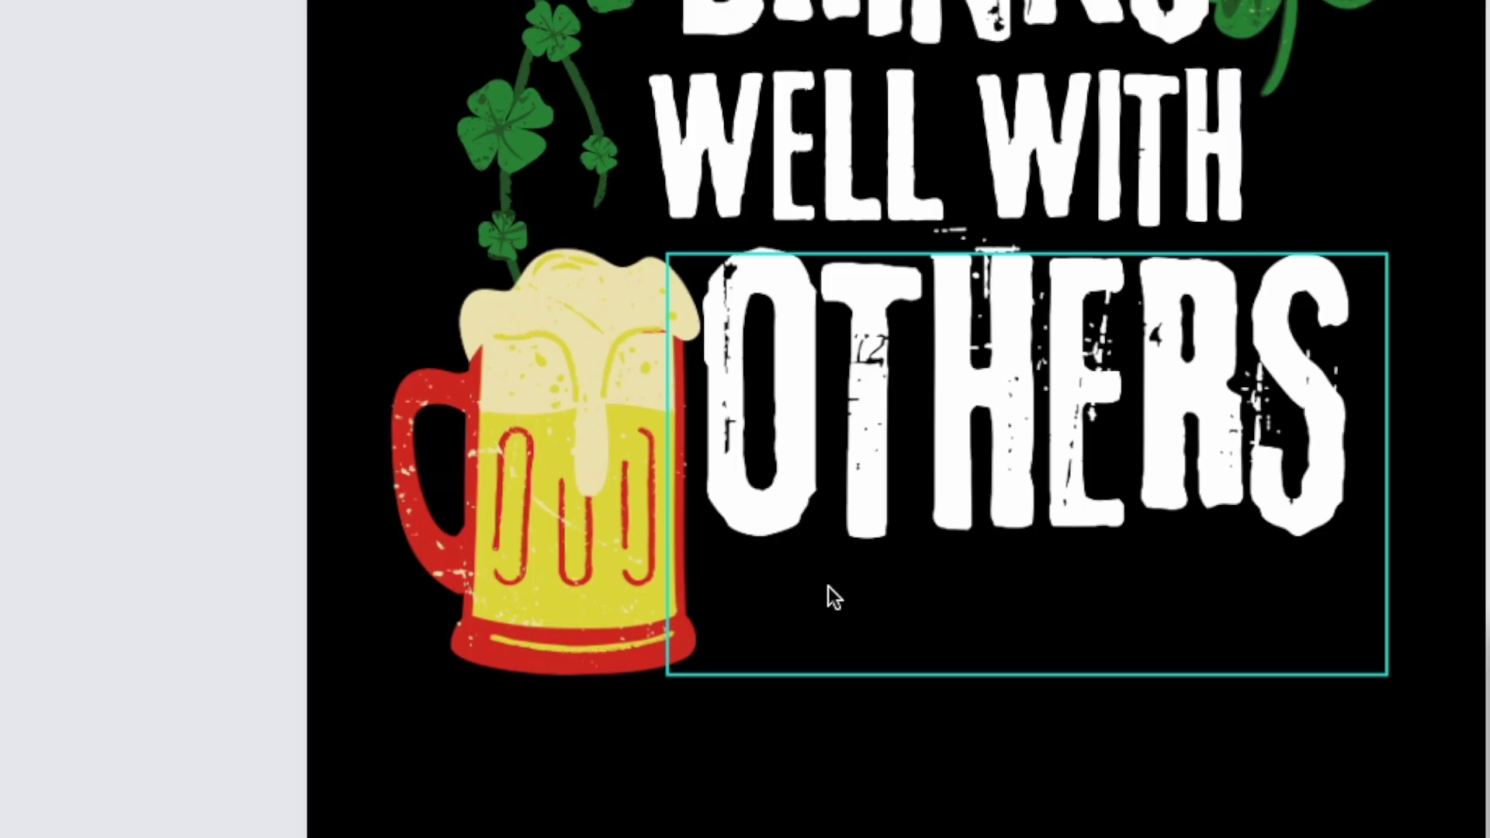
click(1045, 359)
drag(1391, 675, 1324, 635)
drag(1102, 417, 1091, 399)
Step: Duplicate the clover vine to the left and crop the copy to its upper horizontal strip
click(742, 246)
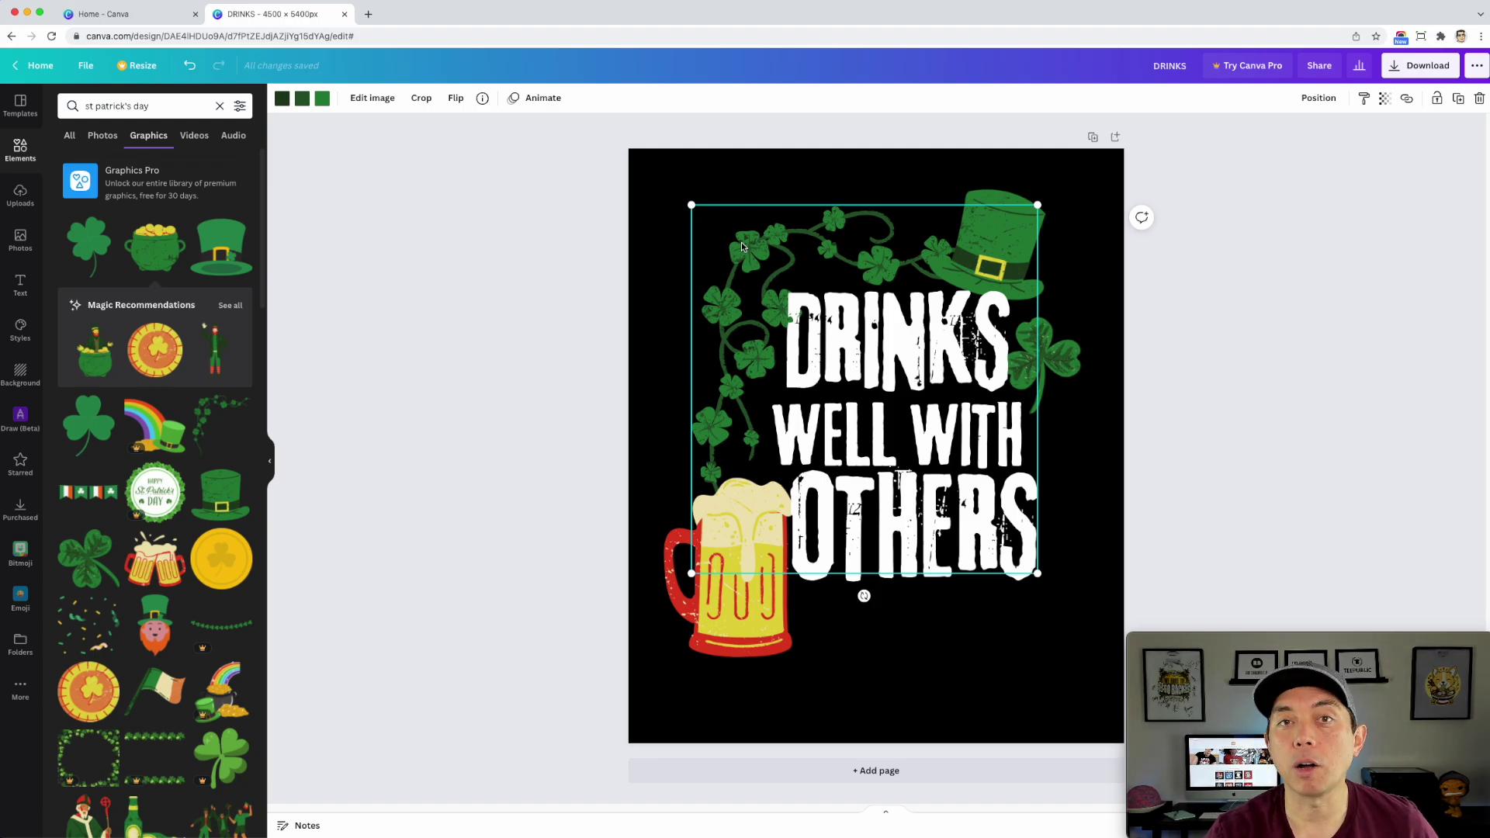
drag(742, 247, 686, 247)
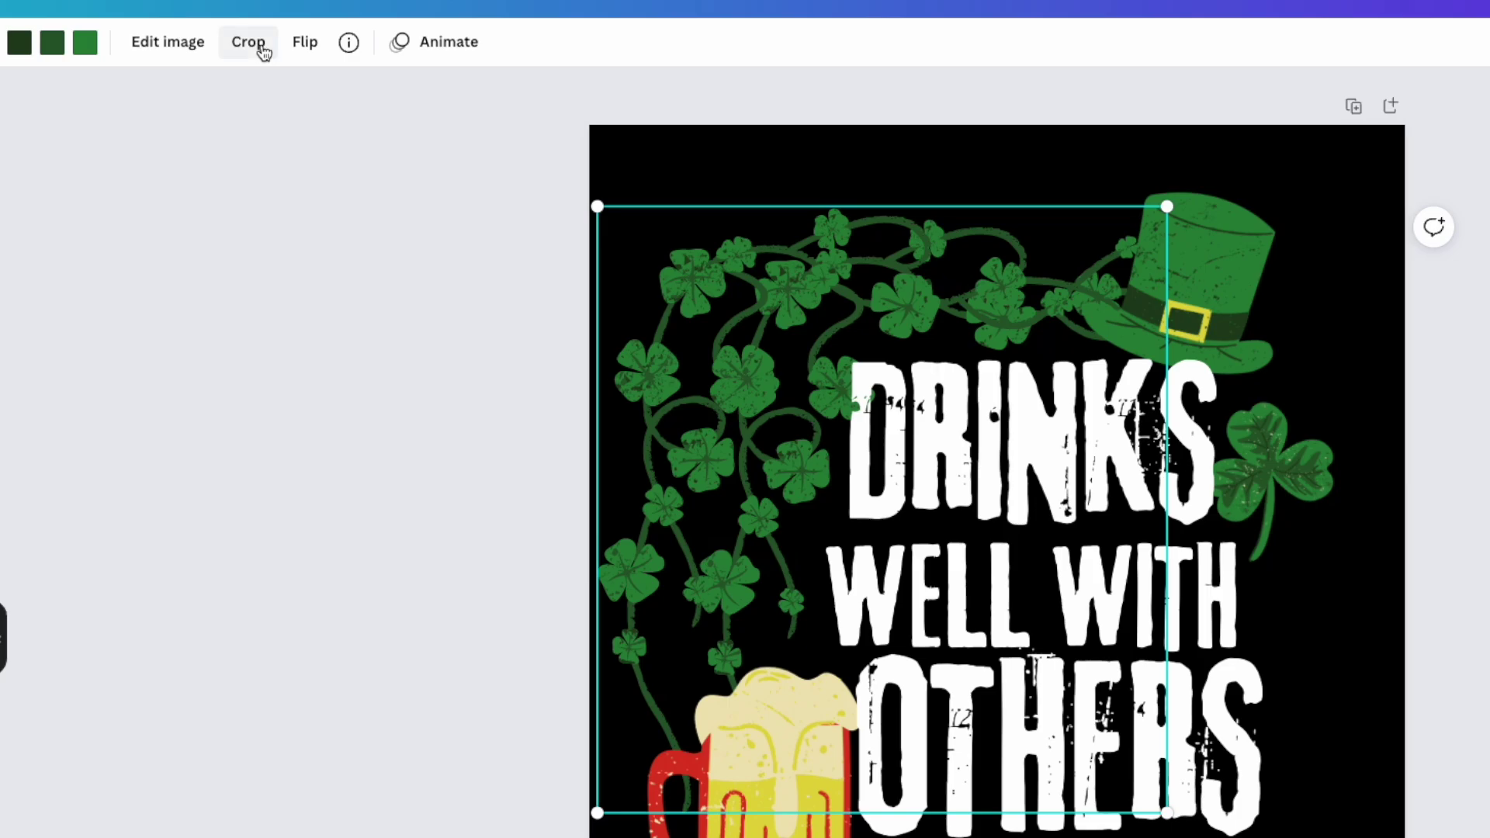
click(262, 50)
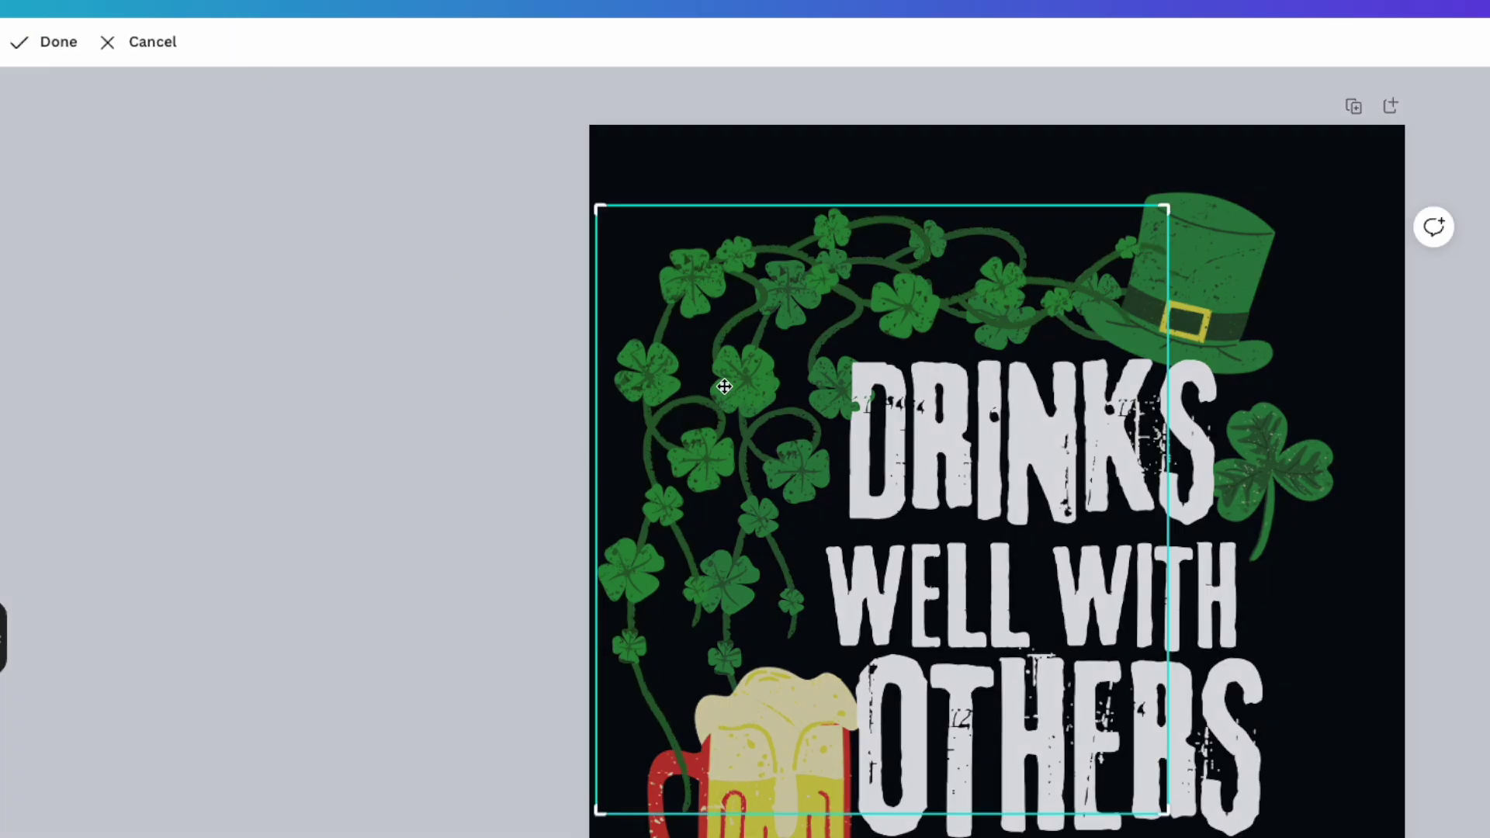
drag(605, 813, 586, 349)
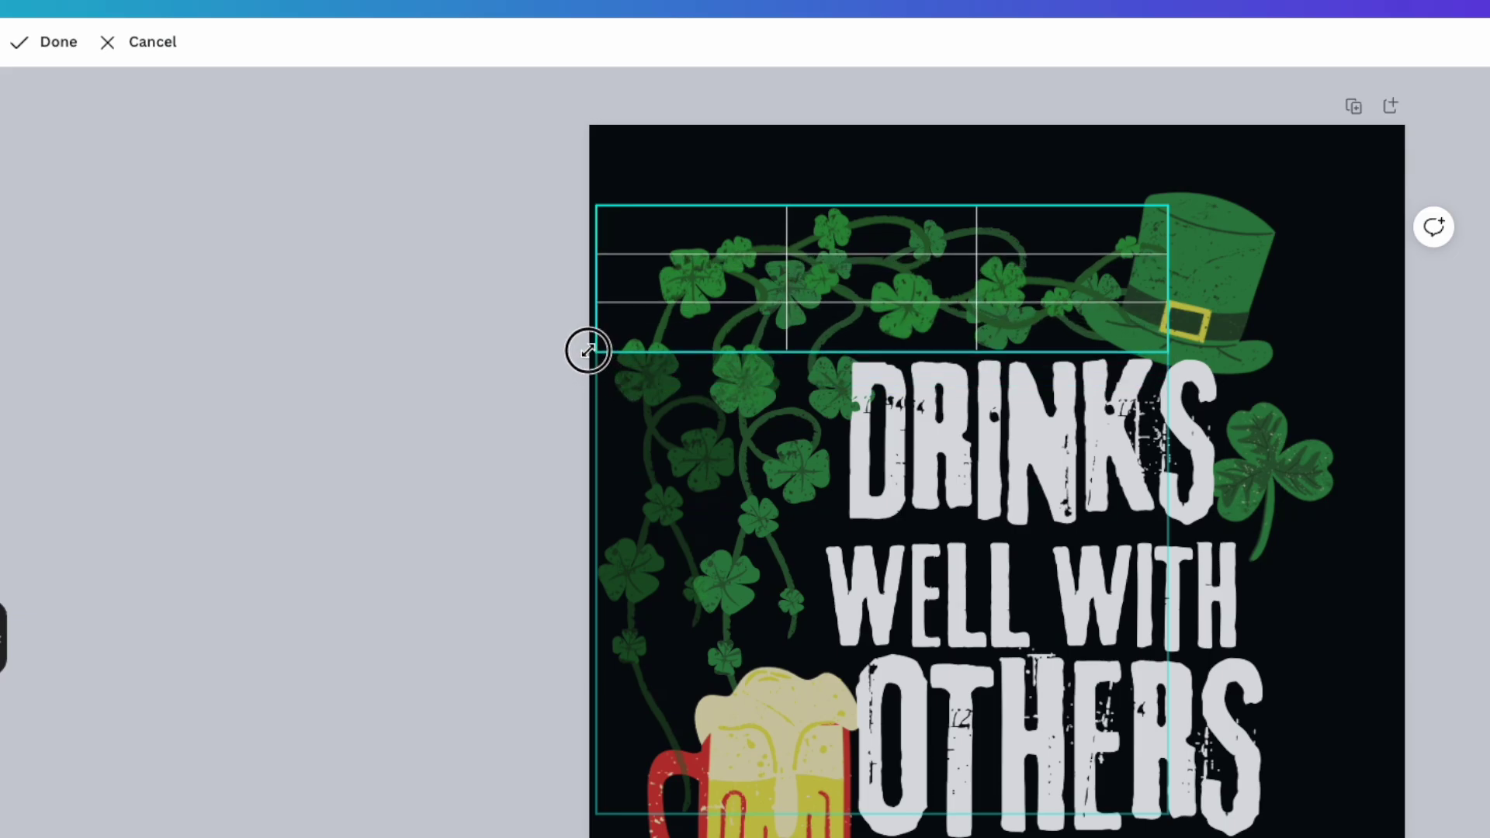
click(695, 150)
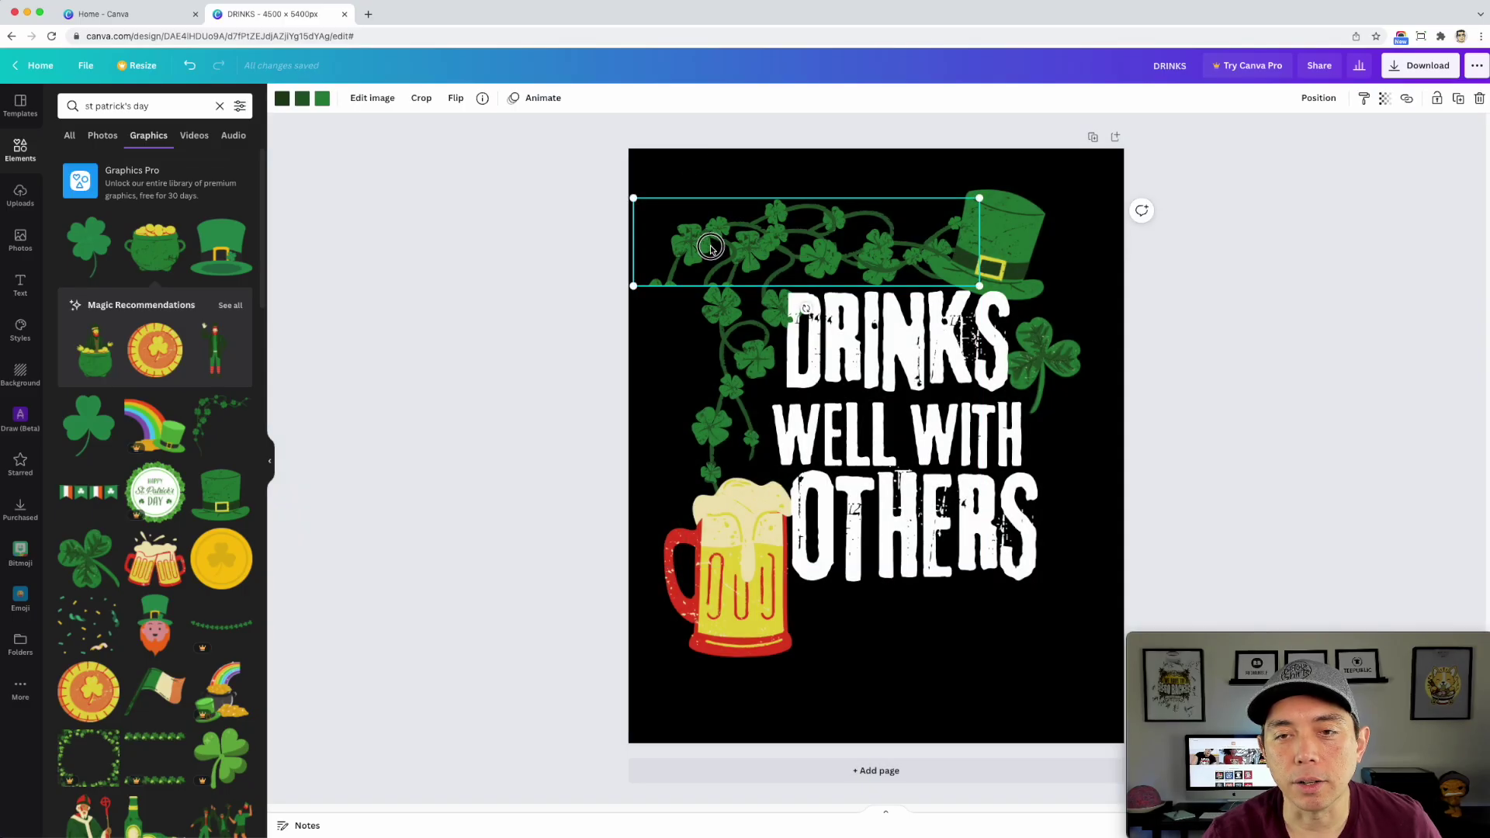
Step: Move the cropped vine copy below OTHERS and rotate it 180 degrees
drag(711, 249, 815, 641)
drag(817, 637, 817, 637)
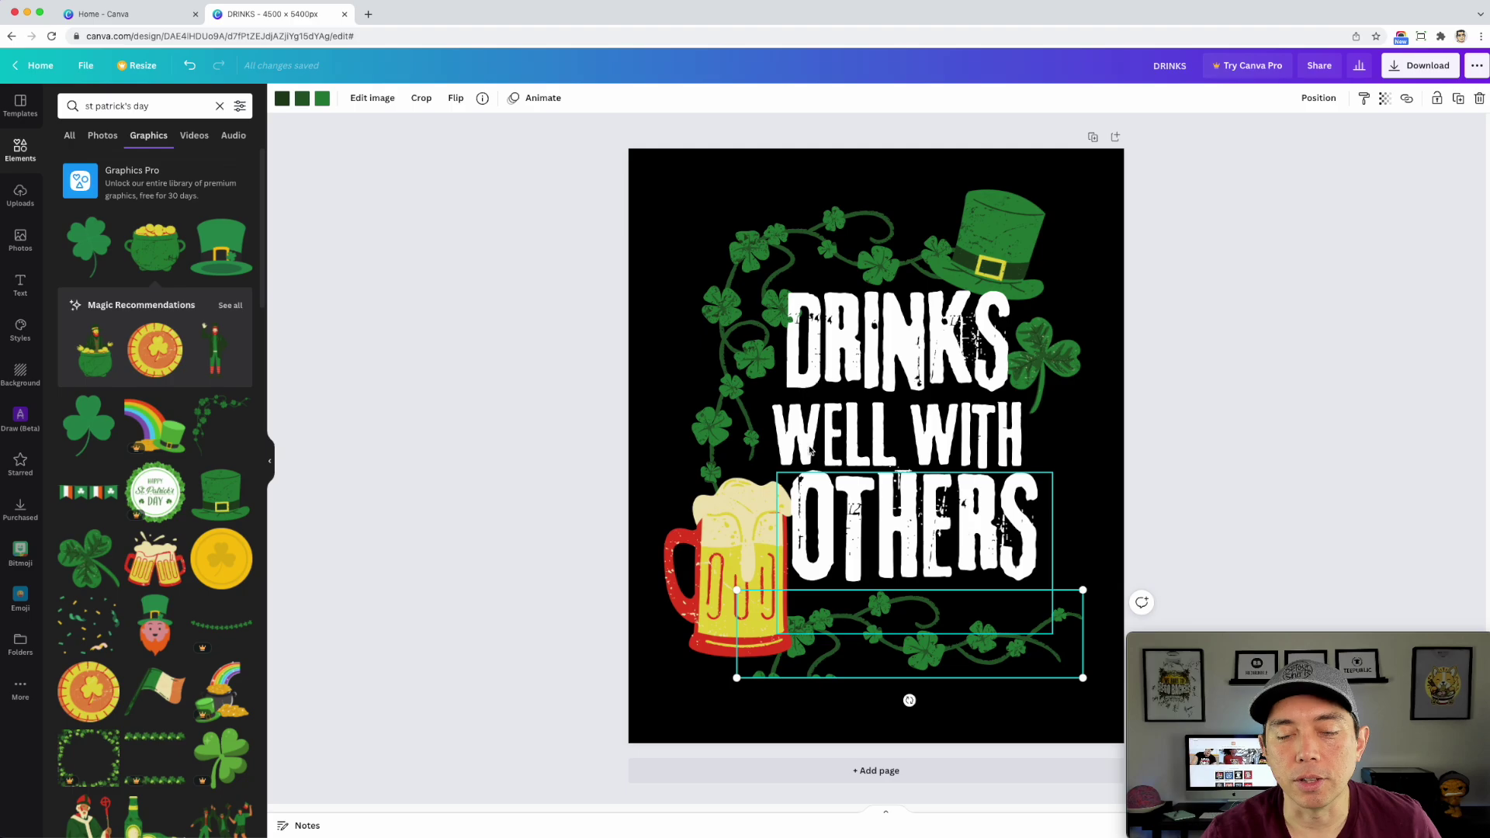
drag(911, 700, 913, 476)
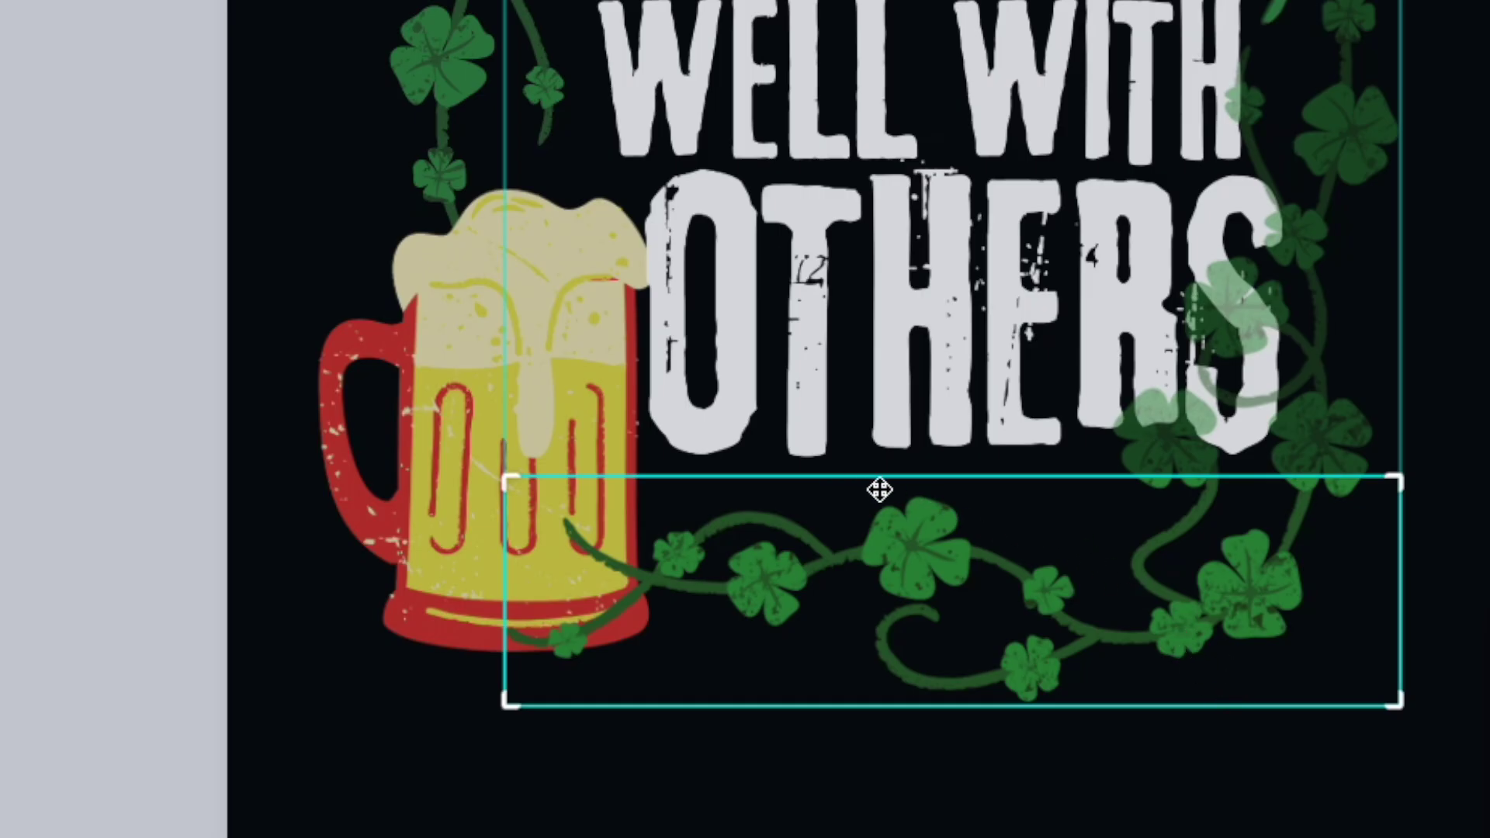
Step: Trim the upper edge of the lower vine's crop, then raise the vine close under OTHERS and shrink it slightly
drag(1396, 484, 1401, 508)
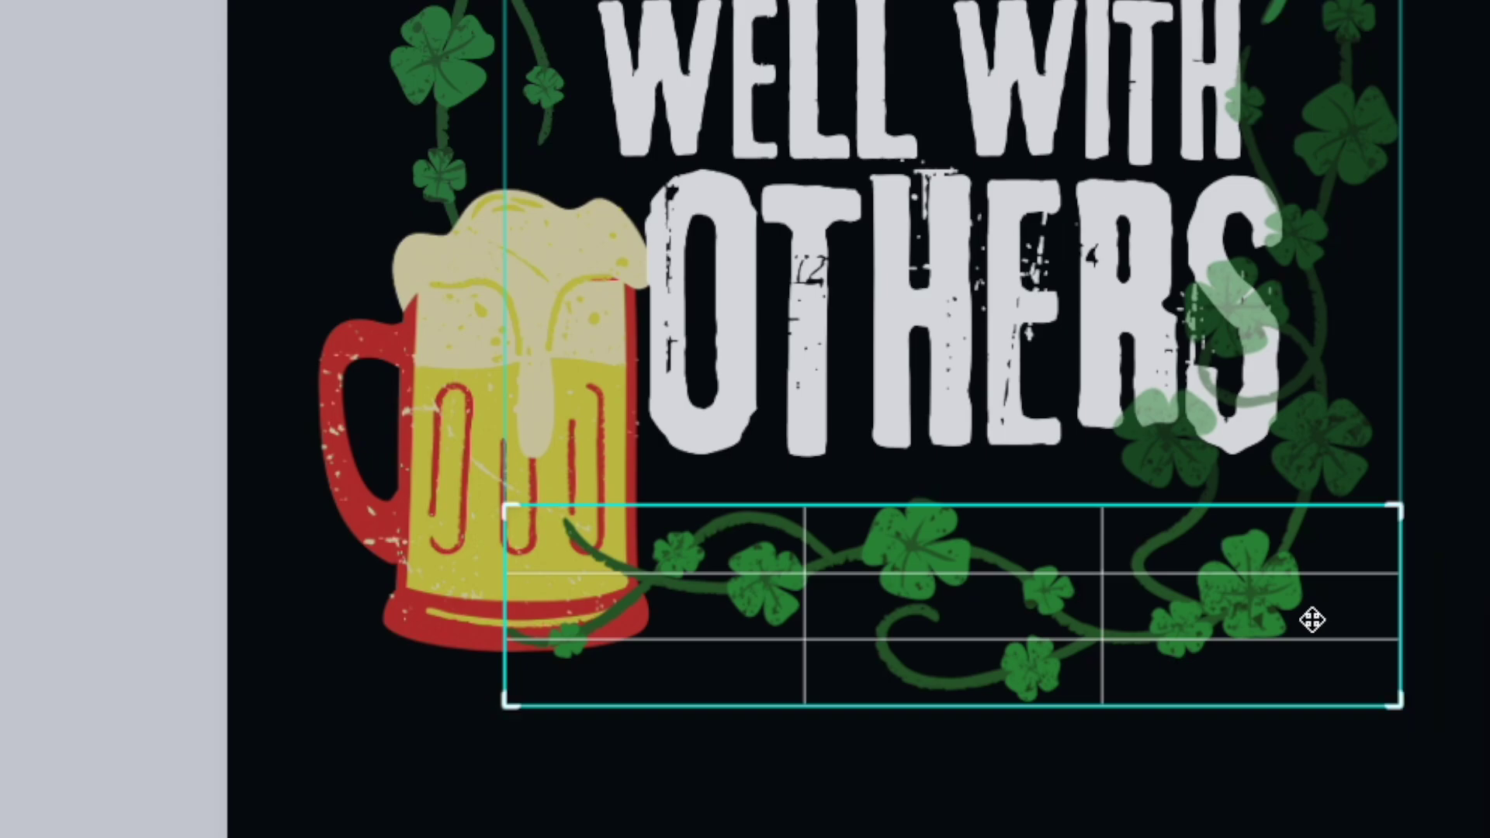
click(1243, 728)
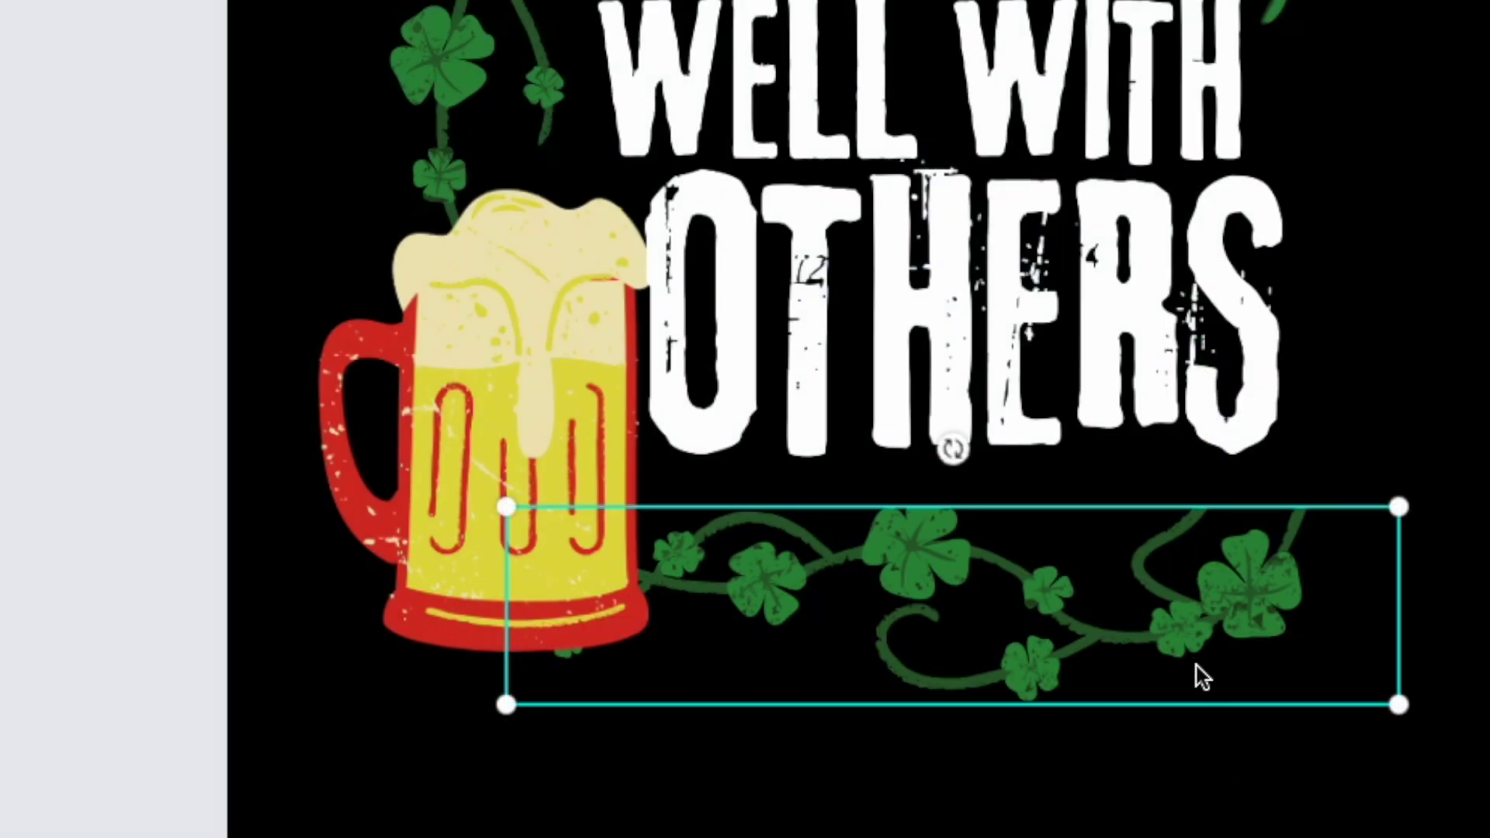
click(1244, 598)
click(1147, 647)
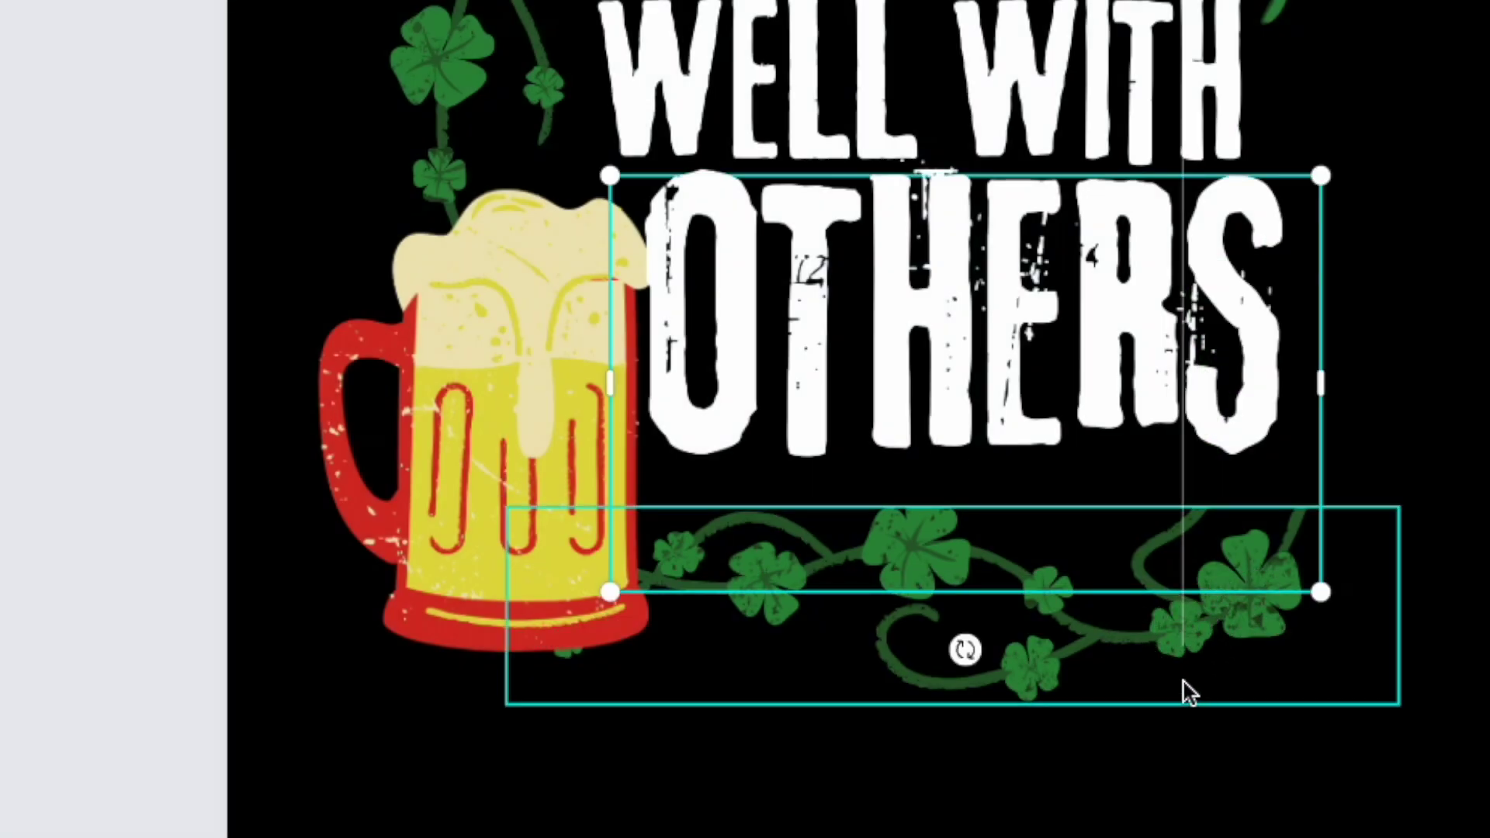
mouse_move(1208, 652)
mouse_down()
mouse_move(1284, 632)
mouse_move(1195, 639)
mouse_up()
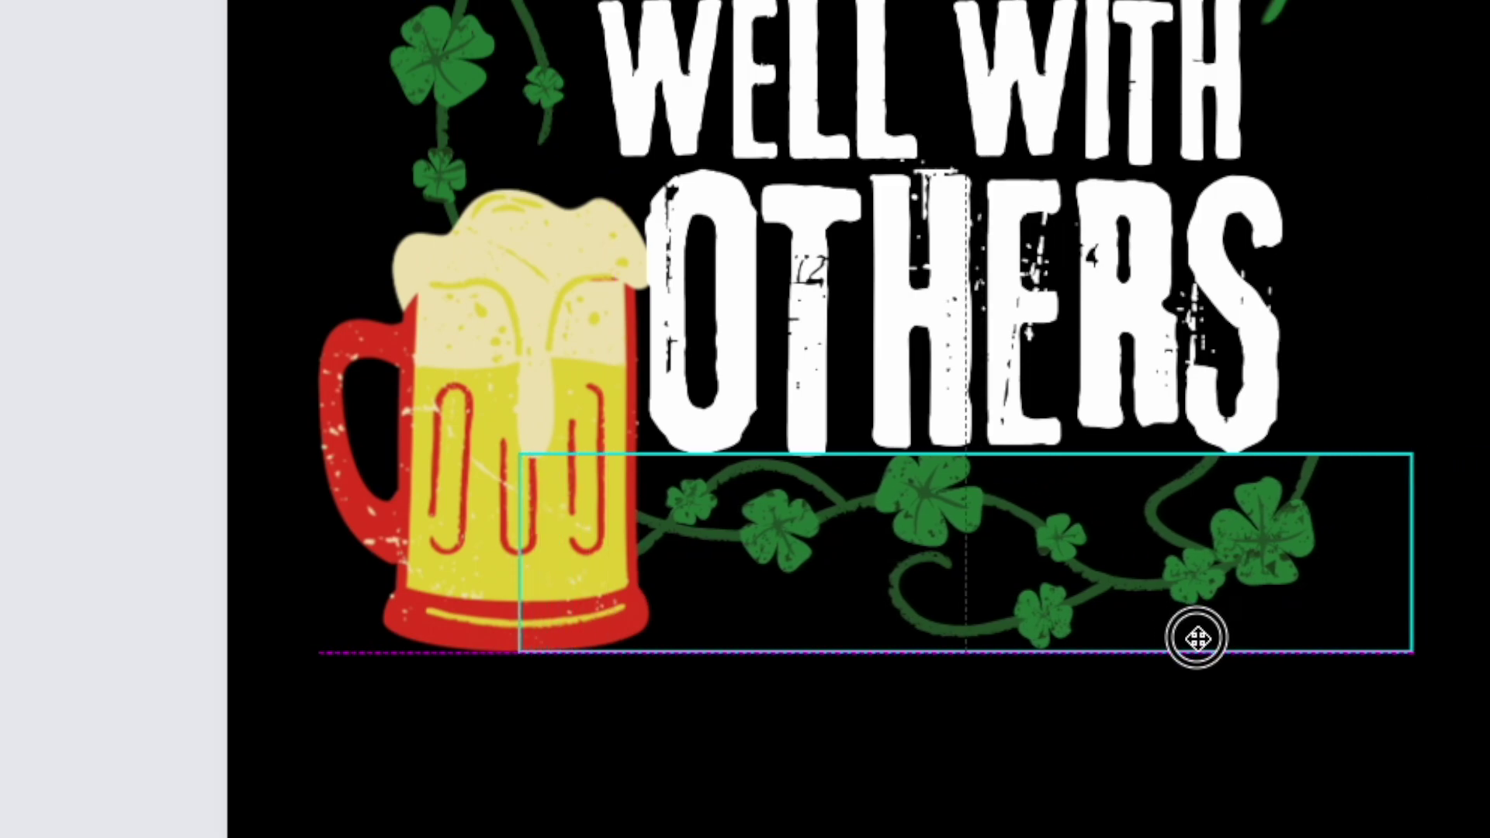
drag(1411, 655, 1364, 639)
Step: Move OTHERS down against the lower vine and enlarge it to about size 969, and nudge WELL WITH slightly left
drag(1242, 562, 1261, 589)
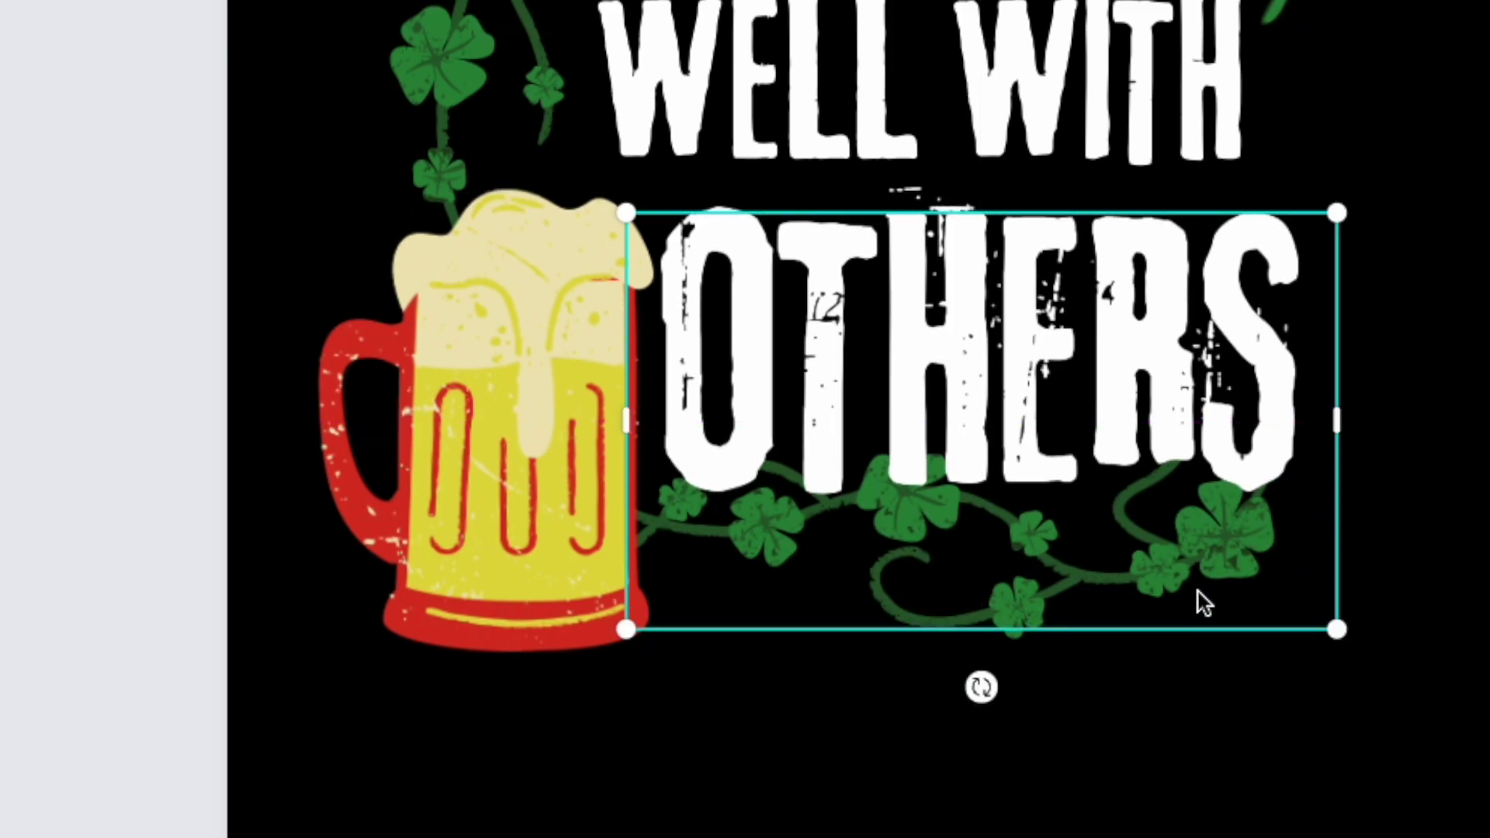
drag(1337, 212, 1369, 157)
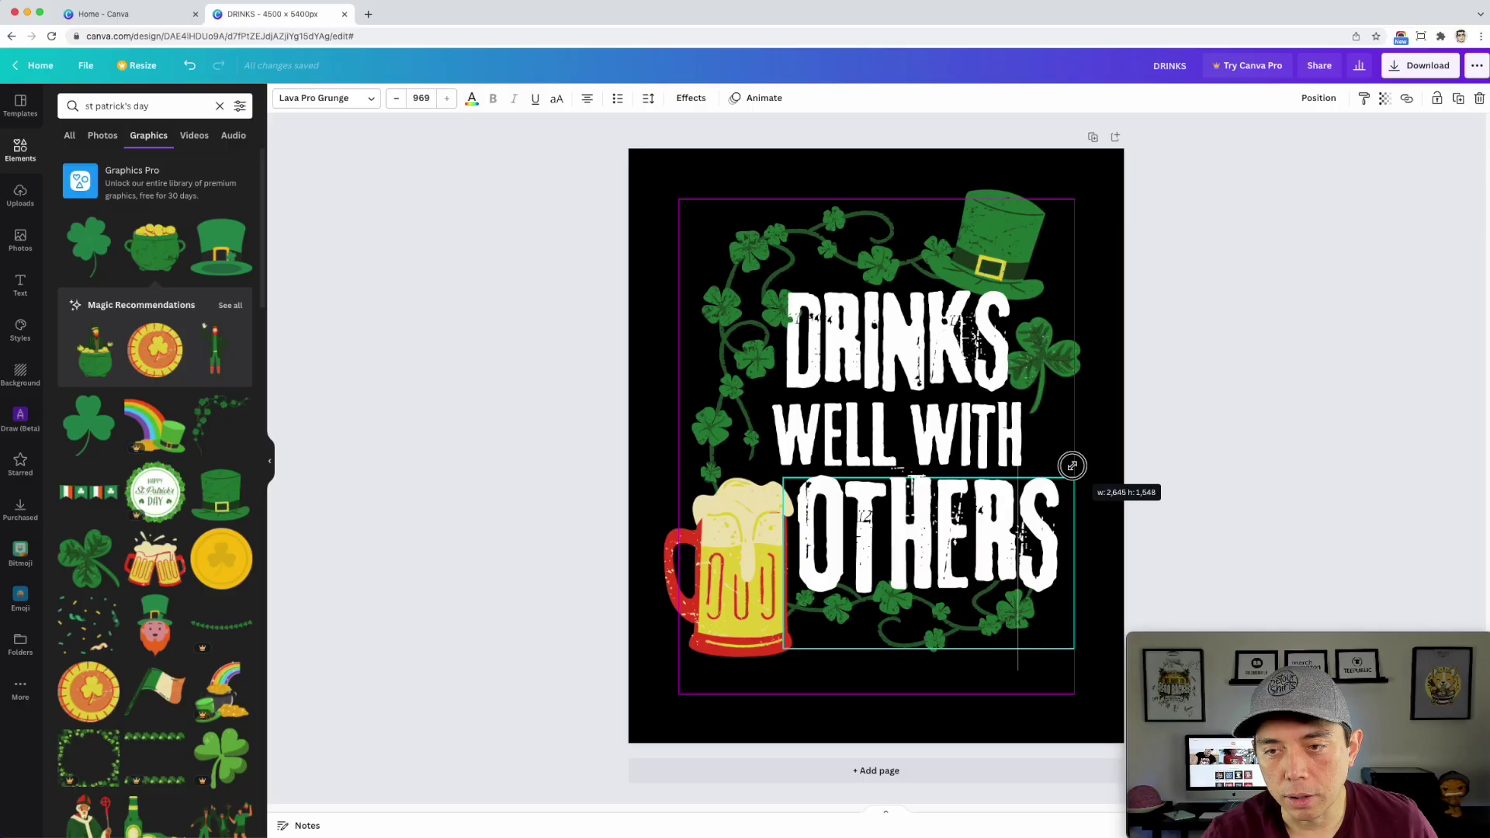
drag(1072, 465, 1072, 466)
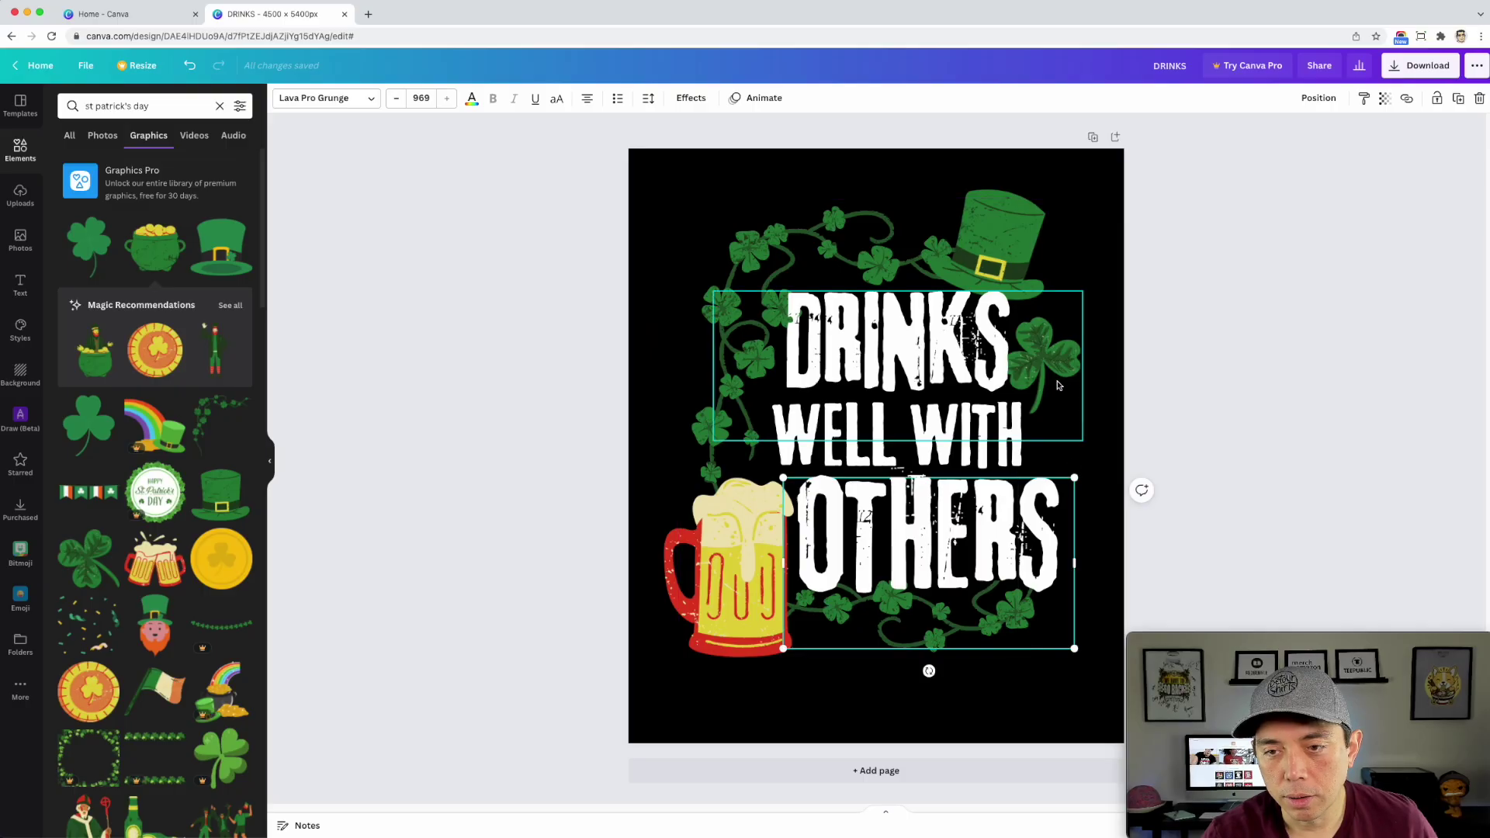
click(1141, 412)
drag(910, 428, 911, 427)
Step: Shrink DRINKS to about size 704 to free the shamrock beside it, and enlarge and reposition the shamrock slightly
click(1039, 344)
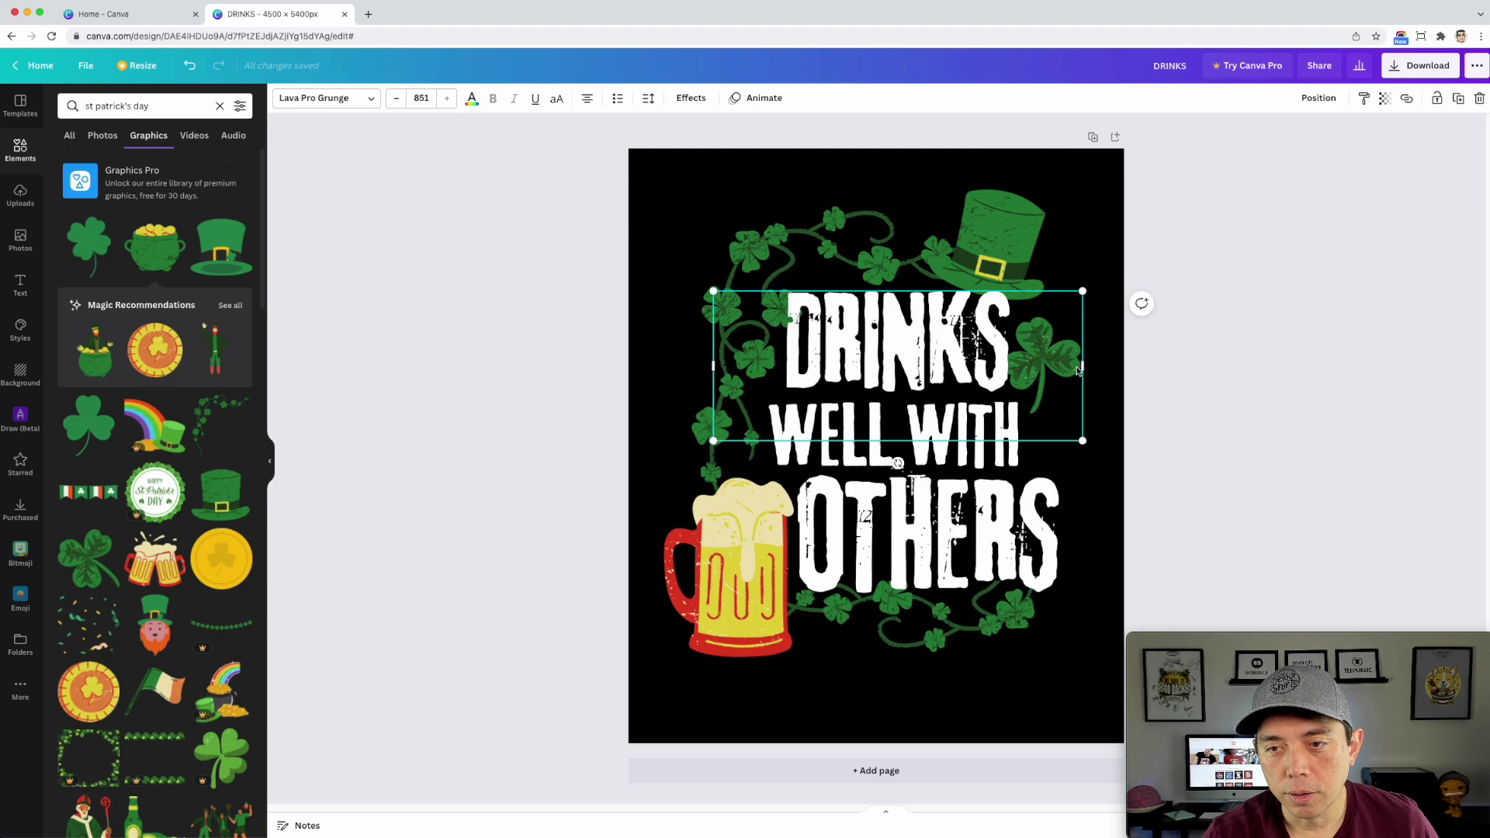
drag(1083, 438, 1019, 416)
drag(1075, 364, 1087, 343)
drag(1059, 402, 1053, 427)
drag(1076, 368, 1058, 365)
Step: Enlarge the DRINKS text to about size 856 and position it between the hat and WELL WITH
click(1006, 360)
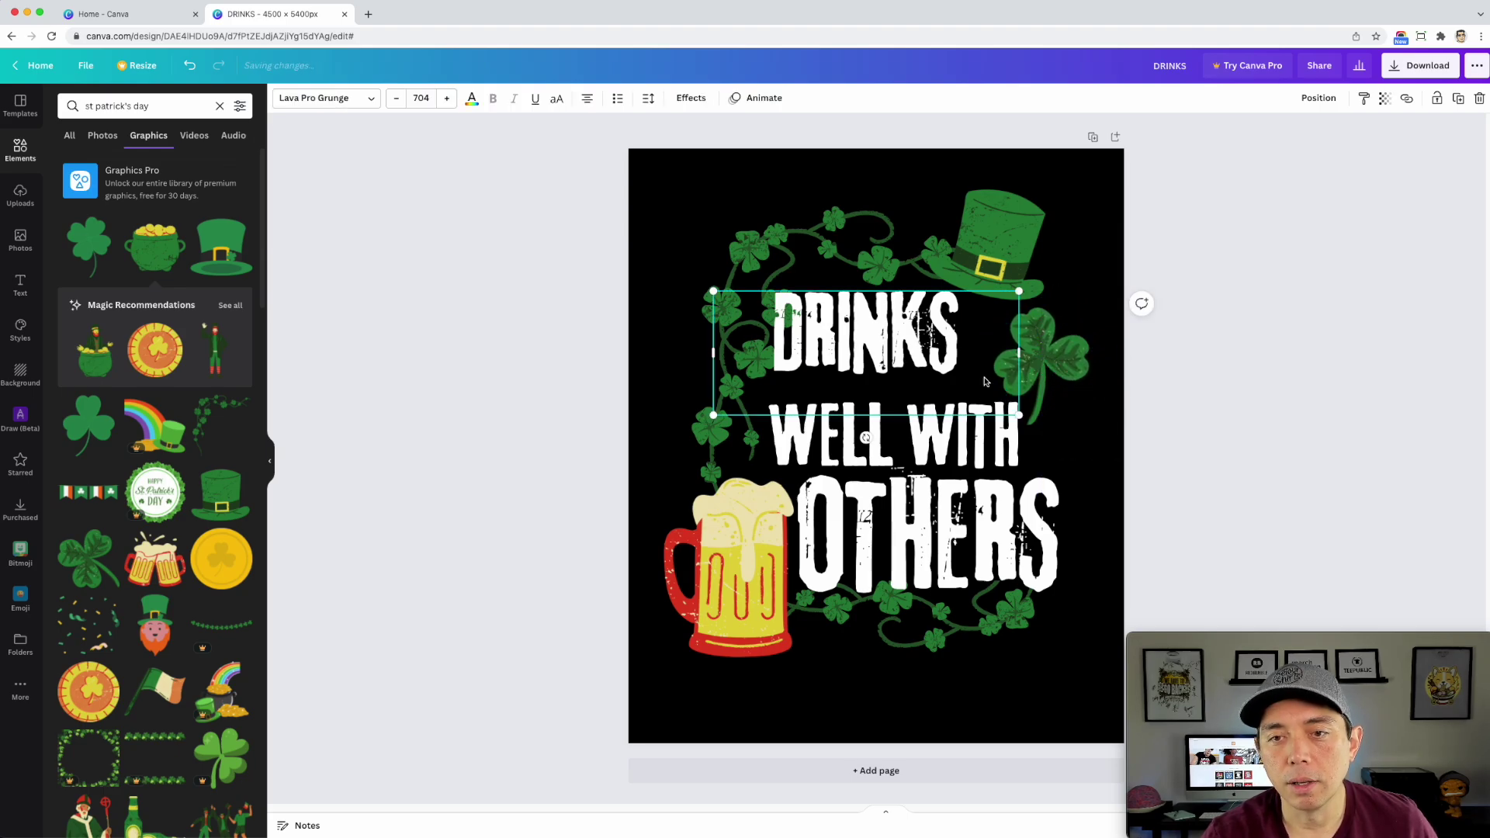
drag(1019, 416, 1078, 455)
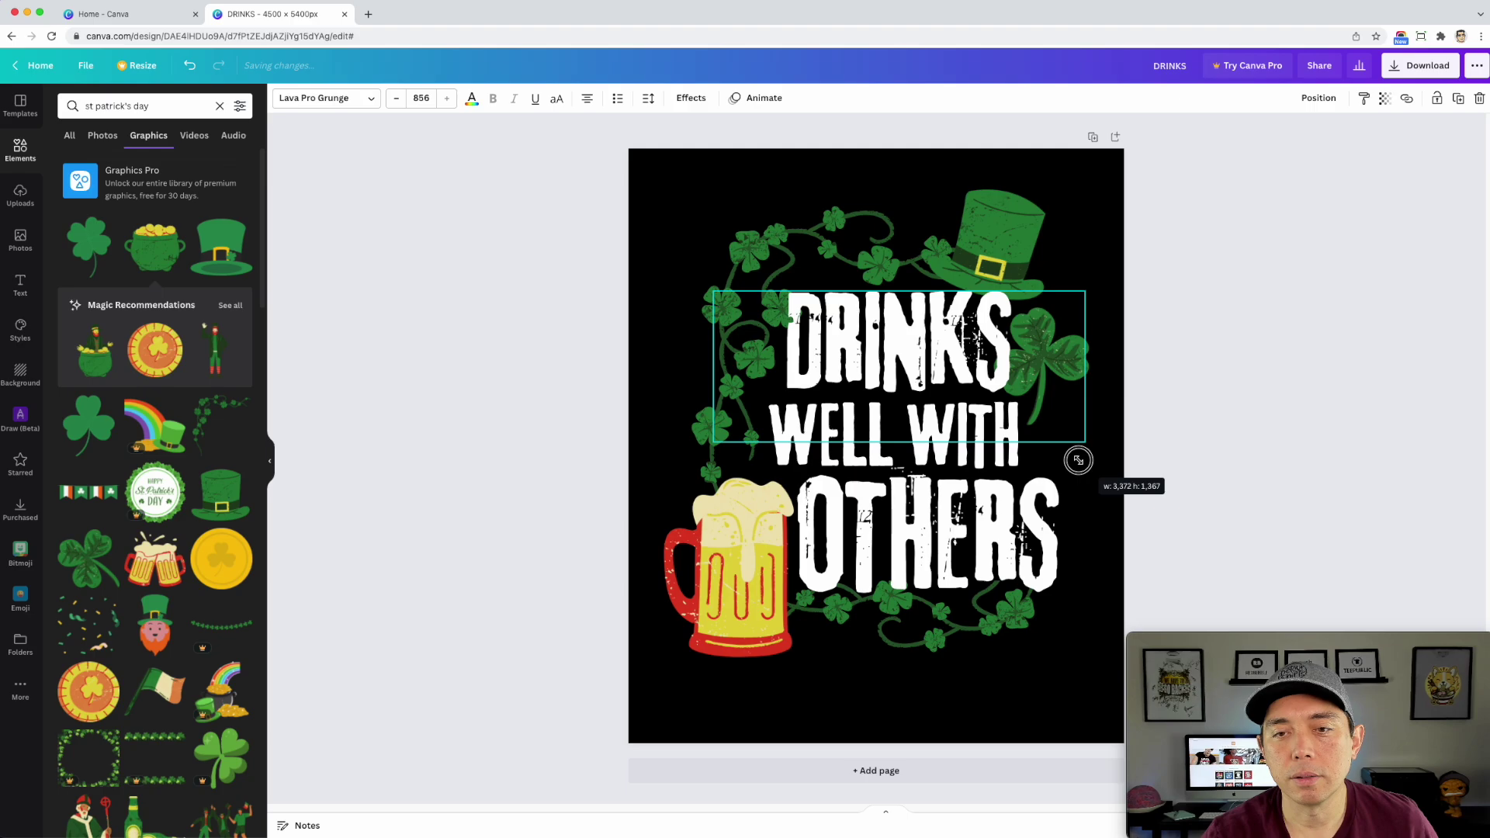
drag(954, 330, 959, 339)
Step: Shrink the beer mug slightly and fit it between the left vine's end and OTHERS
click(726, 627)
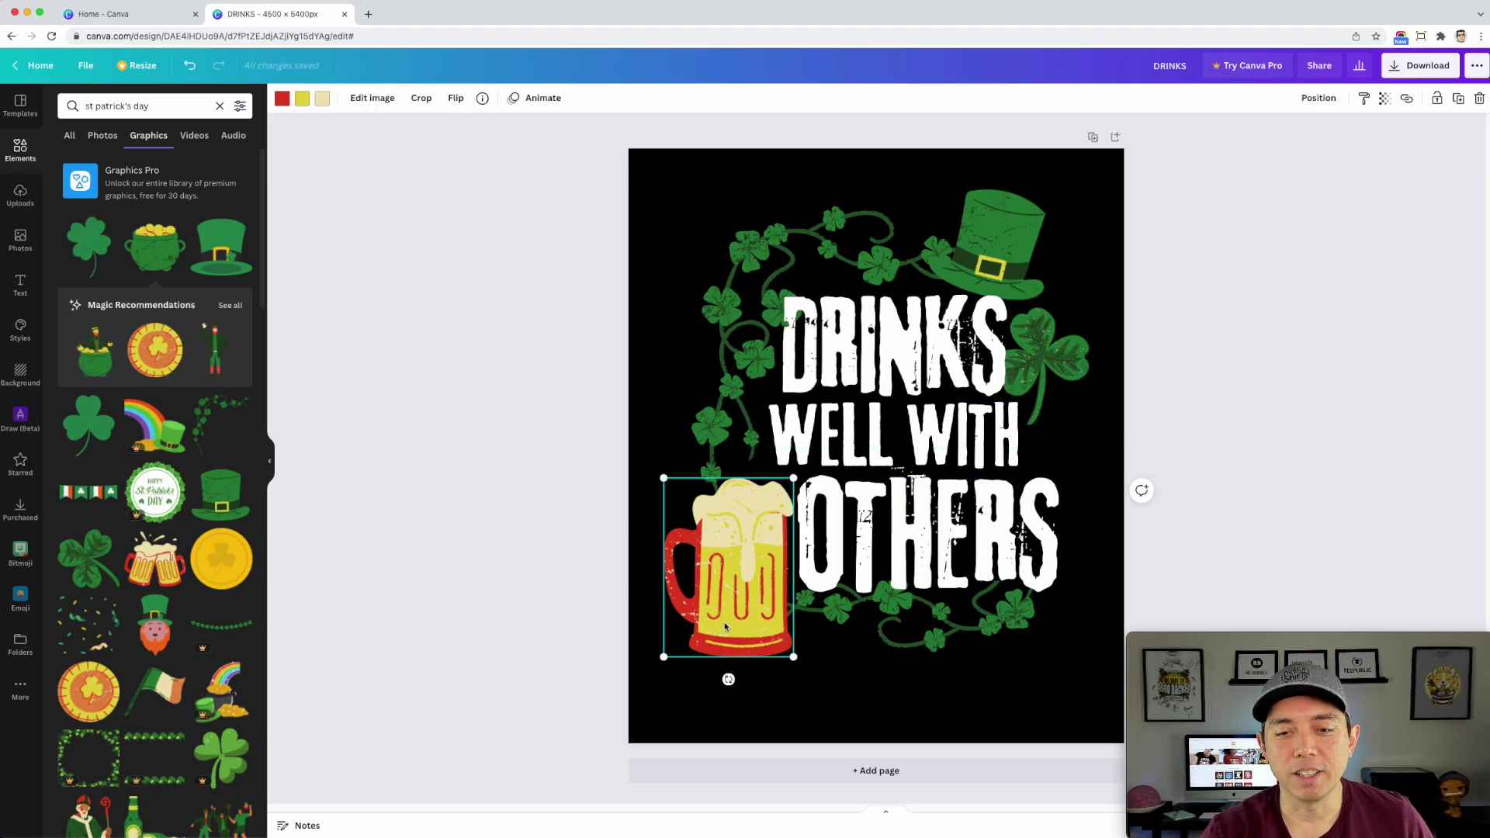
drag(666, 659, 713, 599)
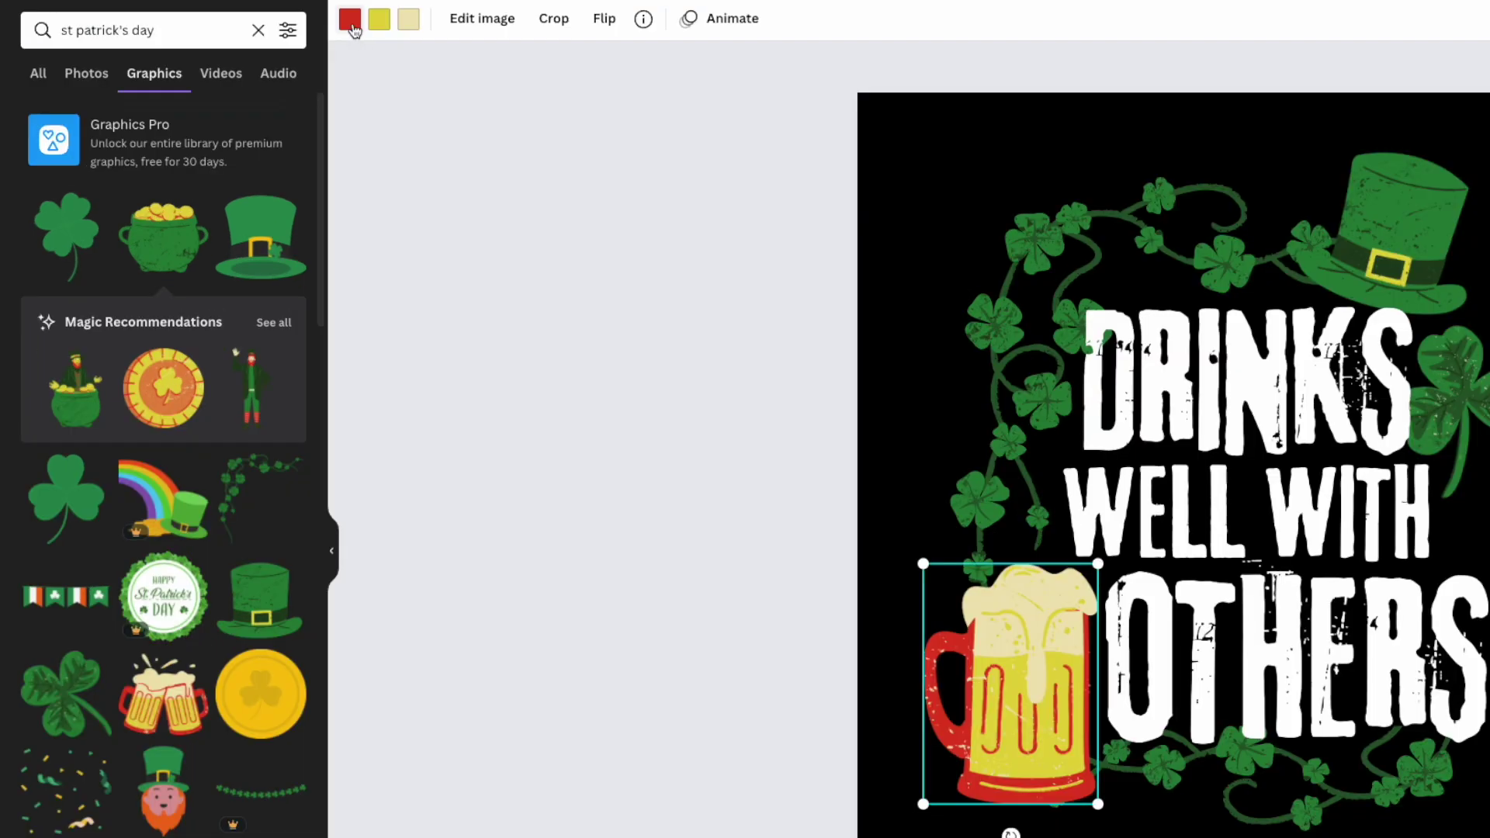
Step: Try the dark green and the lighter document green on the beer mug's red parts, and undo the recolouring
click(282, 98)
click(194, 124)
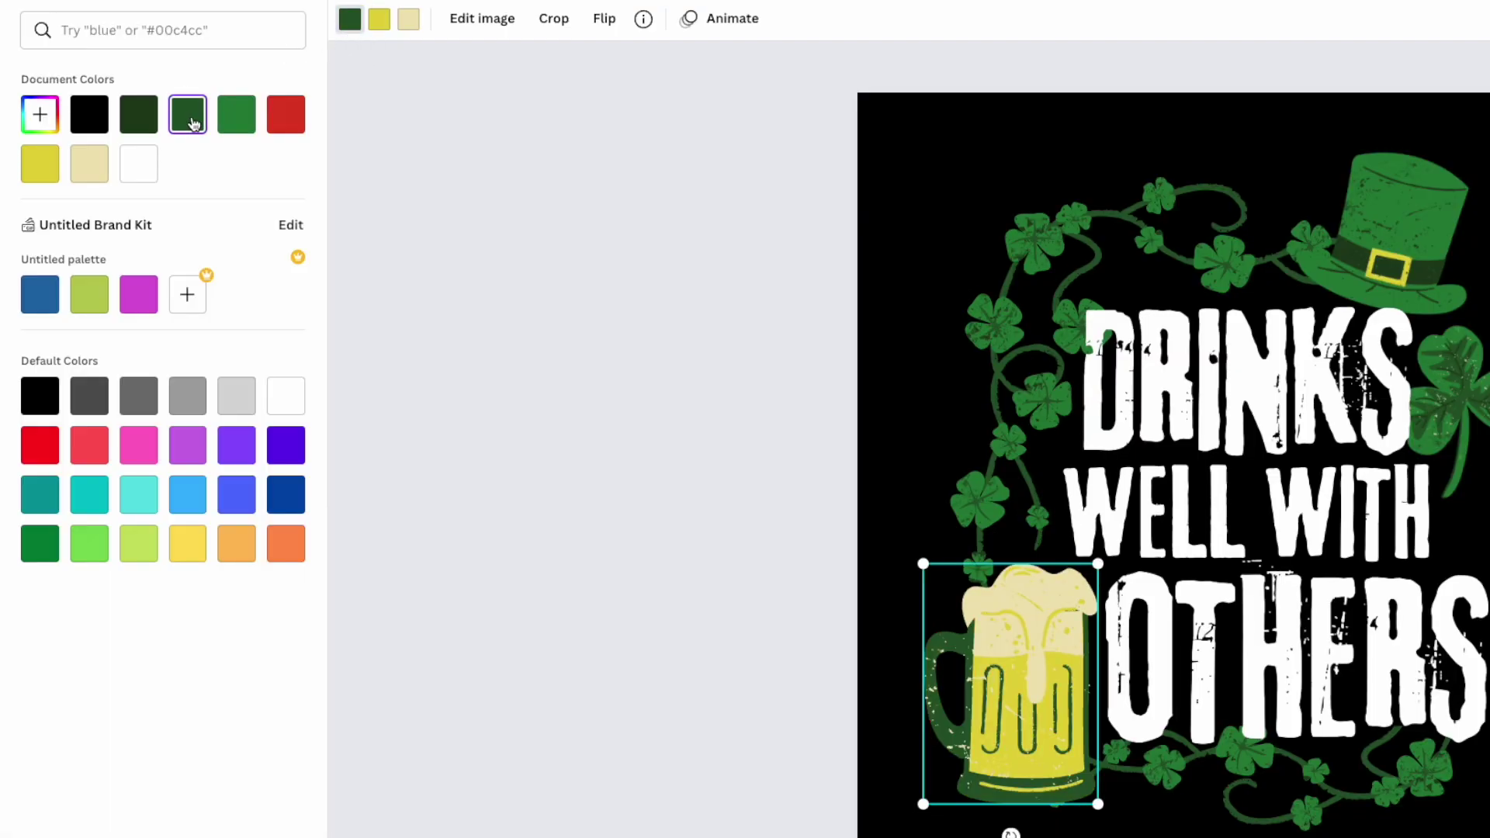
click(237, 118)
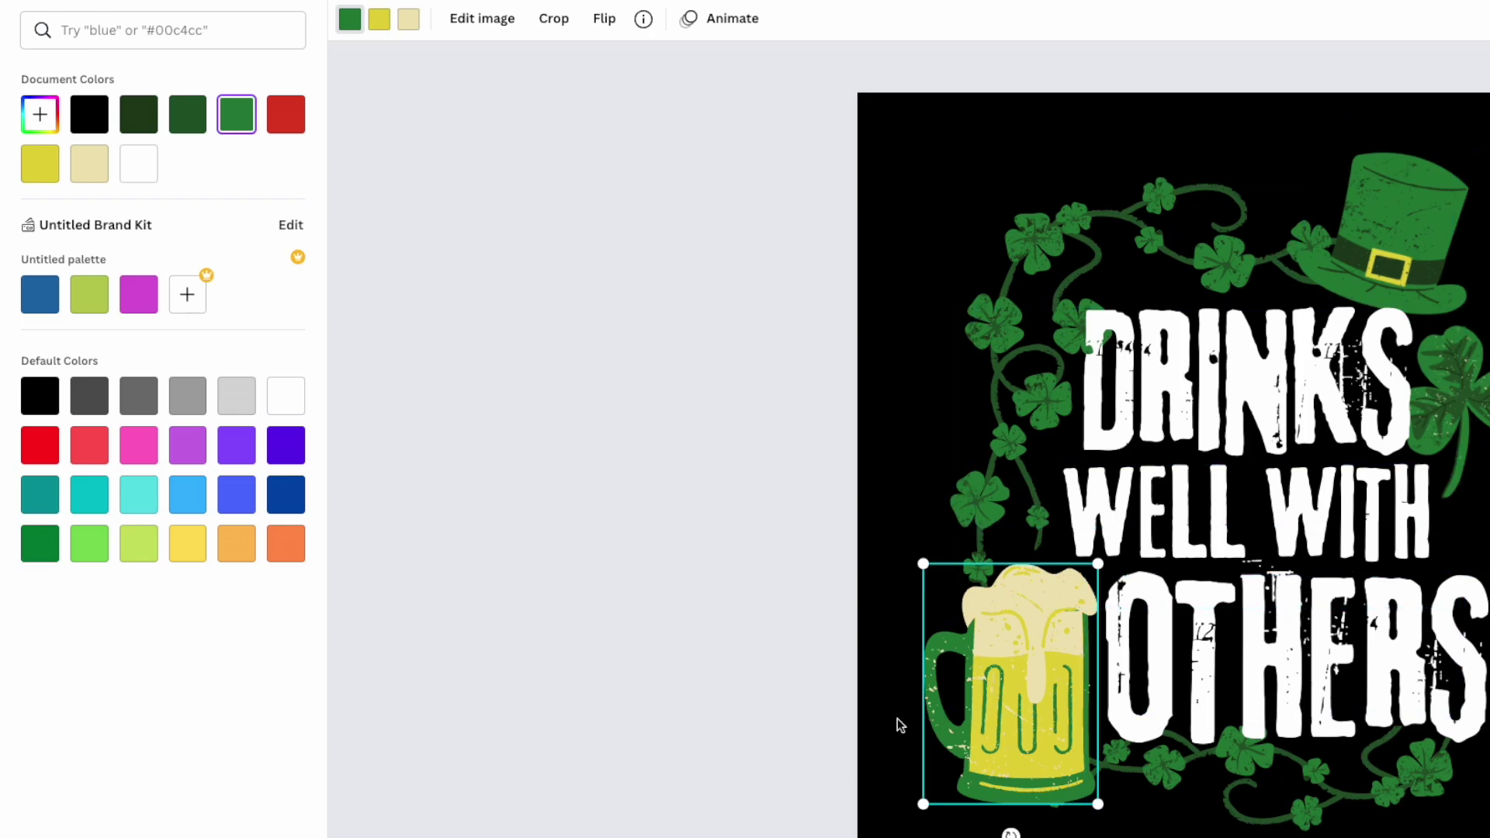
key(Escape)
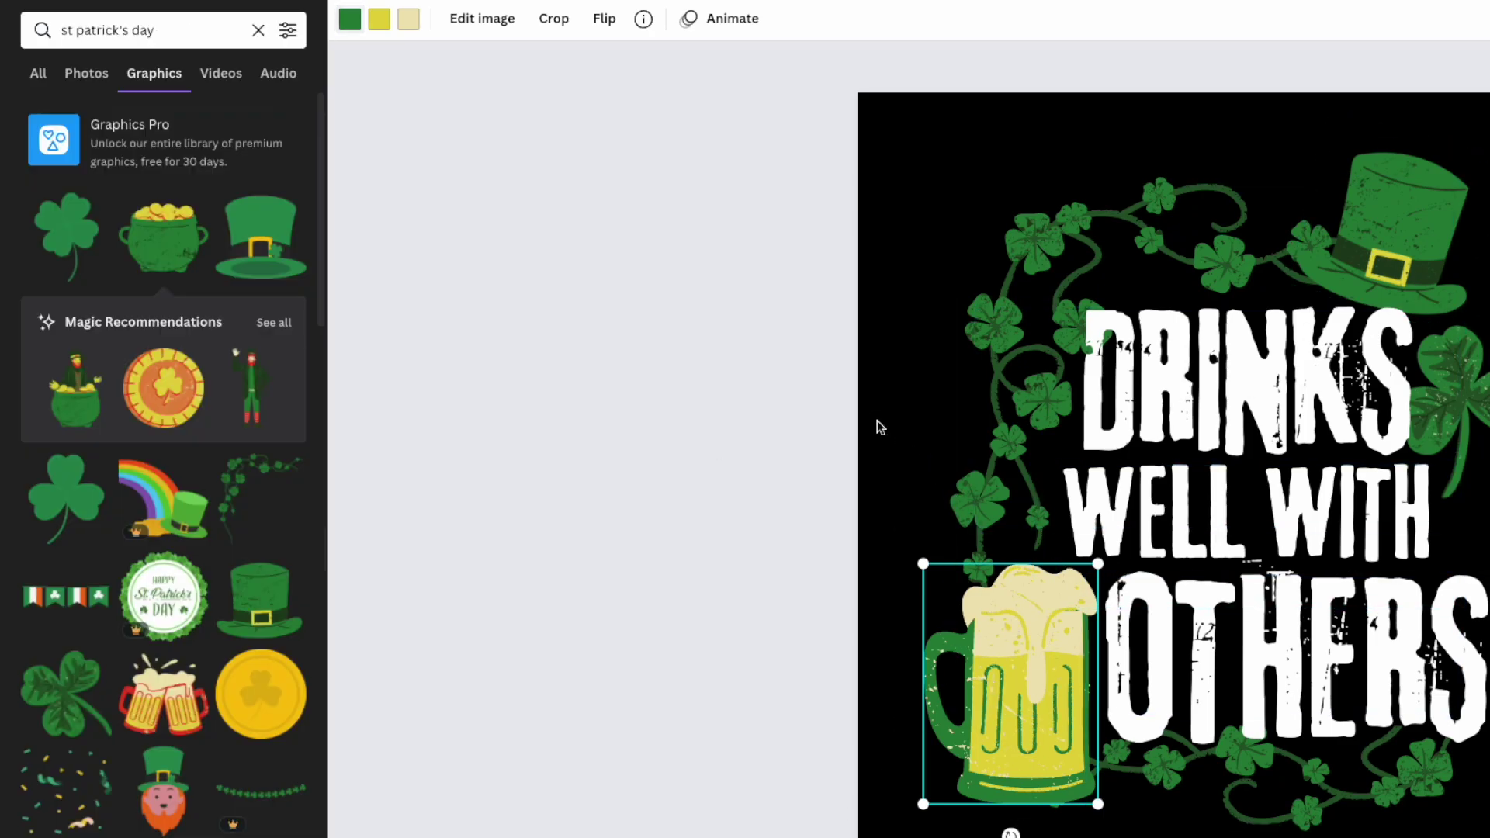
click(910, 394)
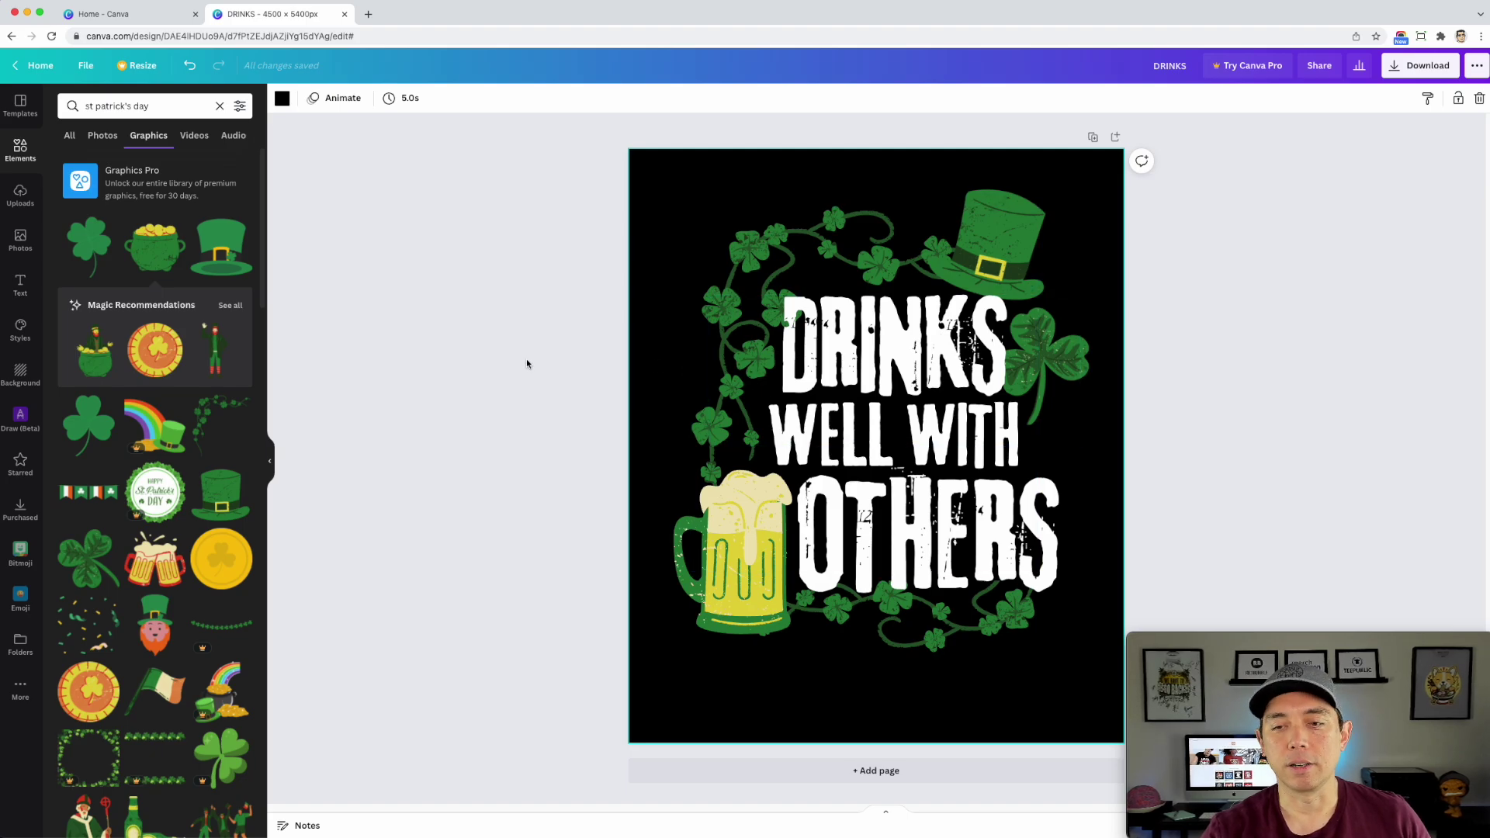
key(super+z)
key(super+z)
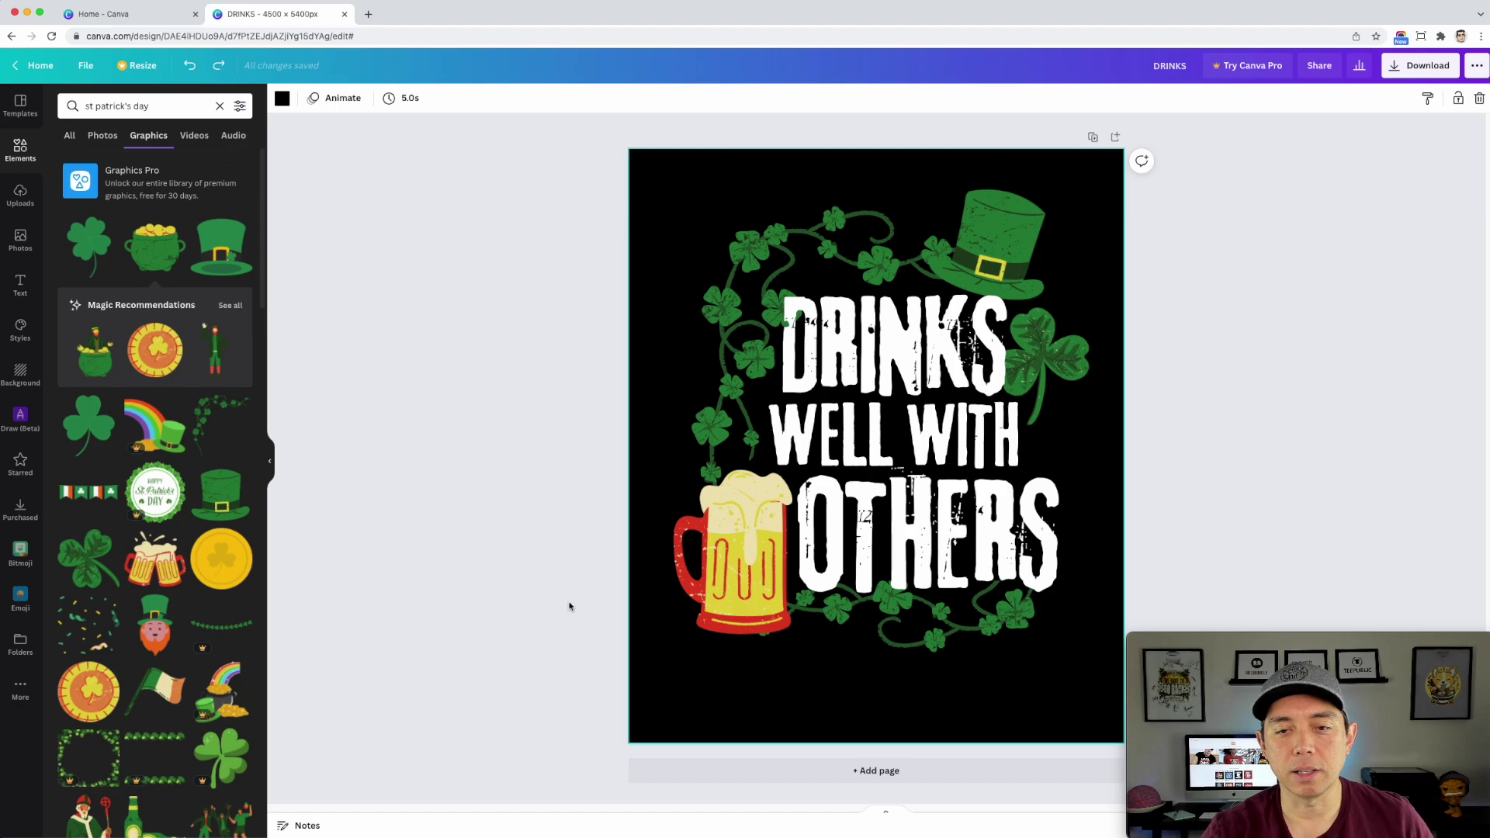
Step: Nudge the hat slightly down and right, closer to DRINKS, and fine-tune the upper clover vine's position
drag(1038, 234, 1030, 246)
drag(838, 233, 834, 238)
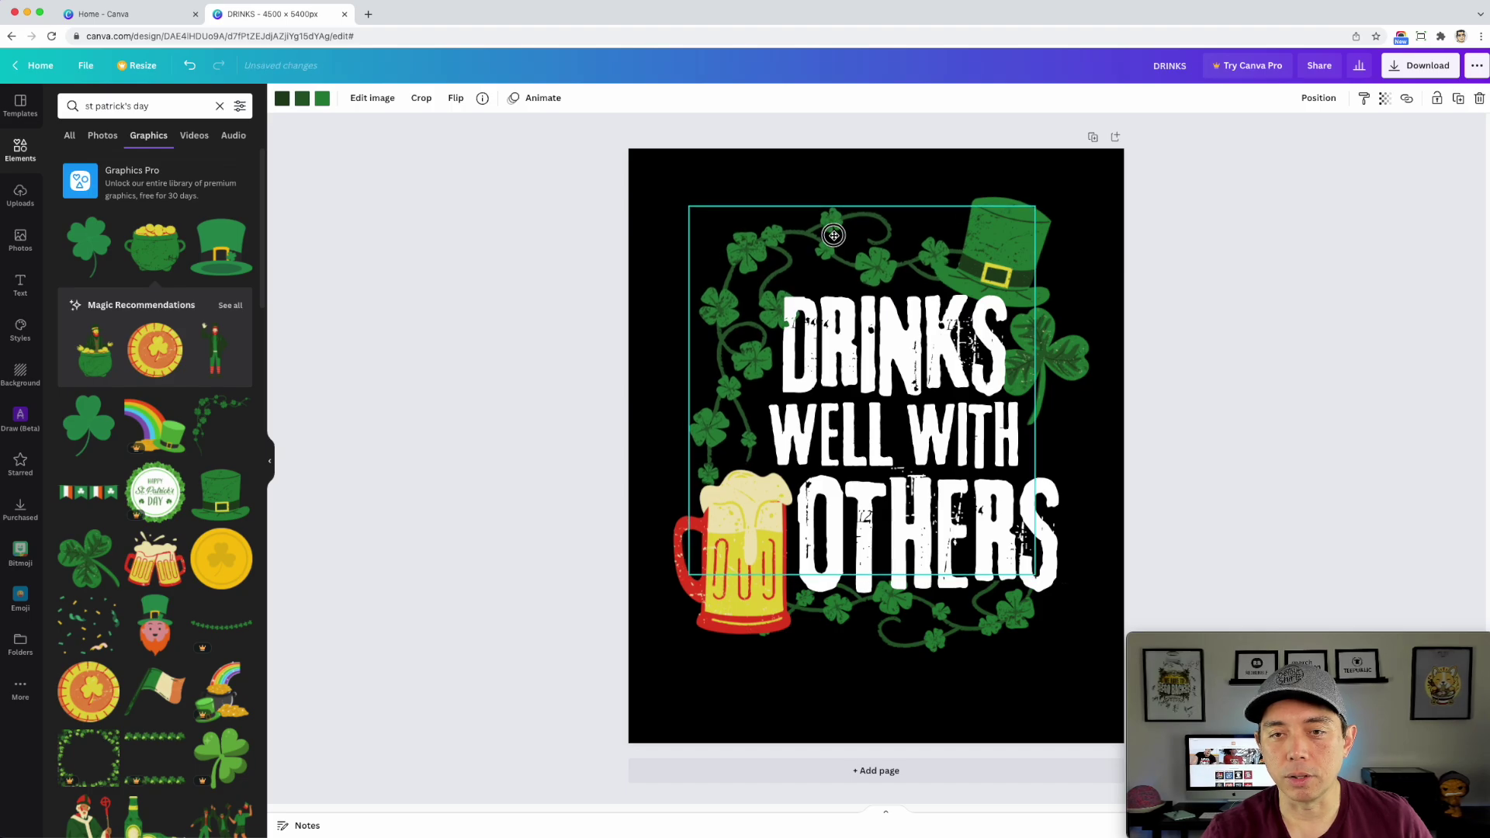
click(1070, 375)
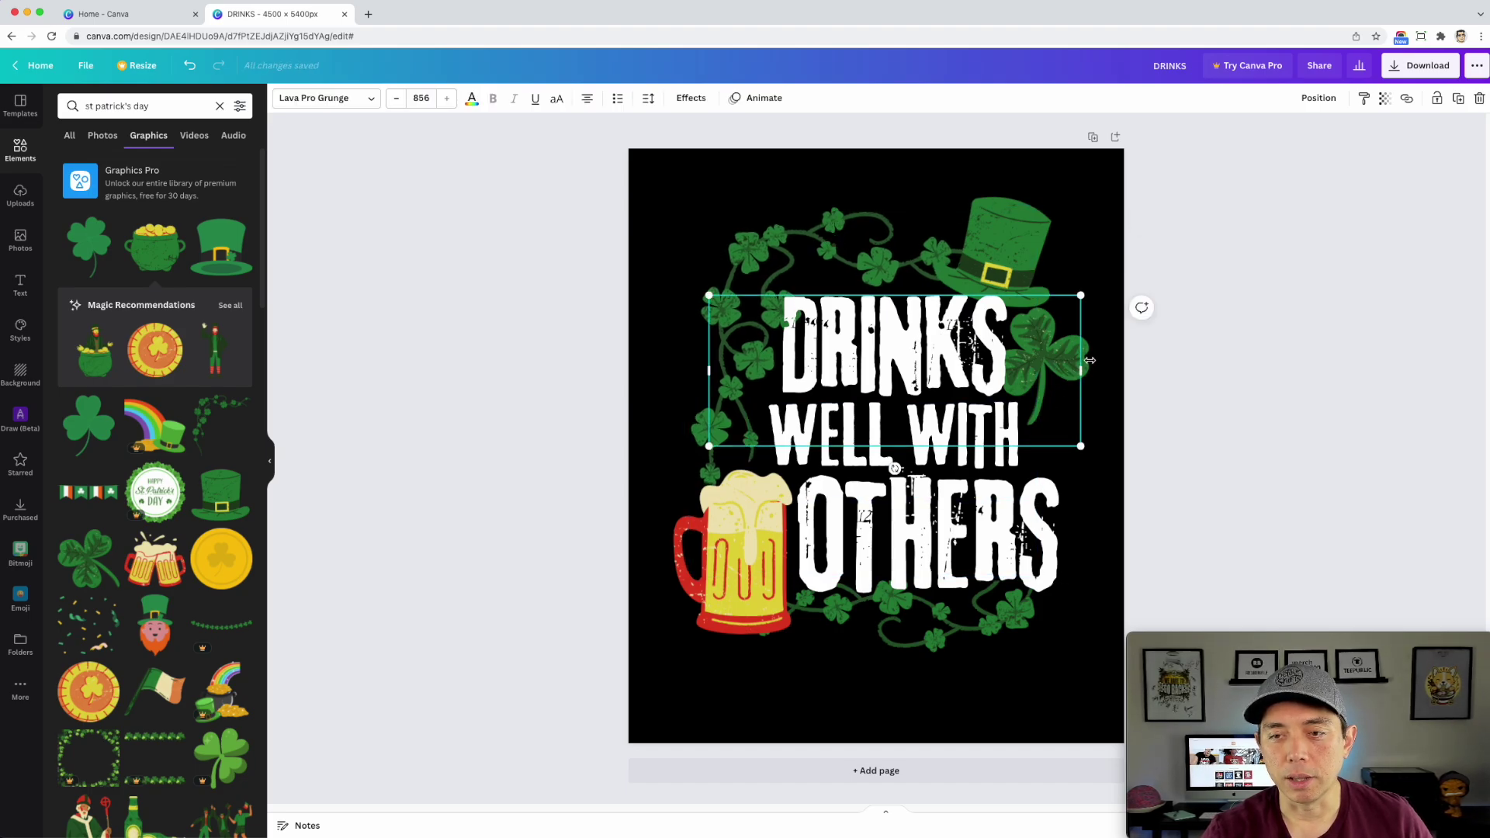
click(994, 124)
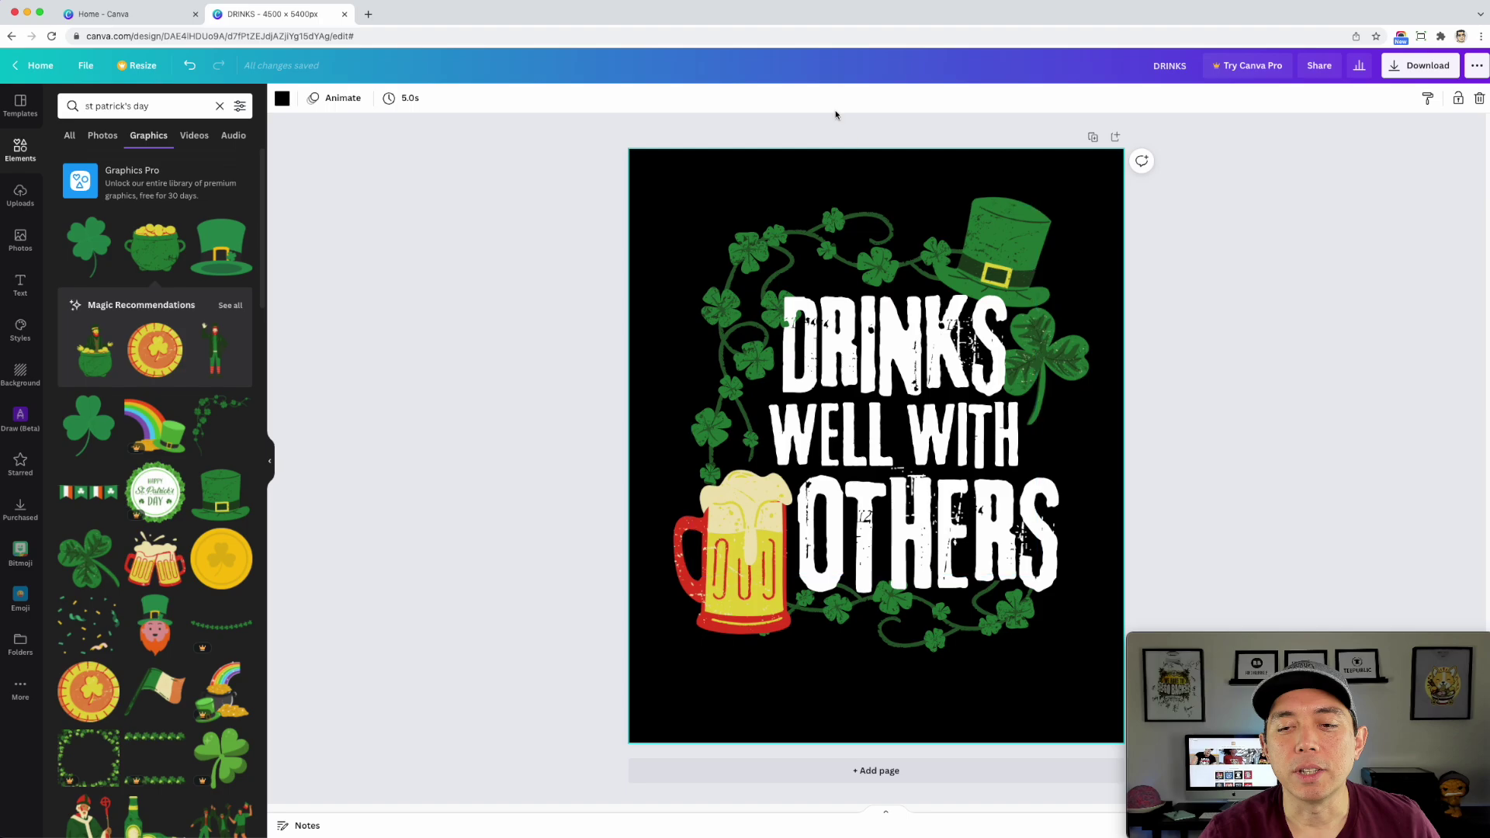
Step: Download the finished design as a PNG at 4500 × 5400 px
click(1407, 69)
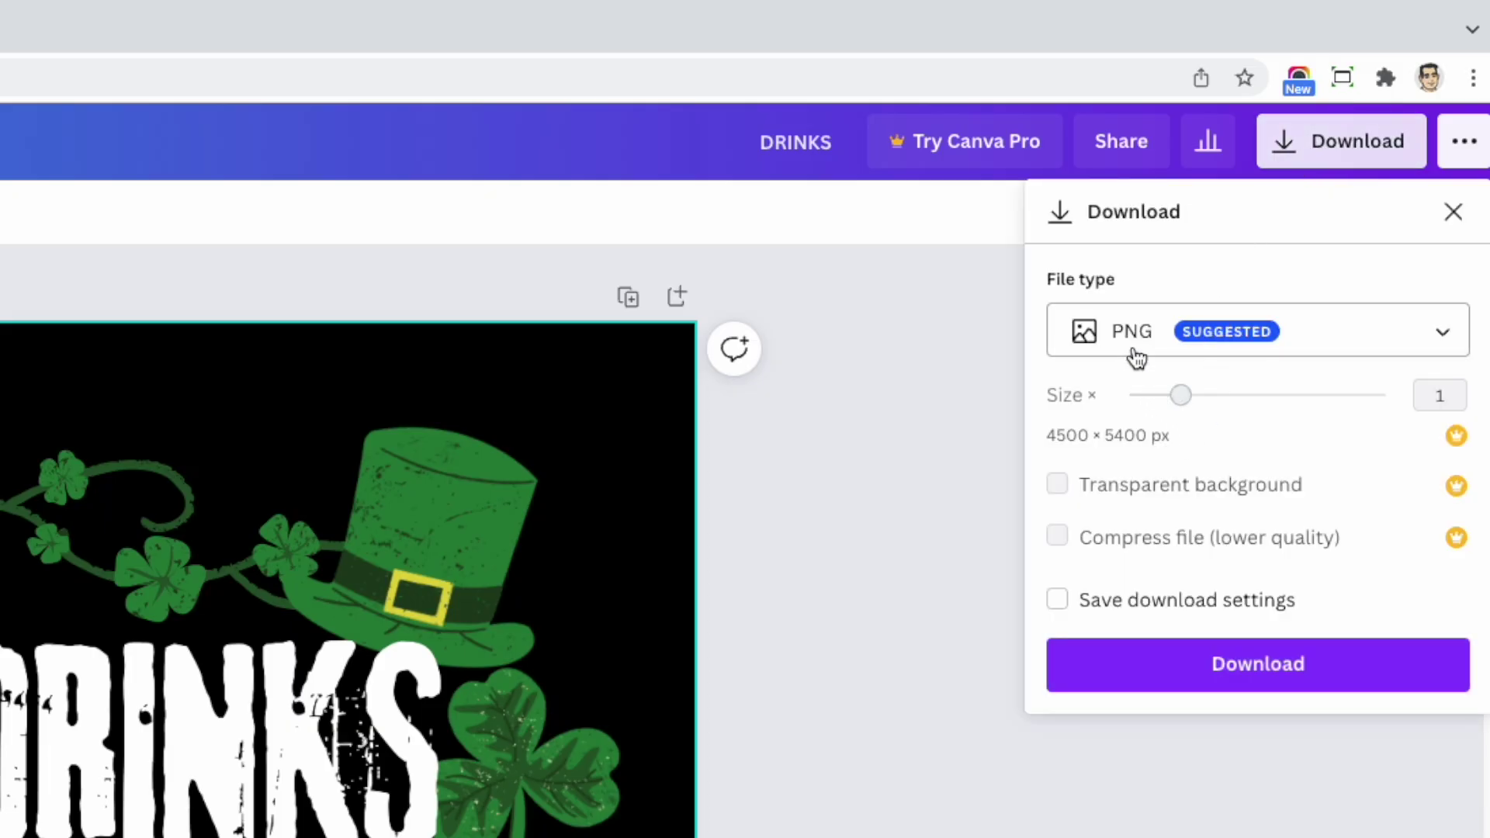
click(1196, 670)
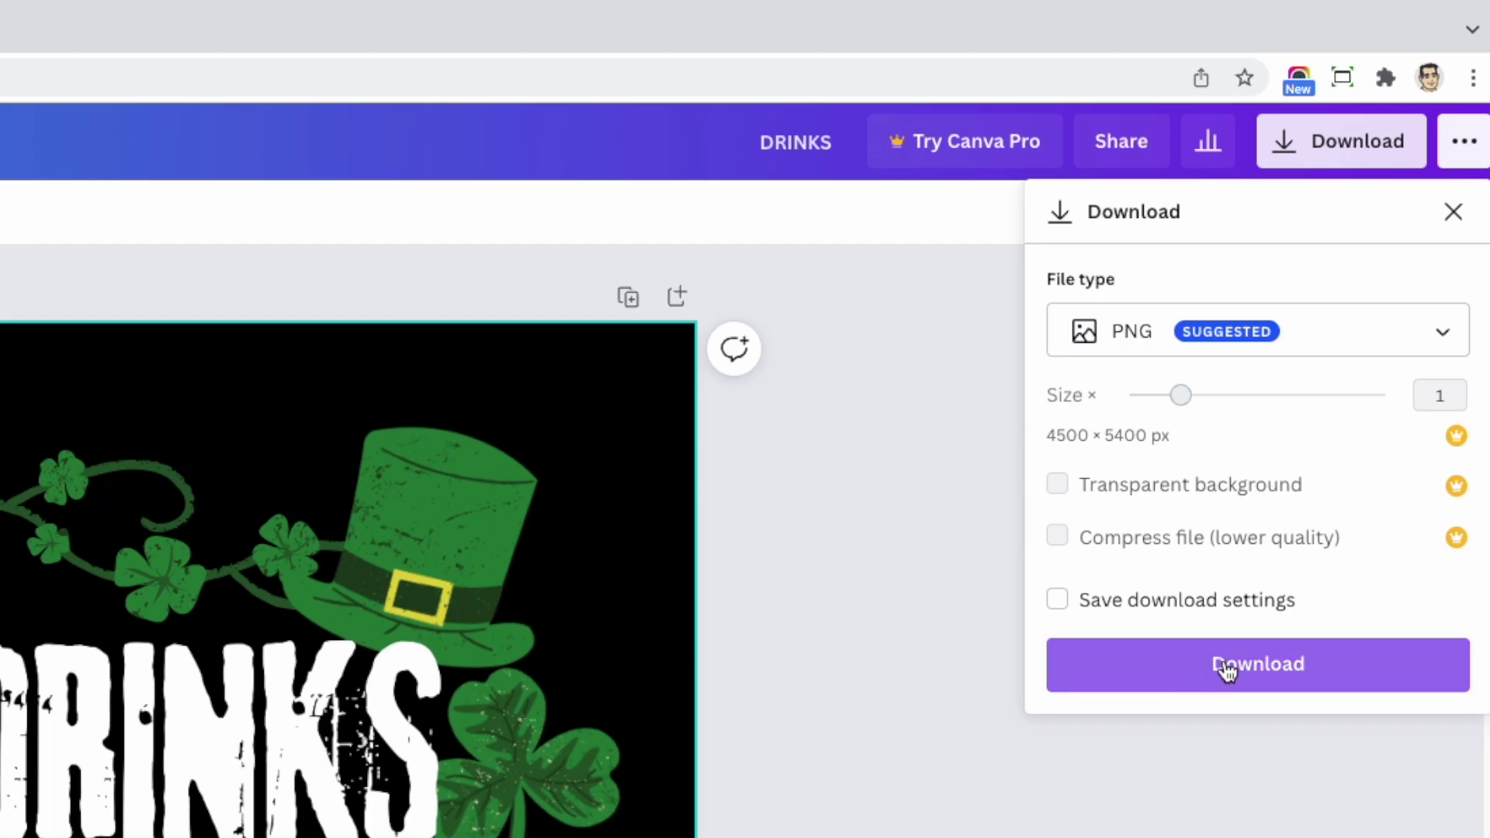
click(1225, 666)
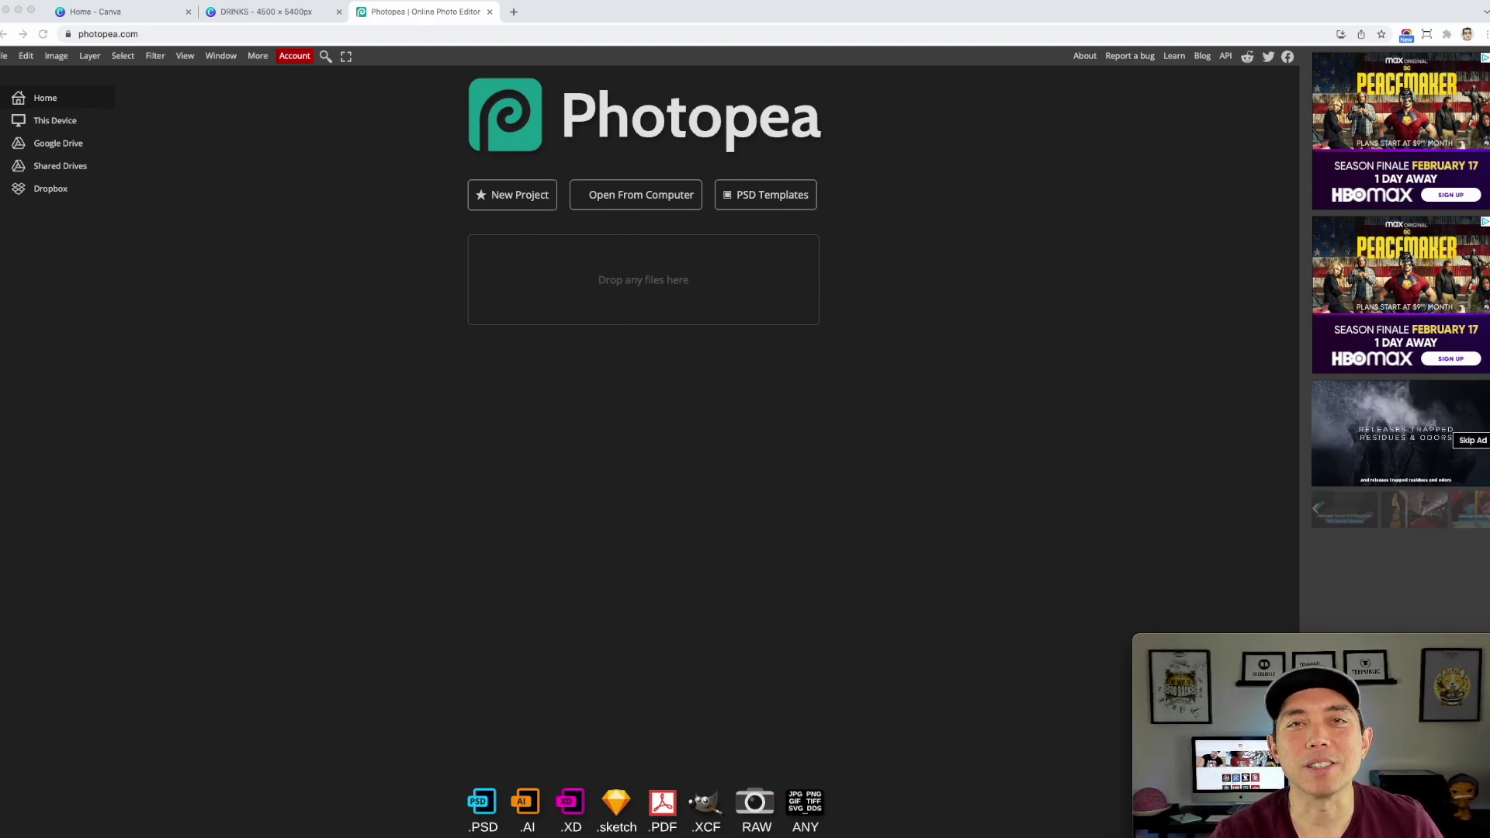
Step: Open the downloaded DRINKS image in Photopea and delete the outer black background with the Magic Wand
click(564, 270)
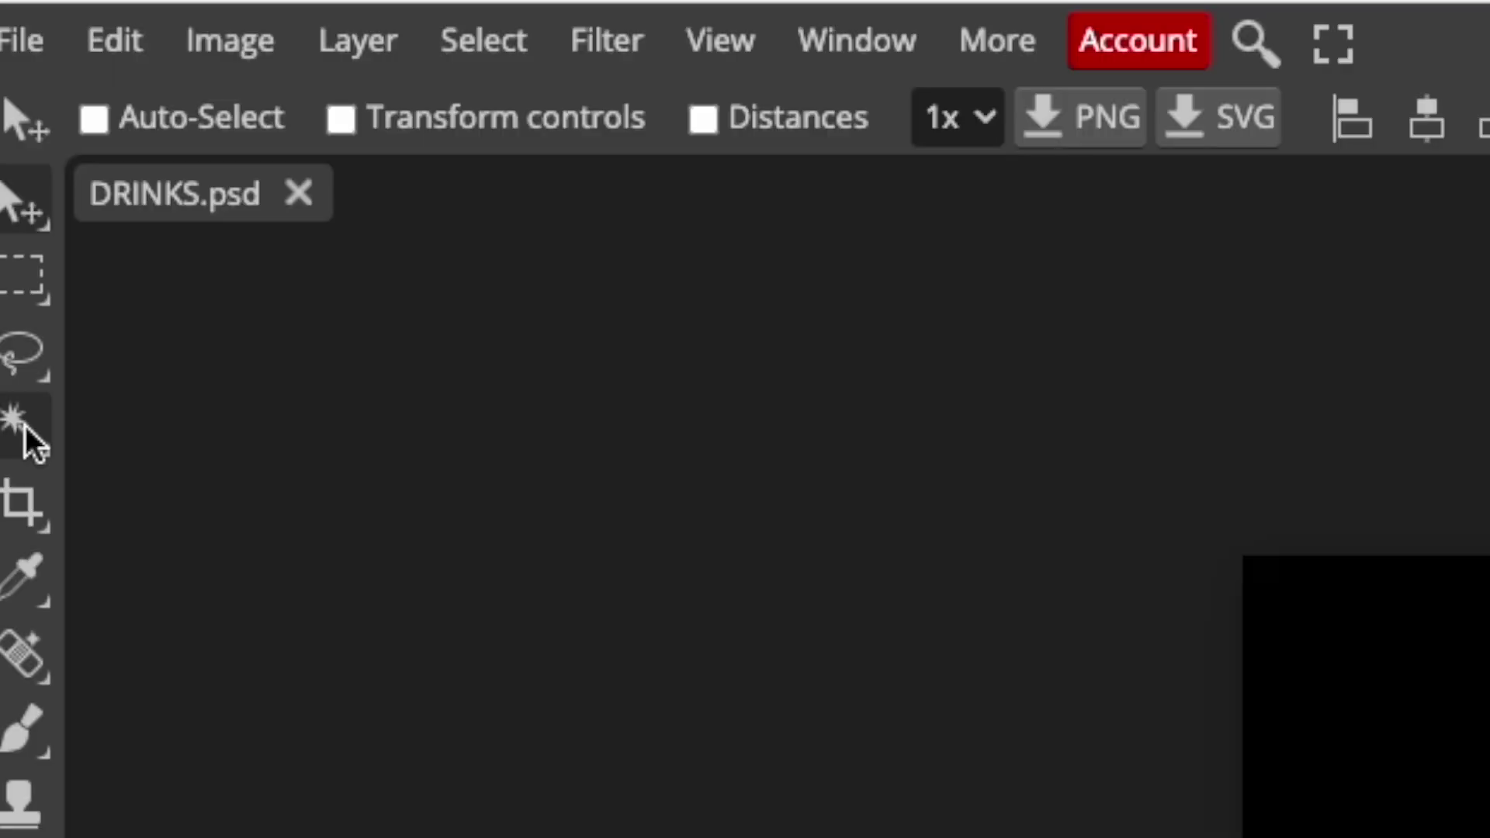
click(3, 159)
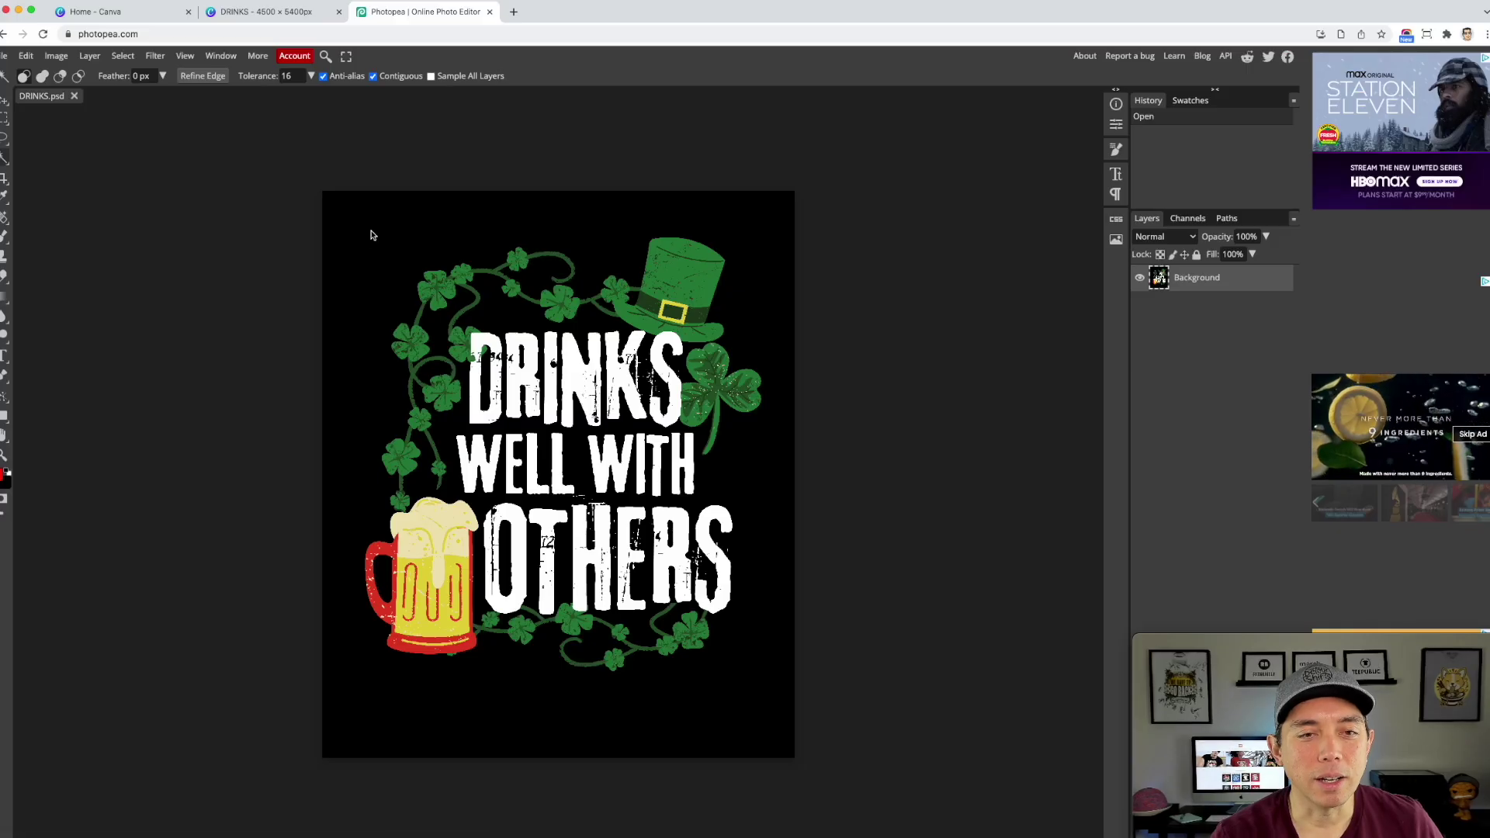
click(363, 230)
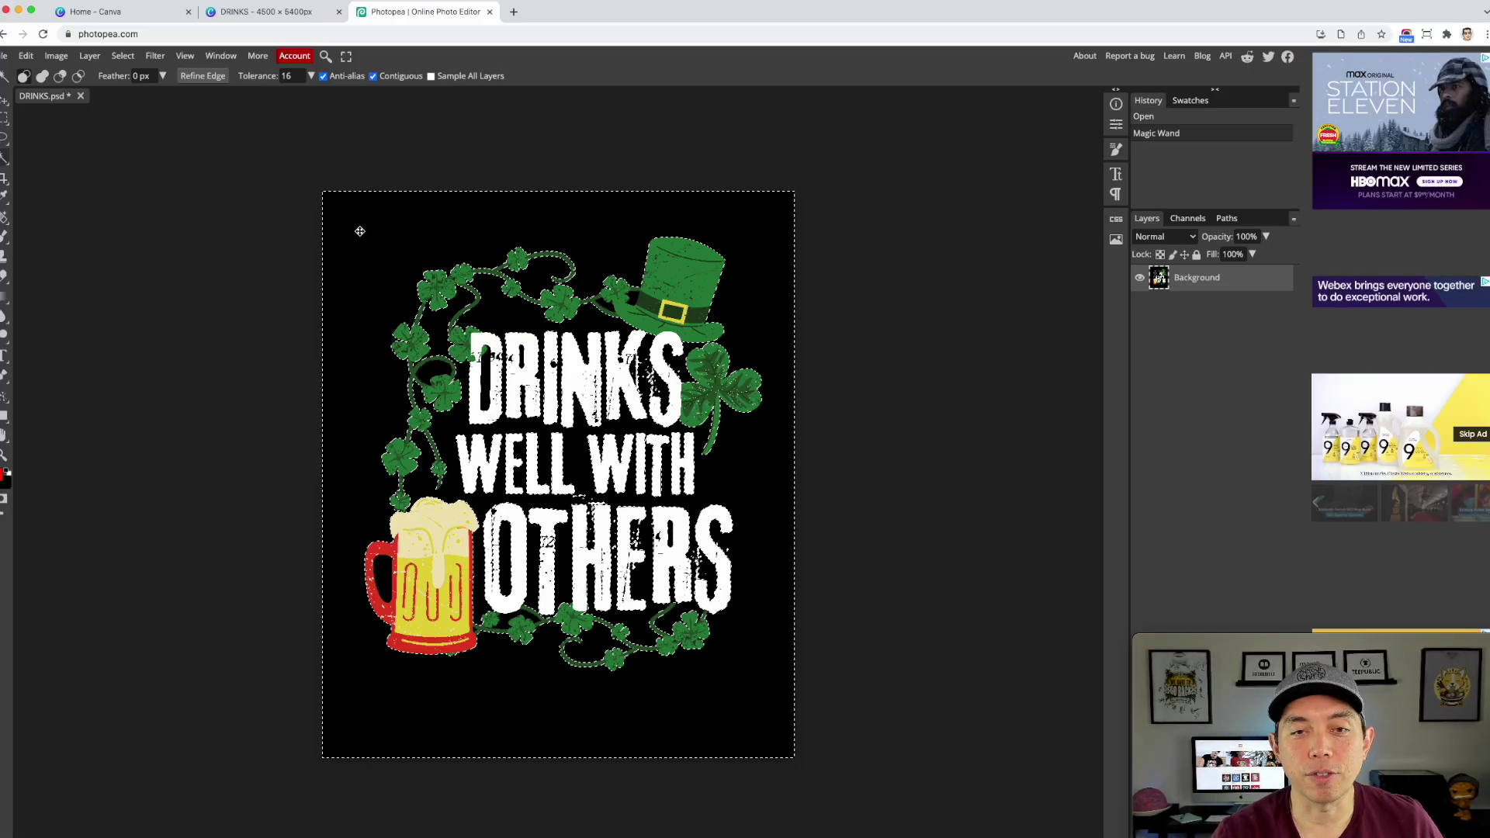
key(Delete)
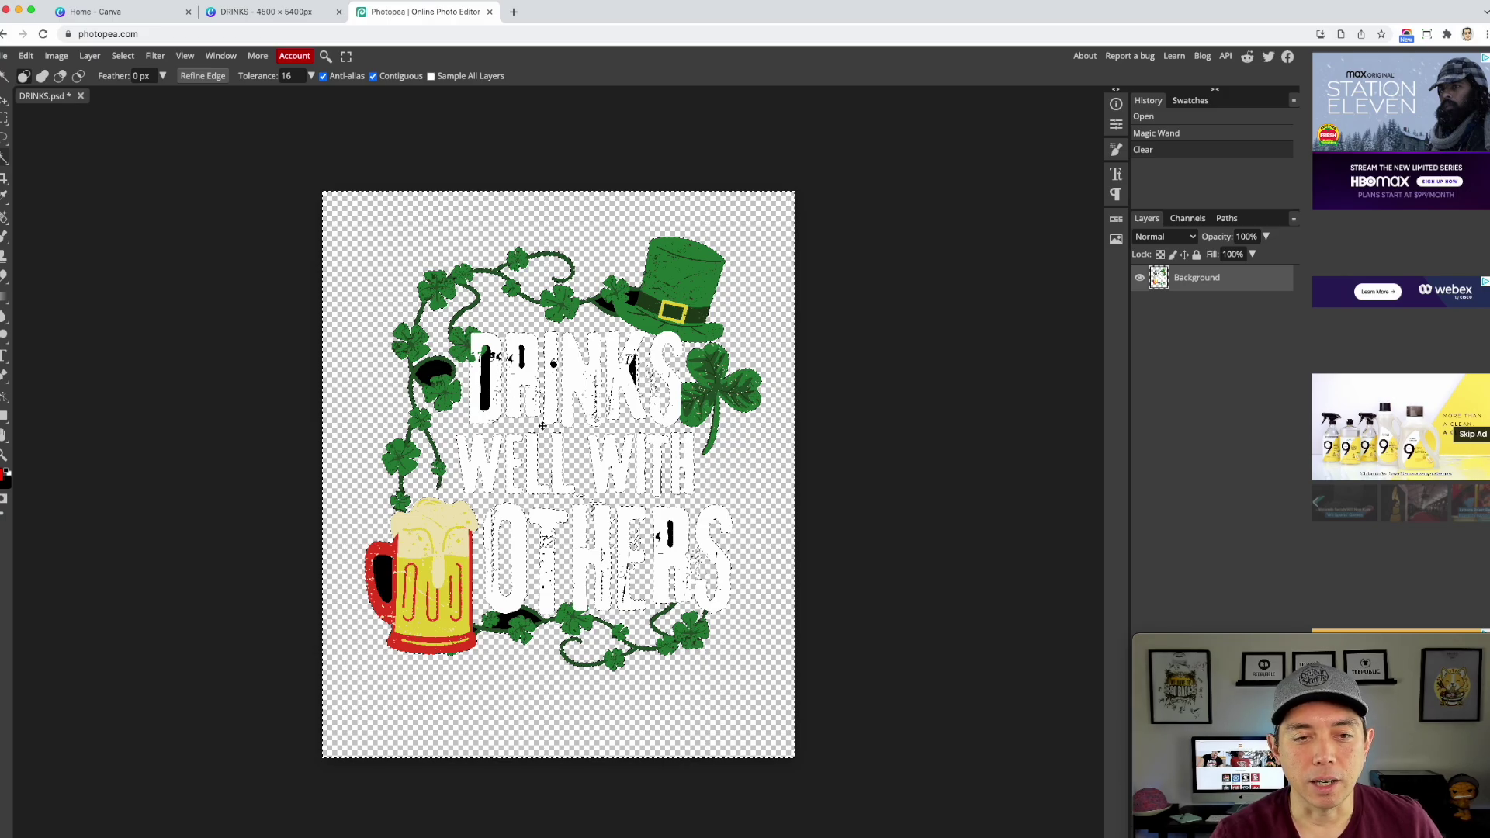
Step: Select and delete the enclosed black areas in the upper vine loops, beside the hat and inside the DRINKS letters
key(super+equal)
key(super+equal)
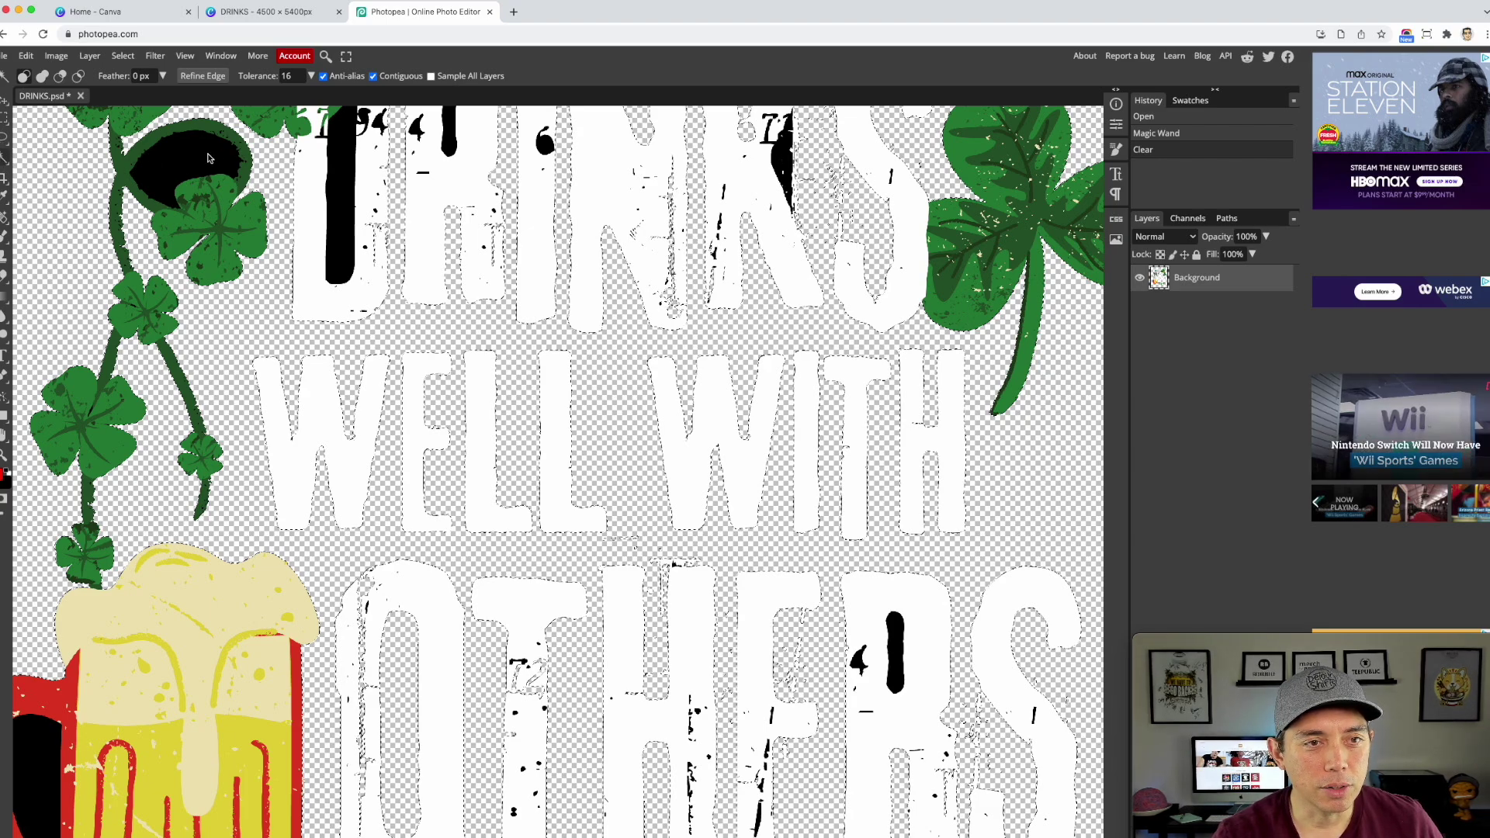
click(179, 159)
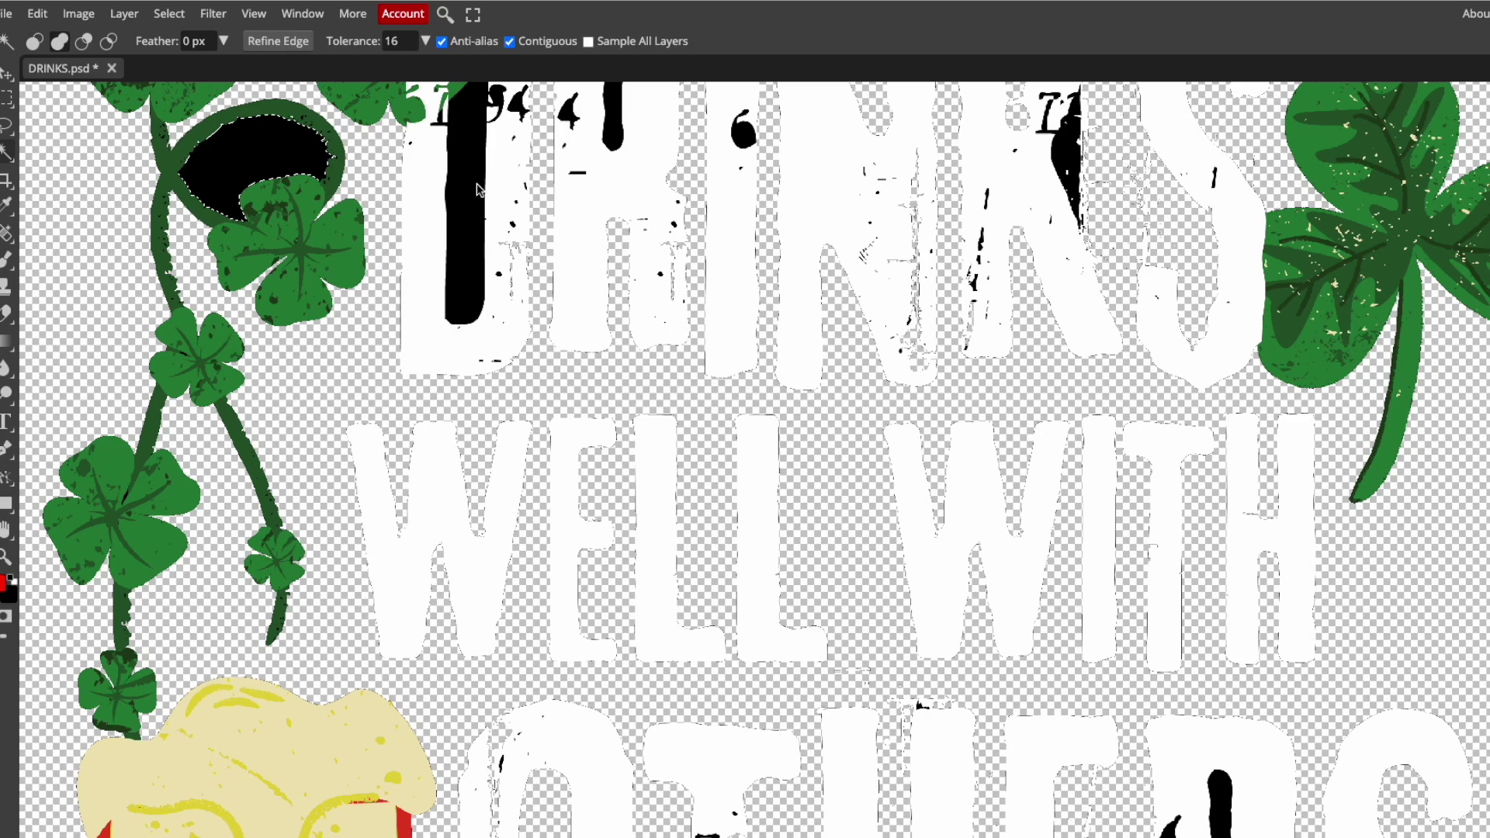
click(479, 190)
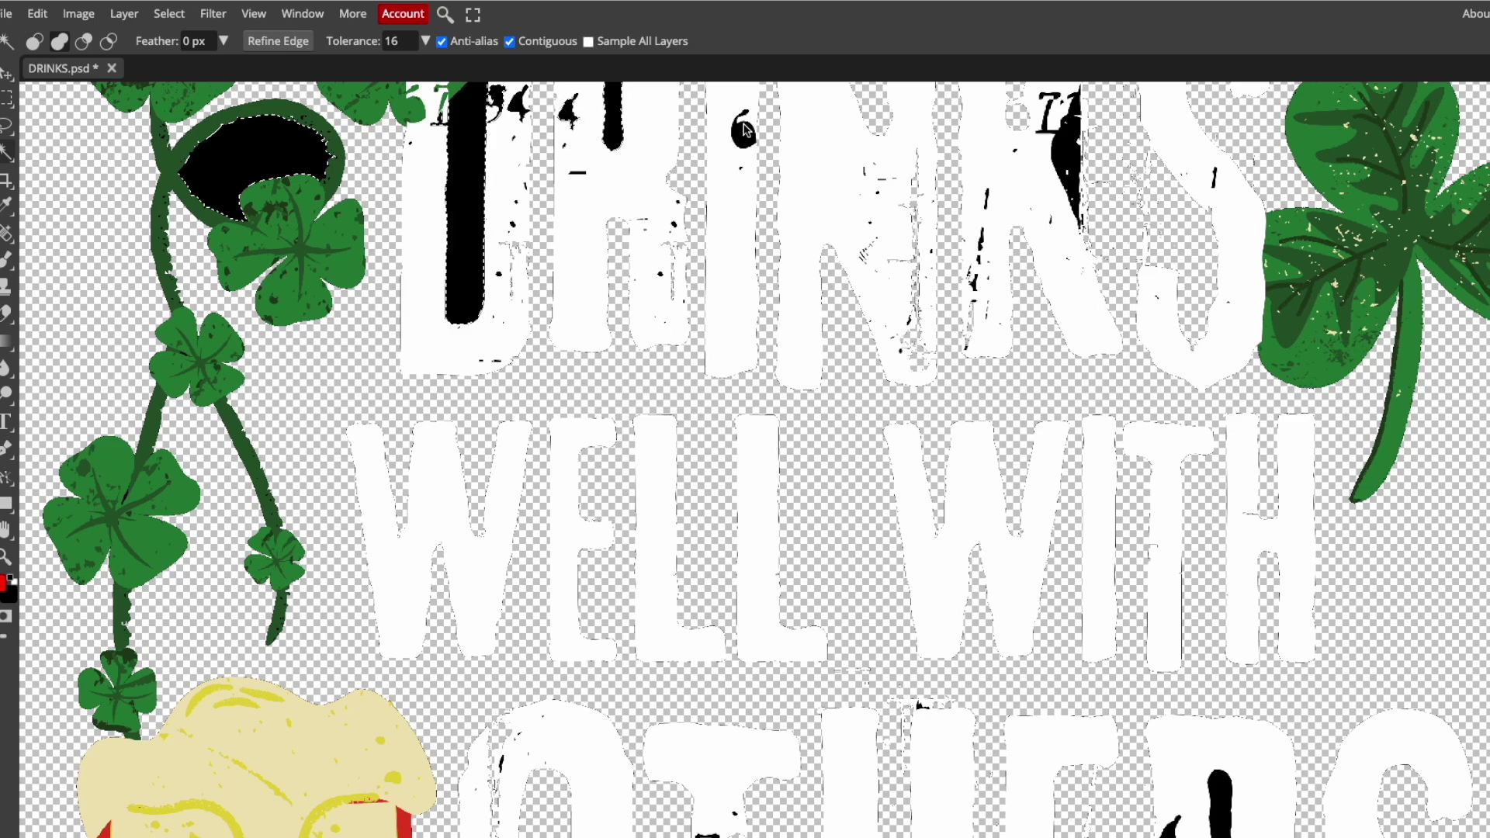
click(1065, 151)
scroll(1204, 757, up, 5)
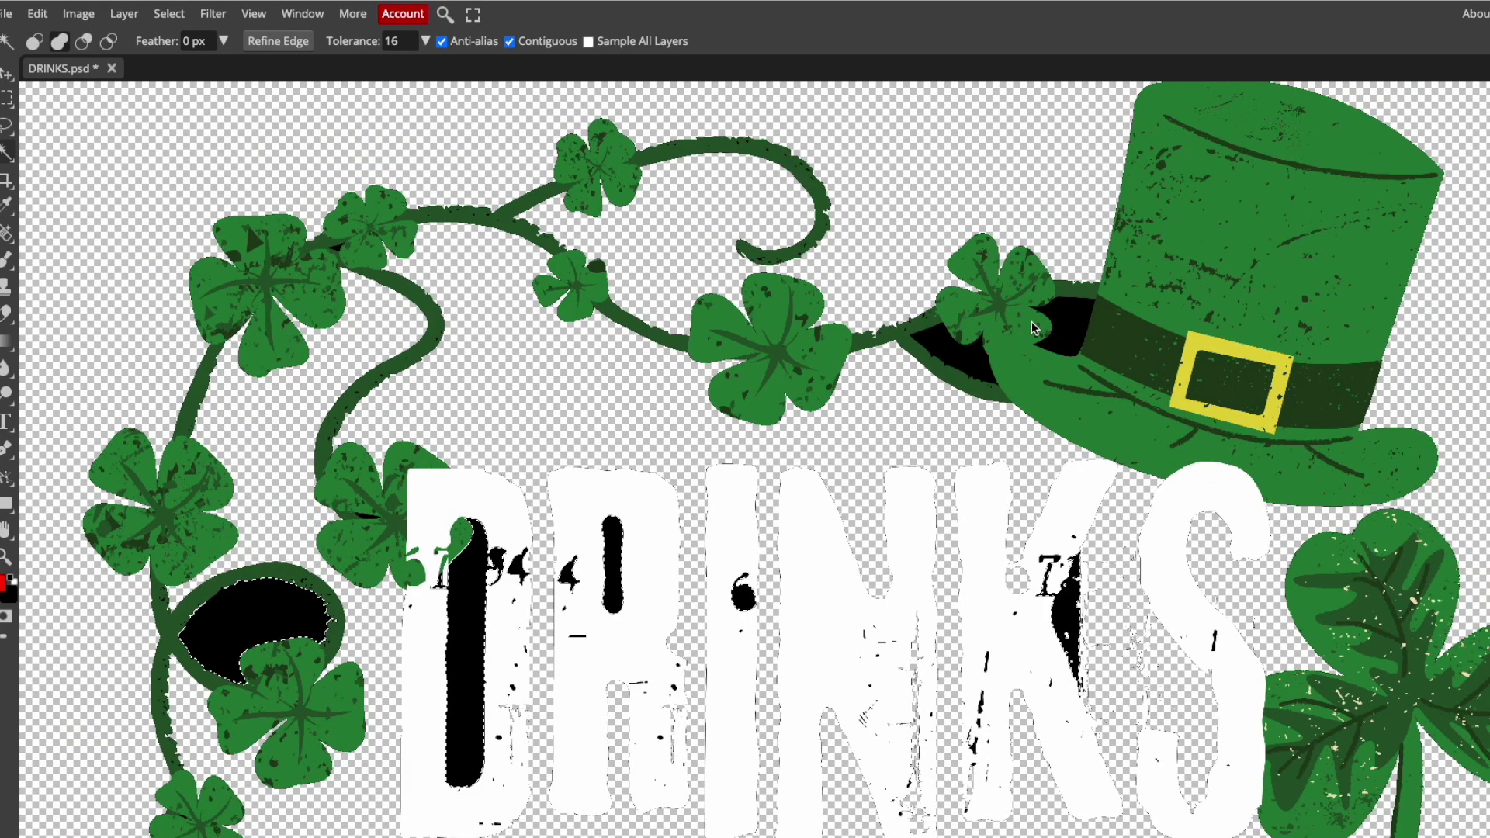
shift+click(1075, 316)
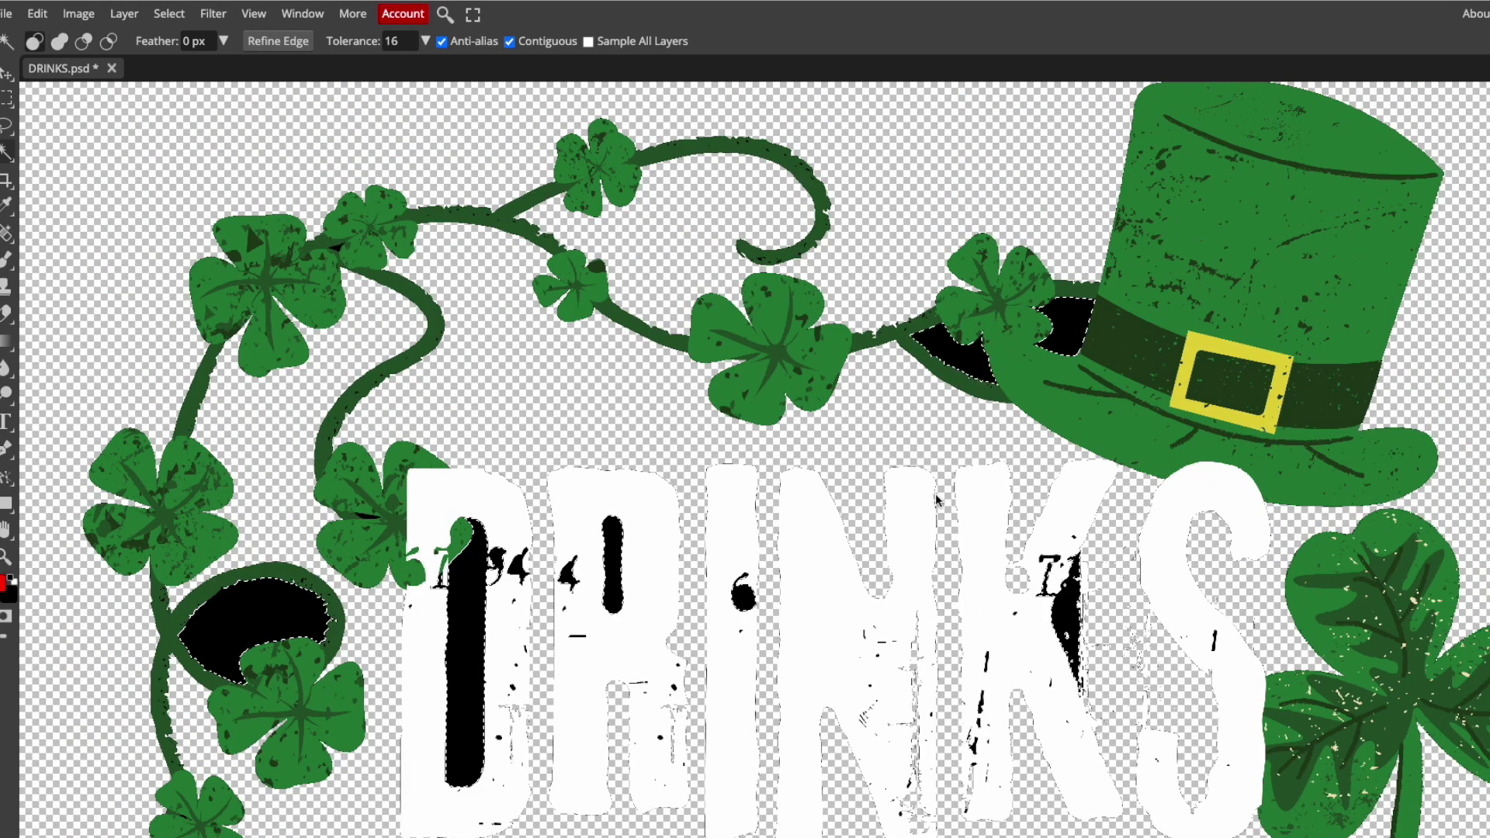
key(Delete)
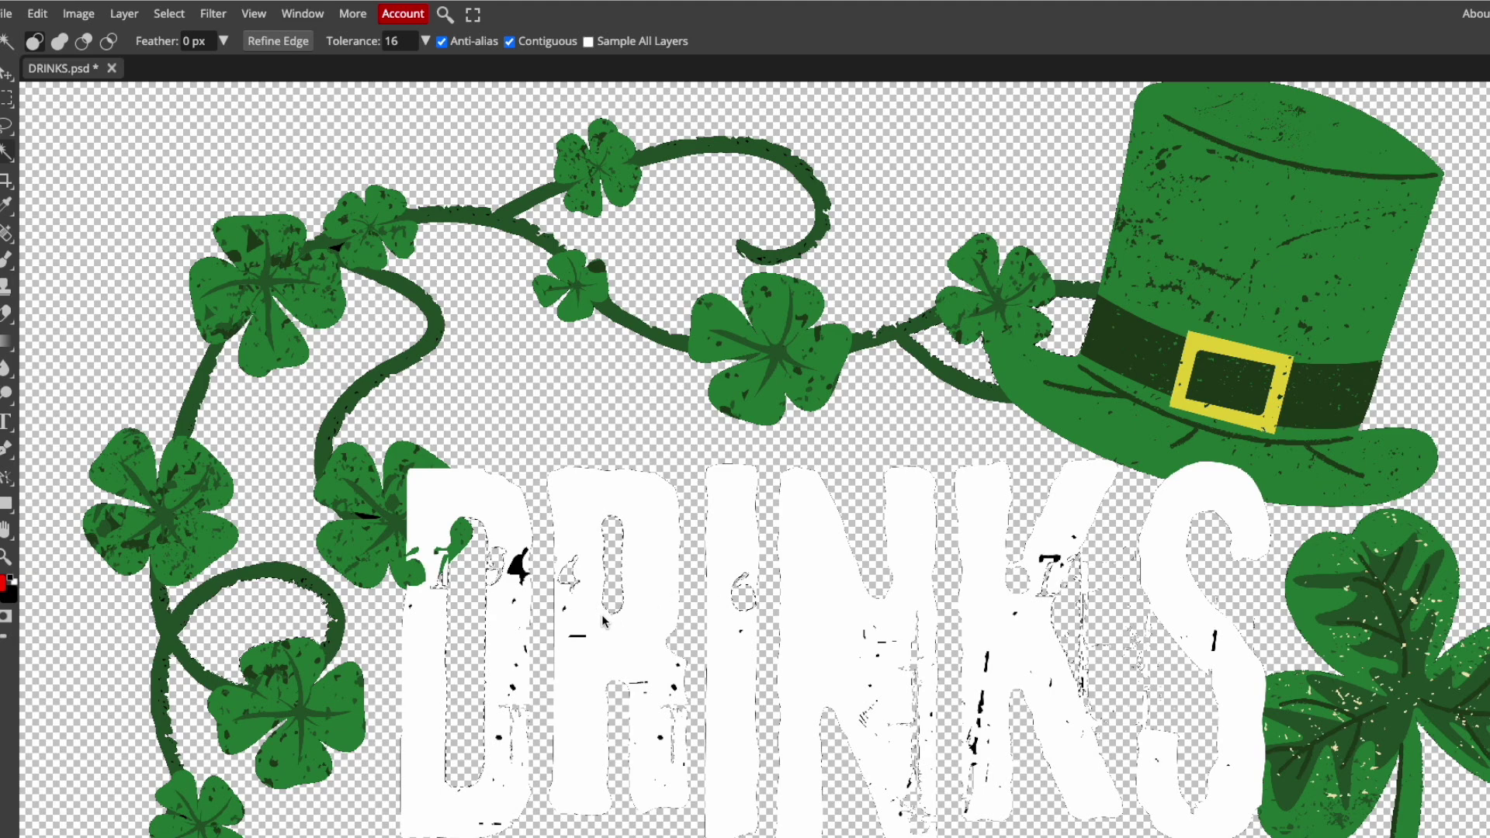
Step: Clear the remaining black spot in the D of DRINKS and the enclosed black areas around the lower vine and mug handle
scroll(575, 528, down, 2)
click(516, 400)
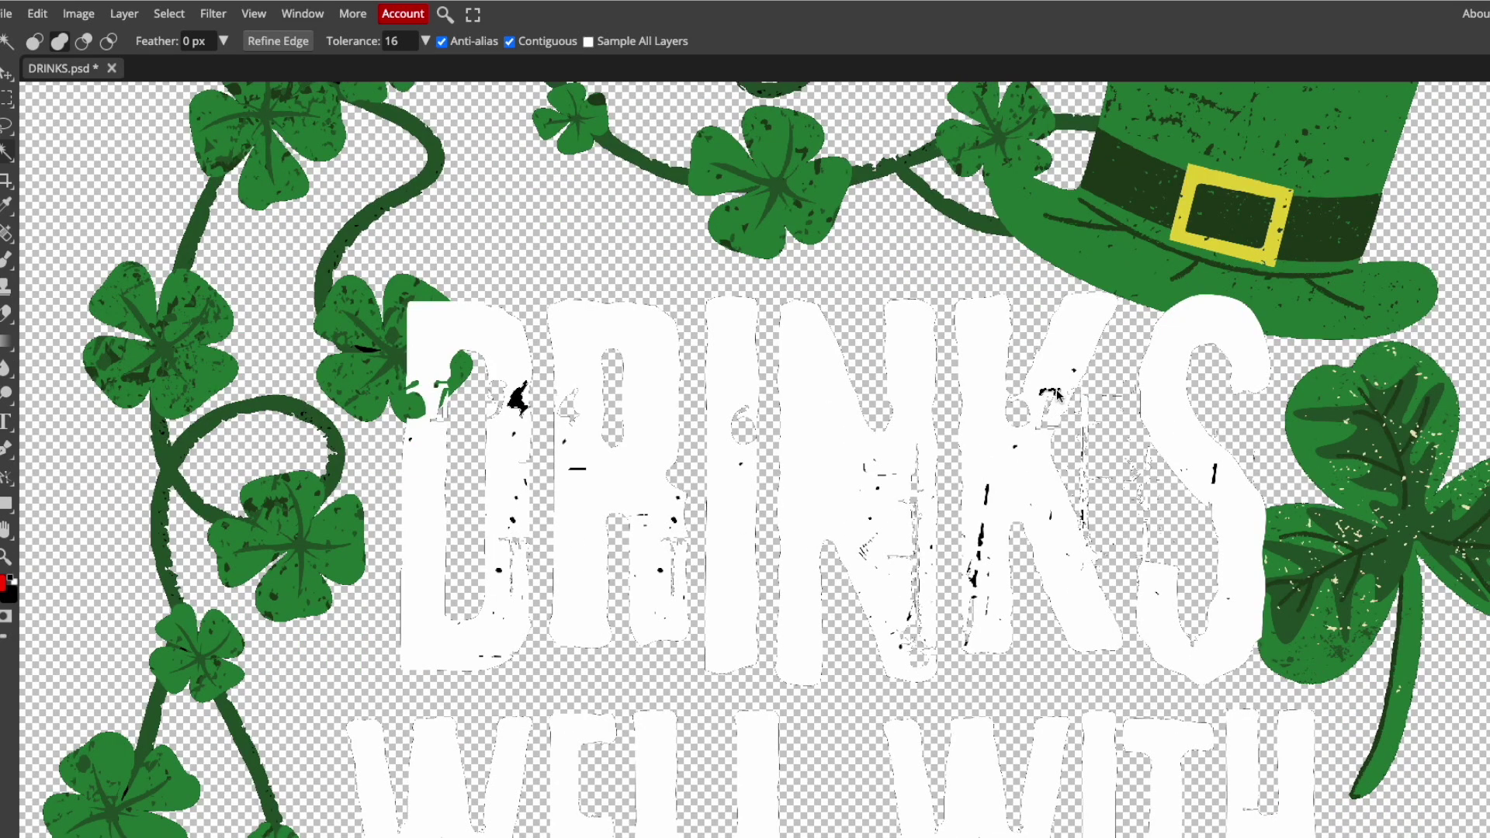
scroll(958, 588, down, 7)
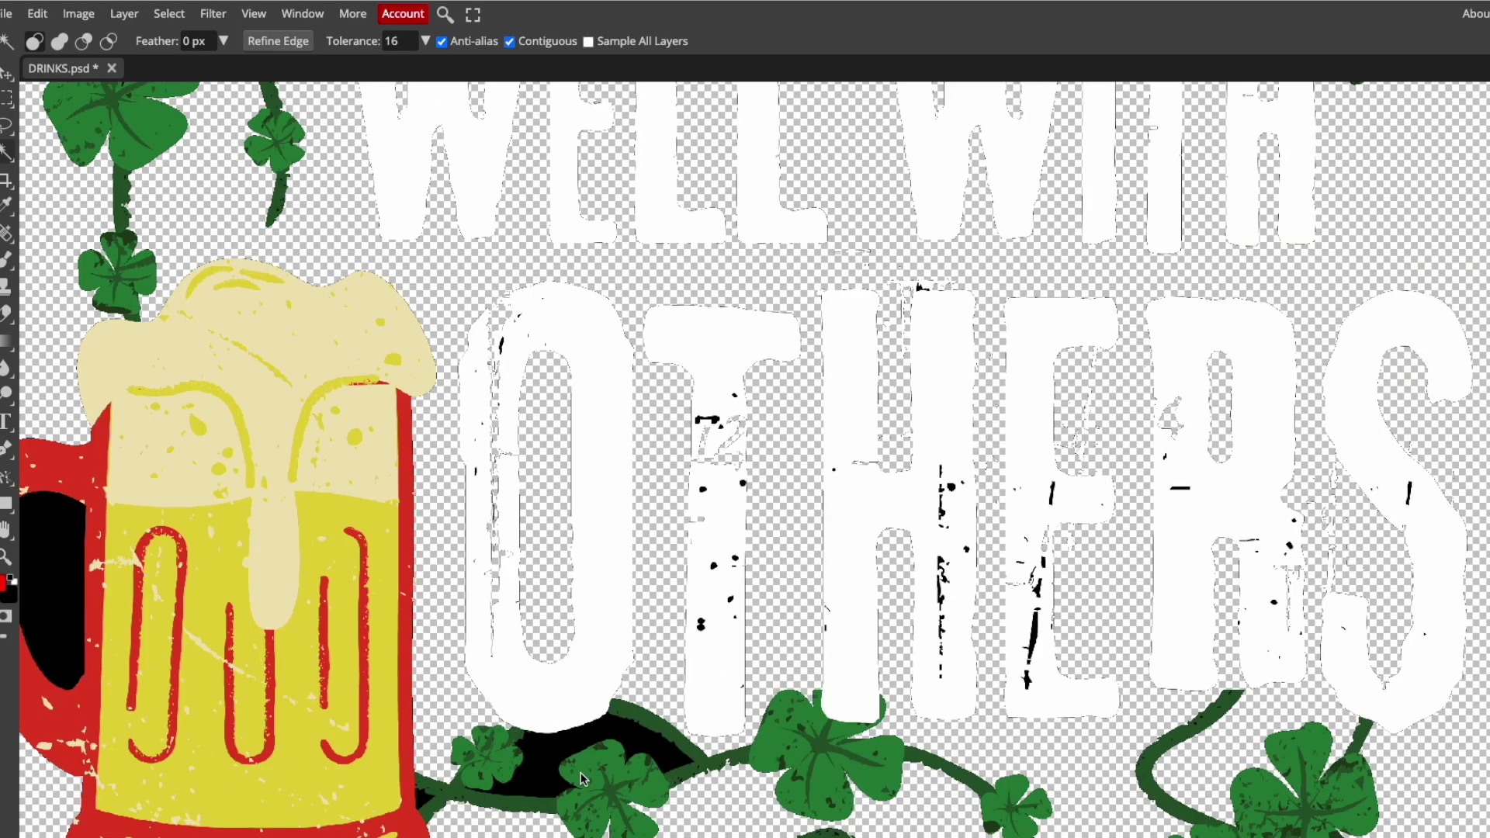
shift+click(573, 751)
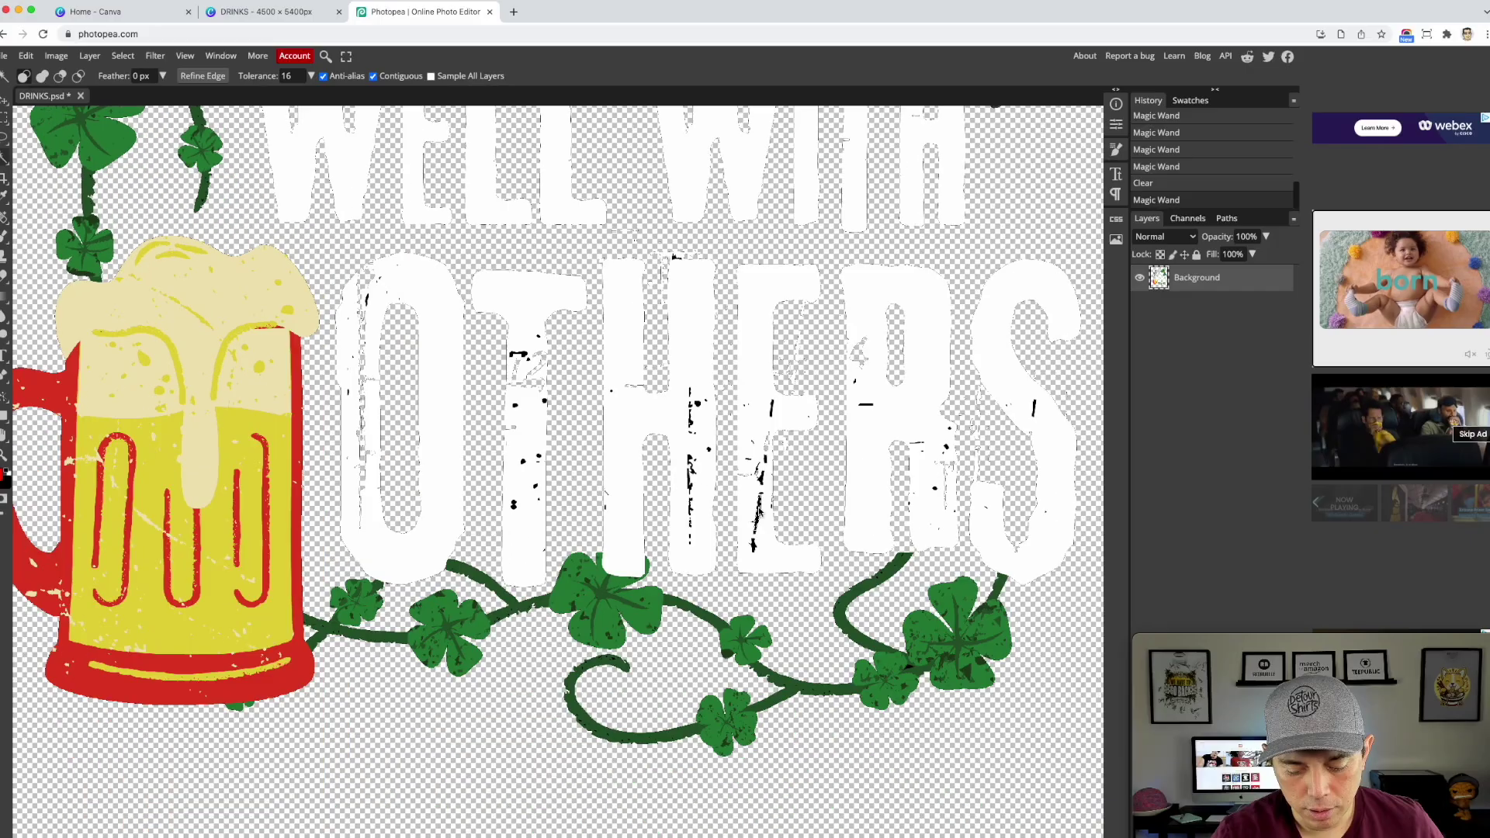
Step: Add the black distress specks inside the T of OTHERS to the Magic Wand selection
scroll(1042, 643, up, 5)
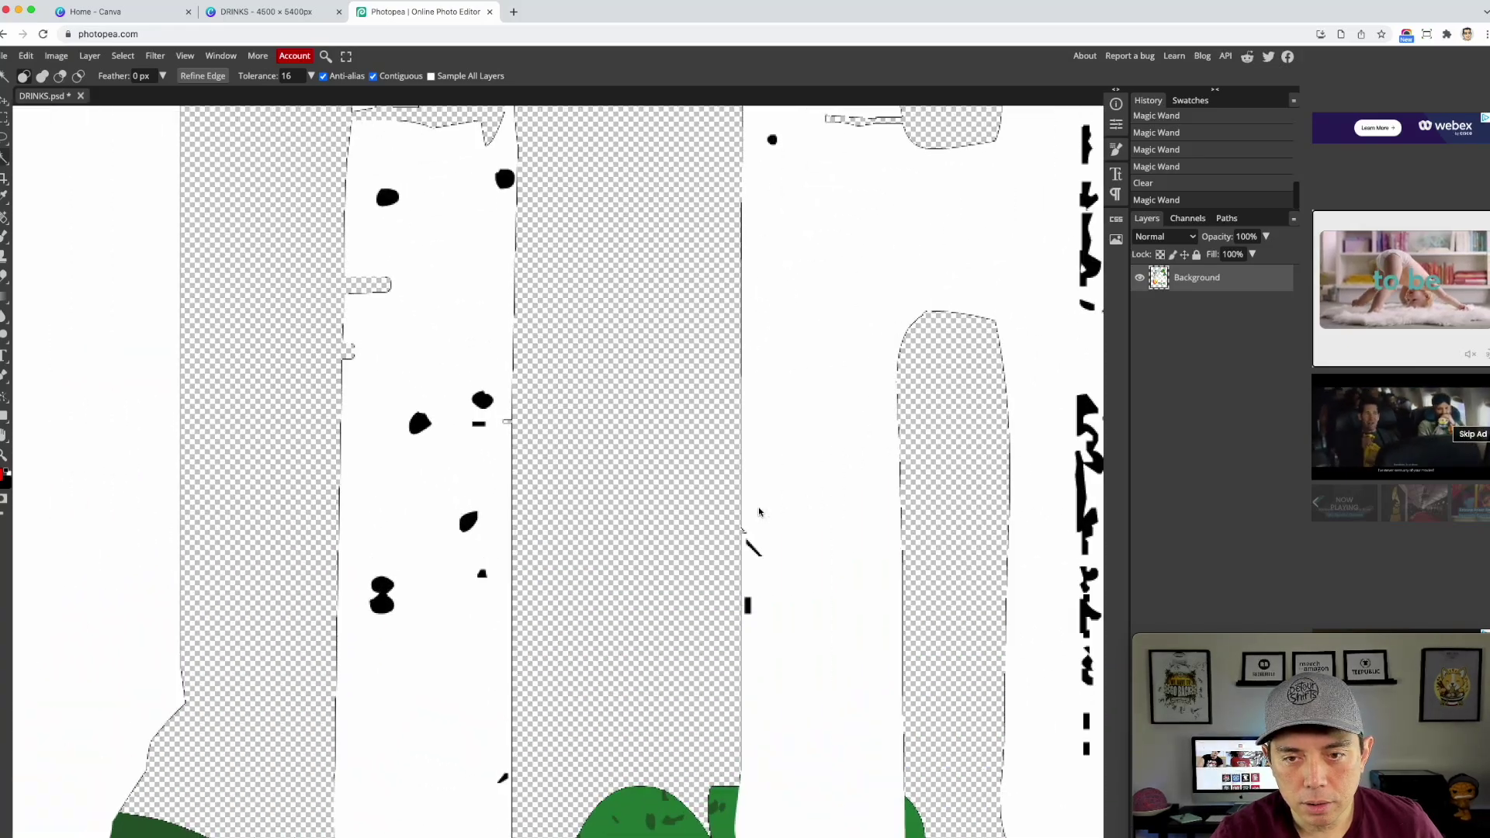
shift+click(505, 179)
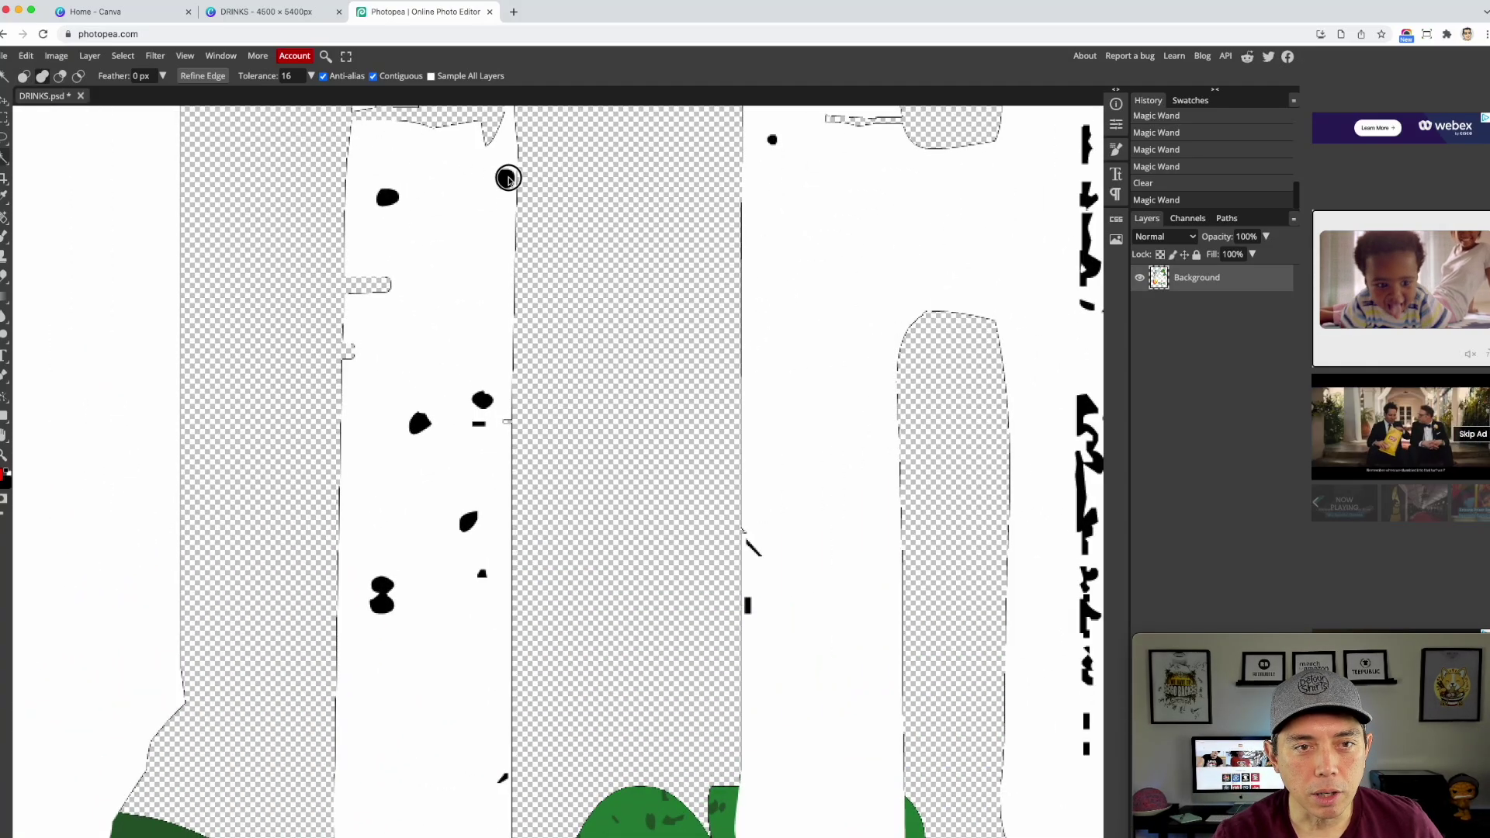
shift+click(380, 203)
shift+click(482, 400)
shift+click(419, 423)
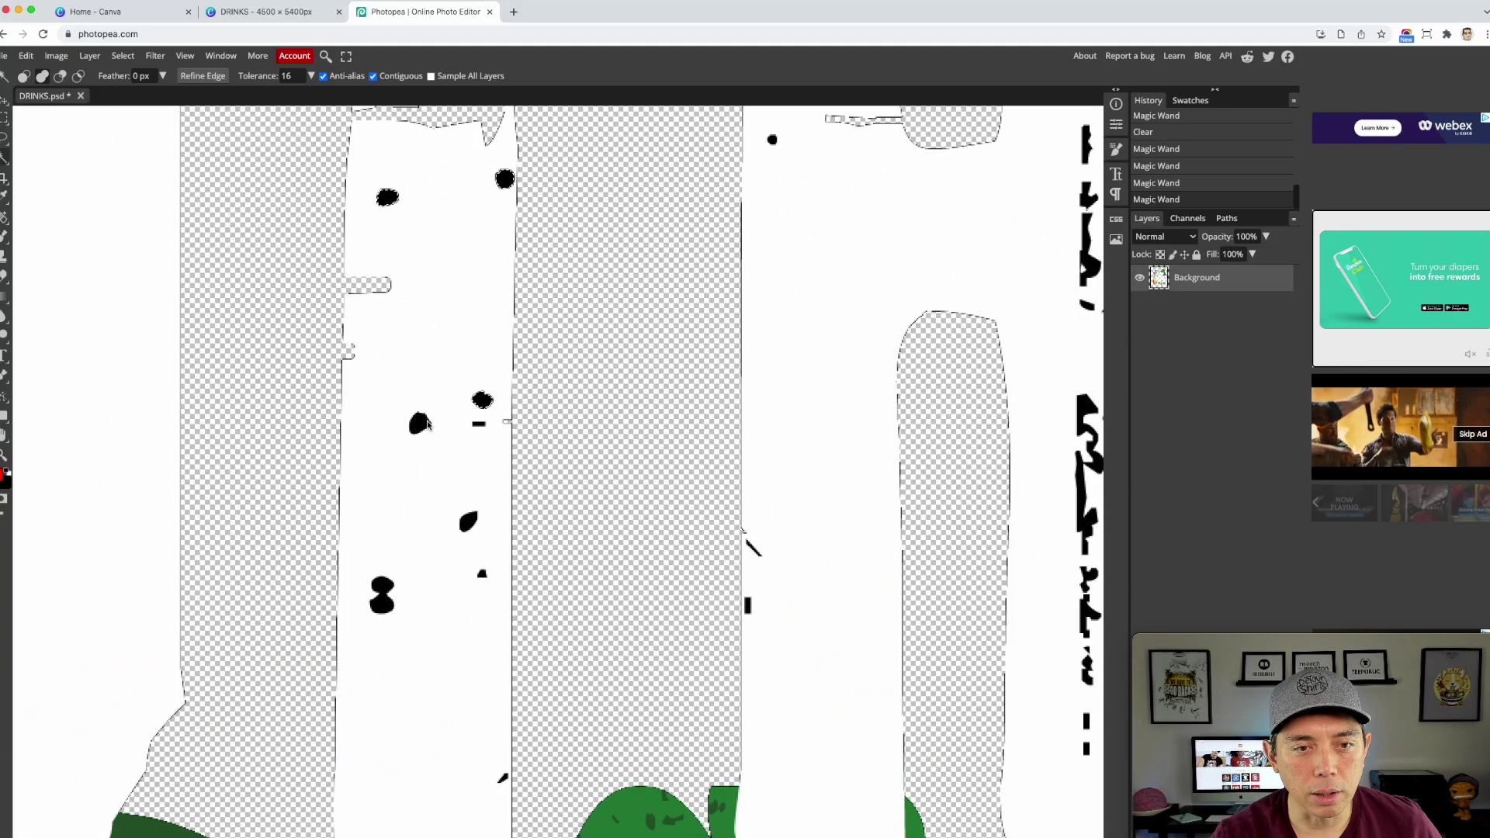
shift+click(466, 518)
shift+click(383, 592)
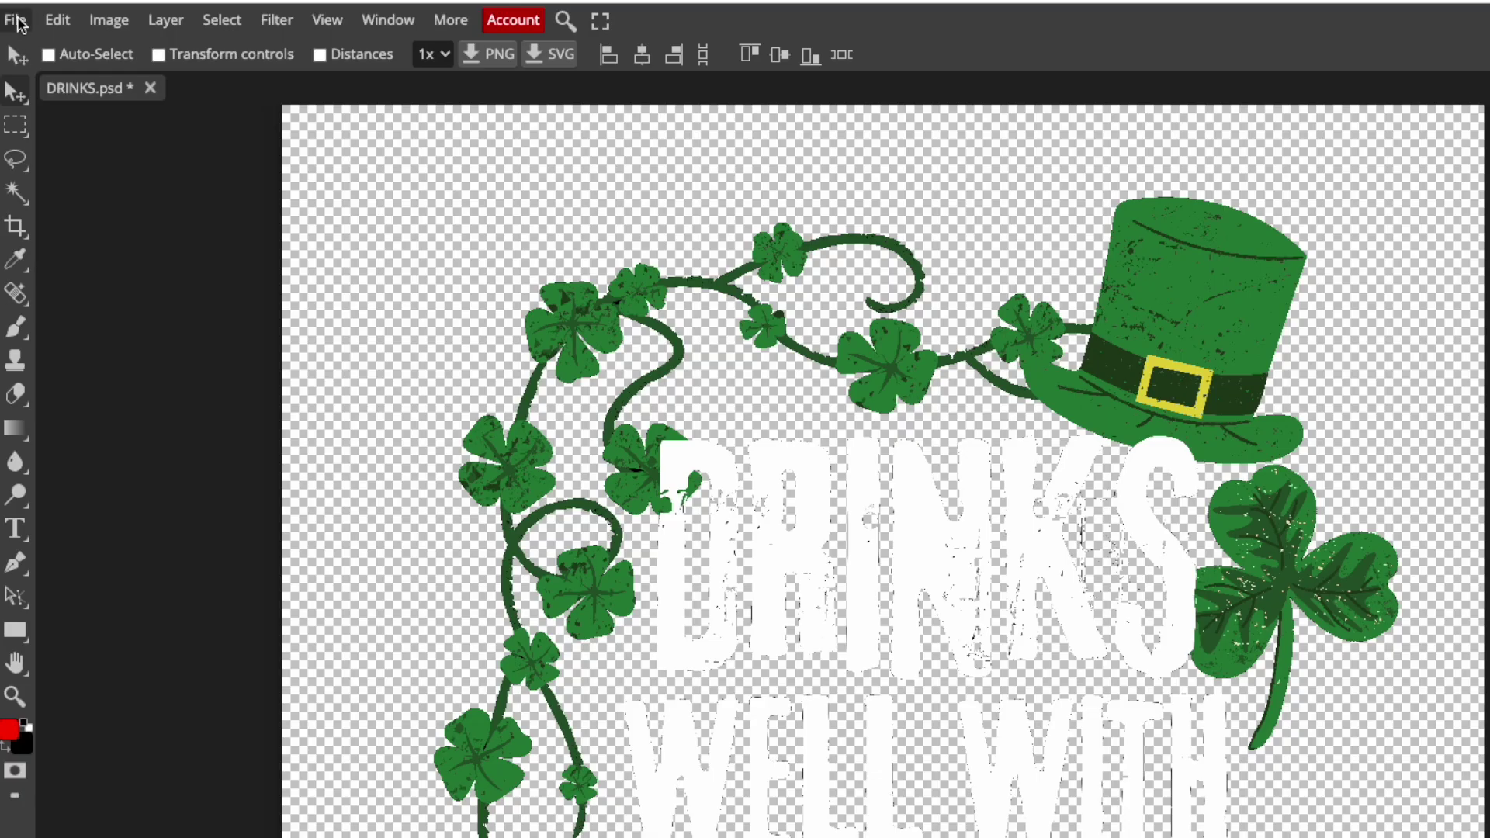
Step: Export the transparent design as a PNG named DRINKS at 4500 × 5400 px and close the export dialog
click(9, 59)
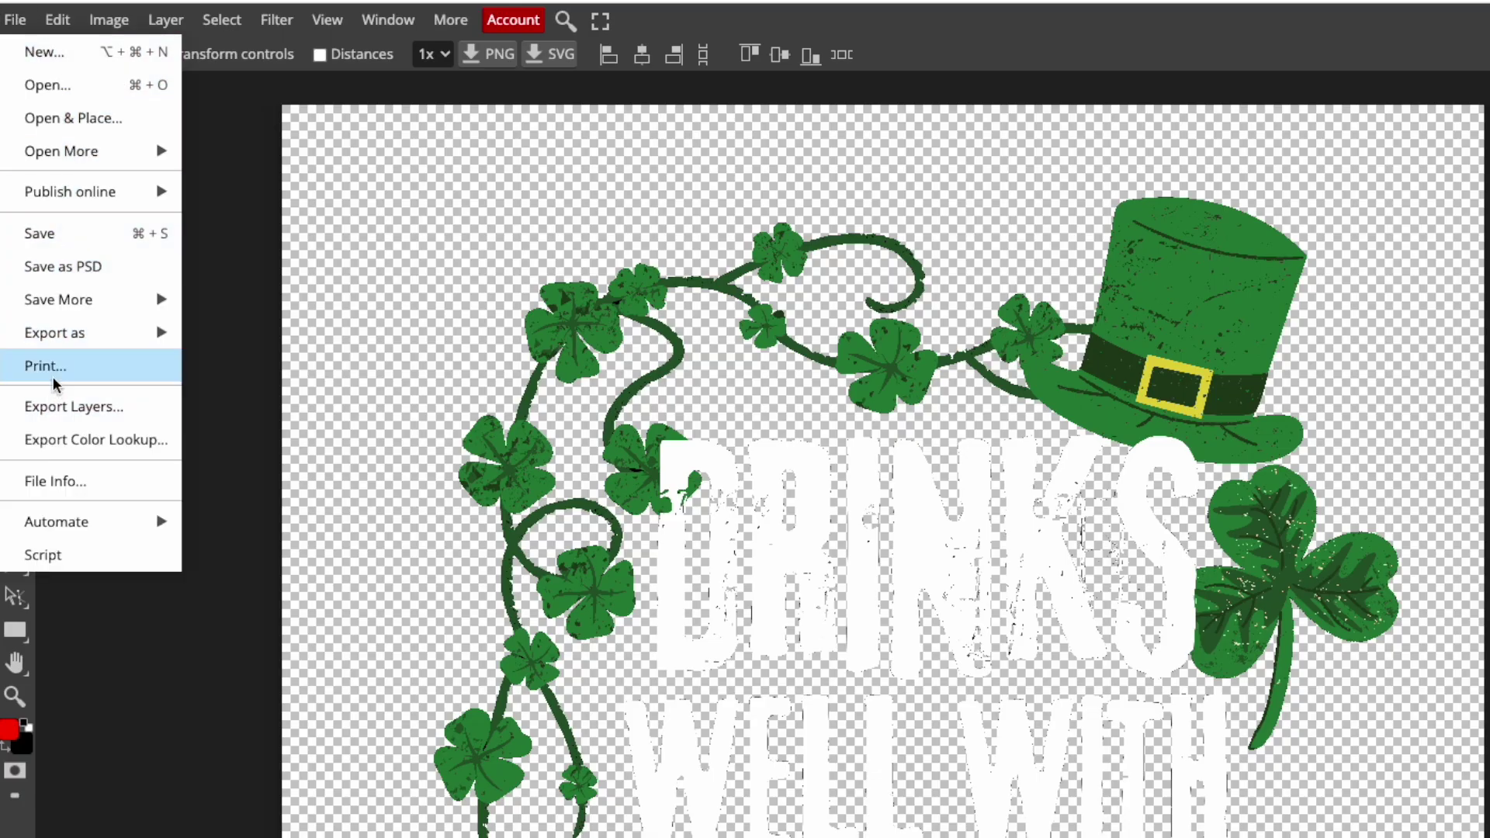
mouse_move(67, 333)
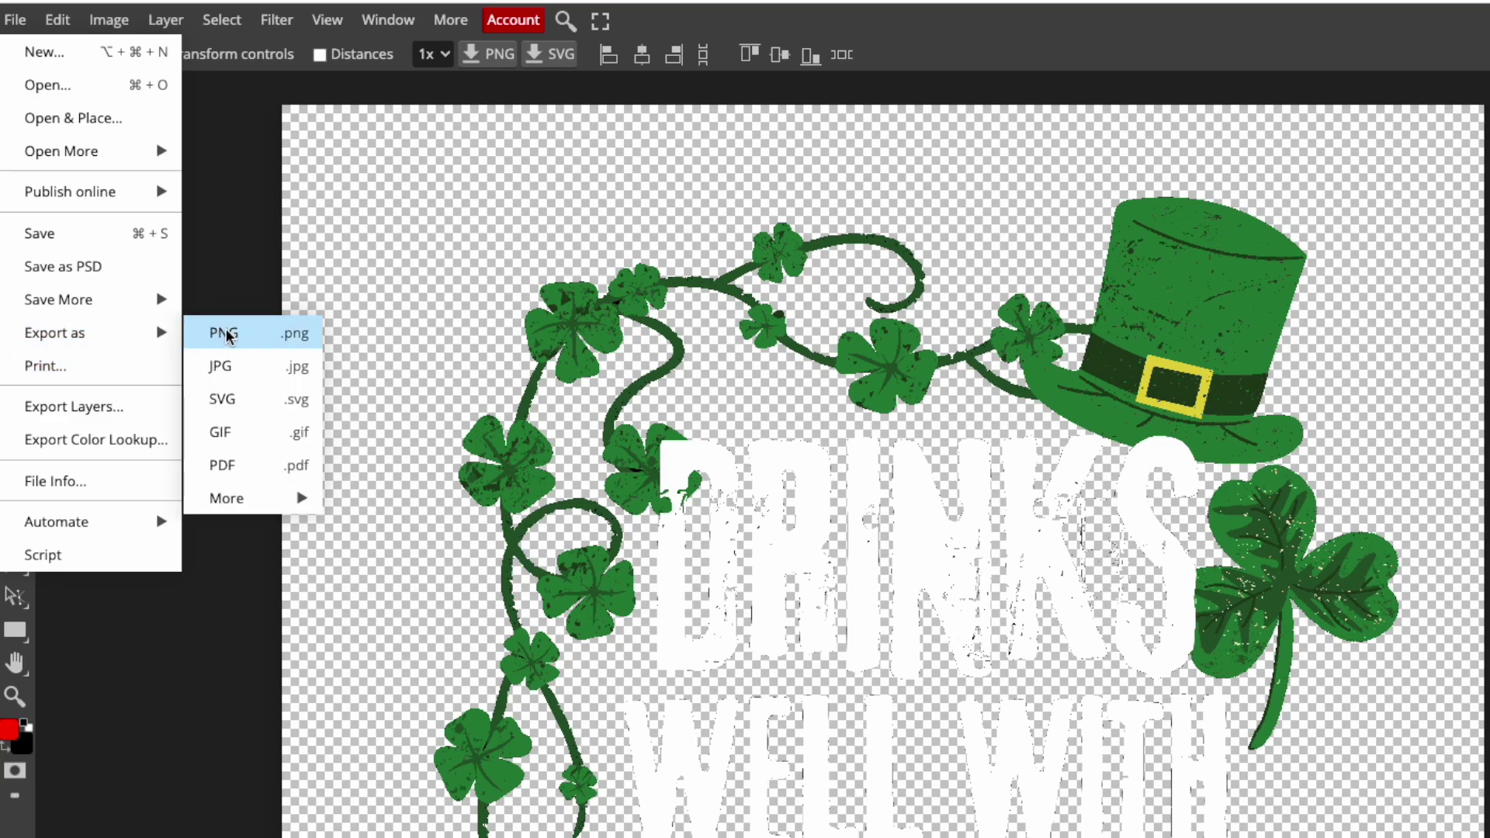
click(306, 338)
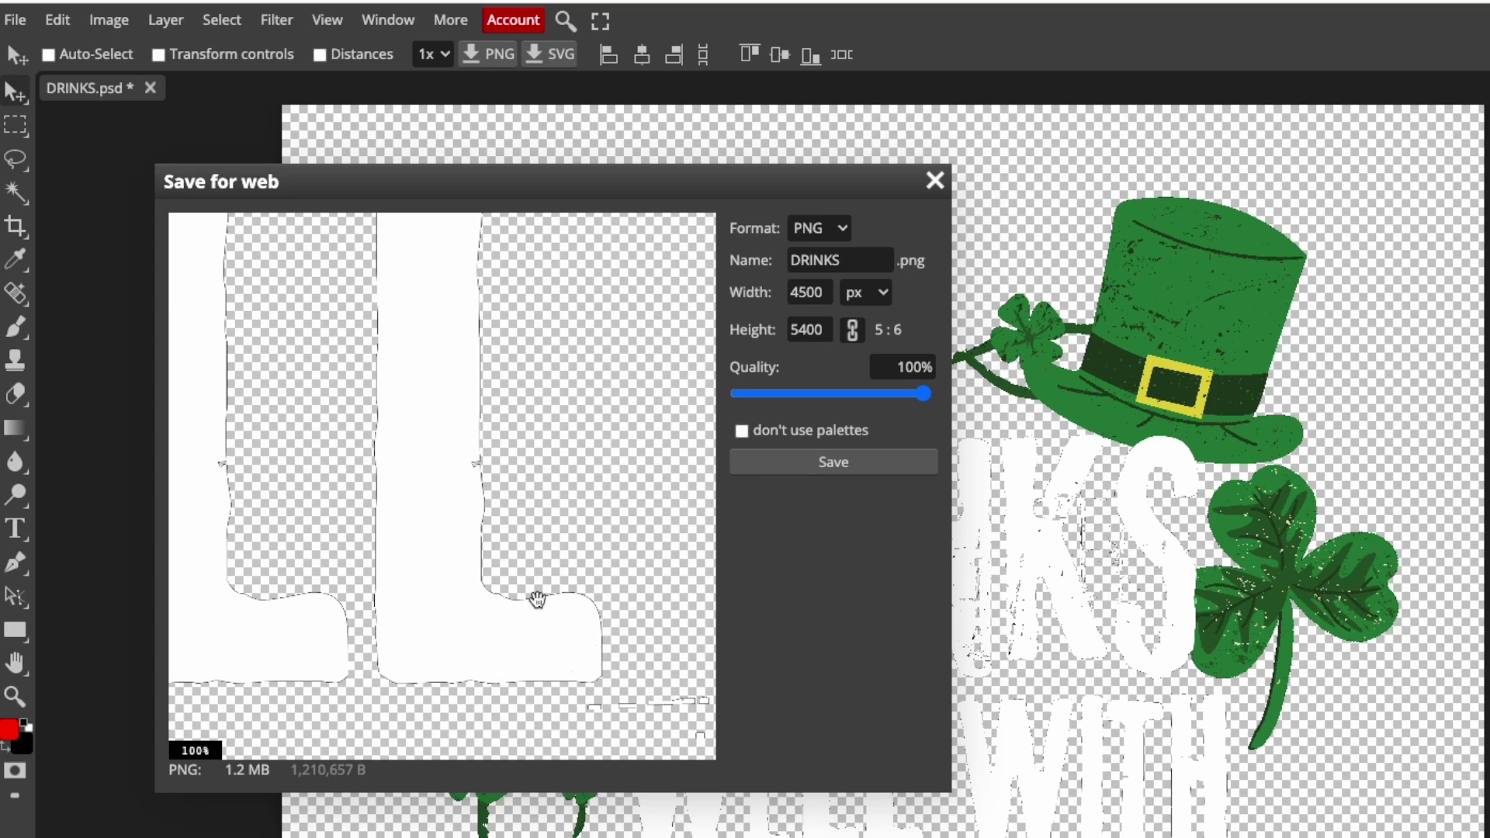
click(935, 181)
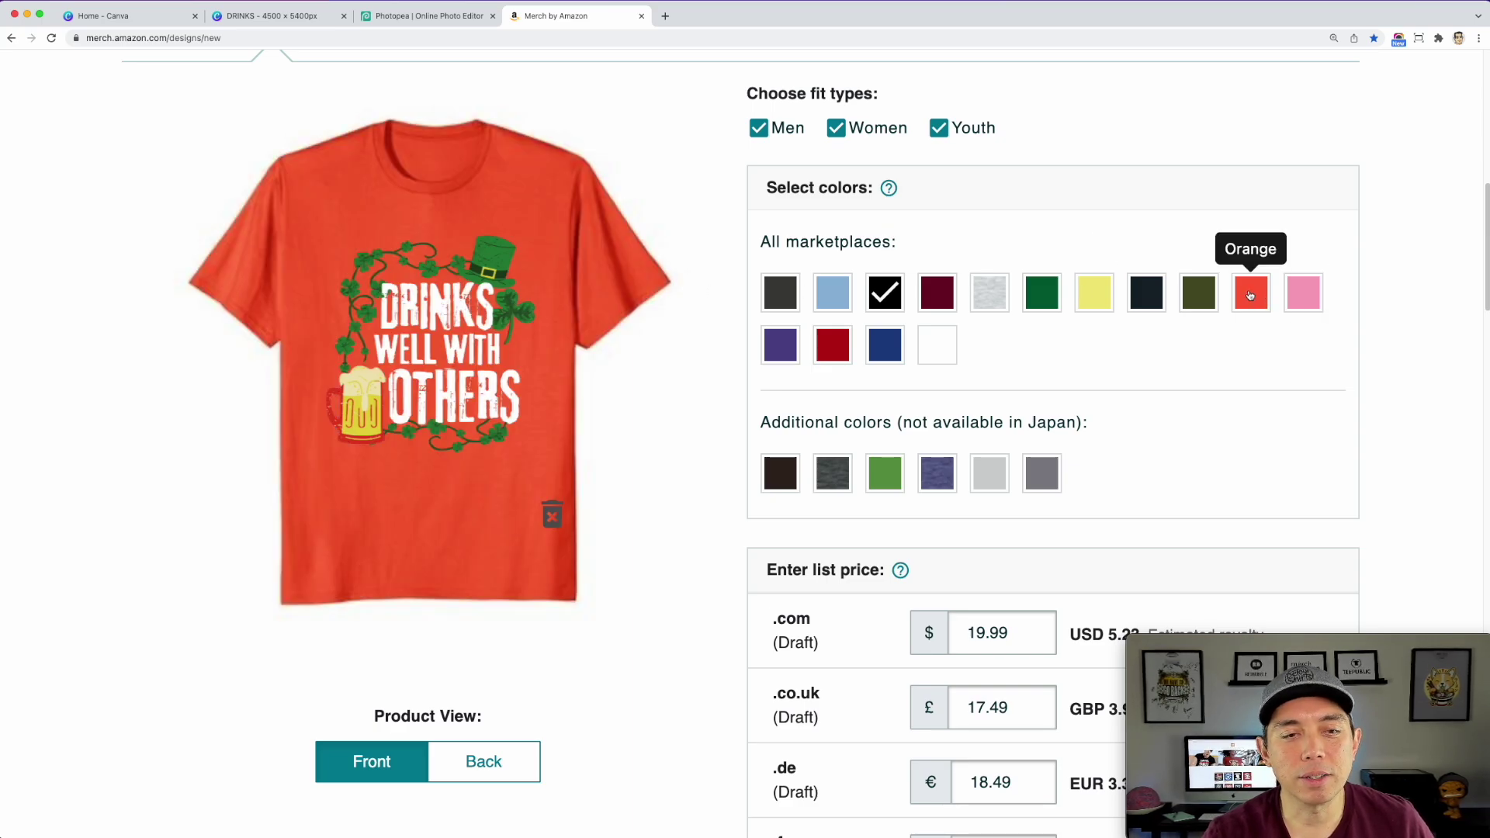
Step: Switch to Merch by Amazon, try the design on orange and white shirts, and add Grass to the selected shirt colours
click(1252, 294)
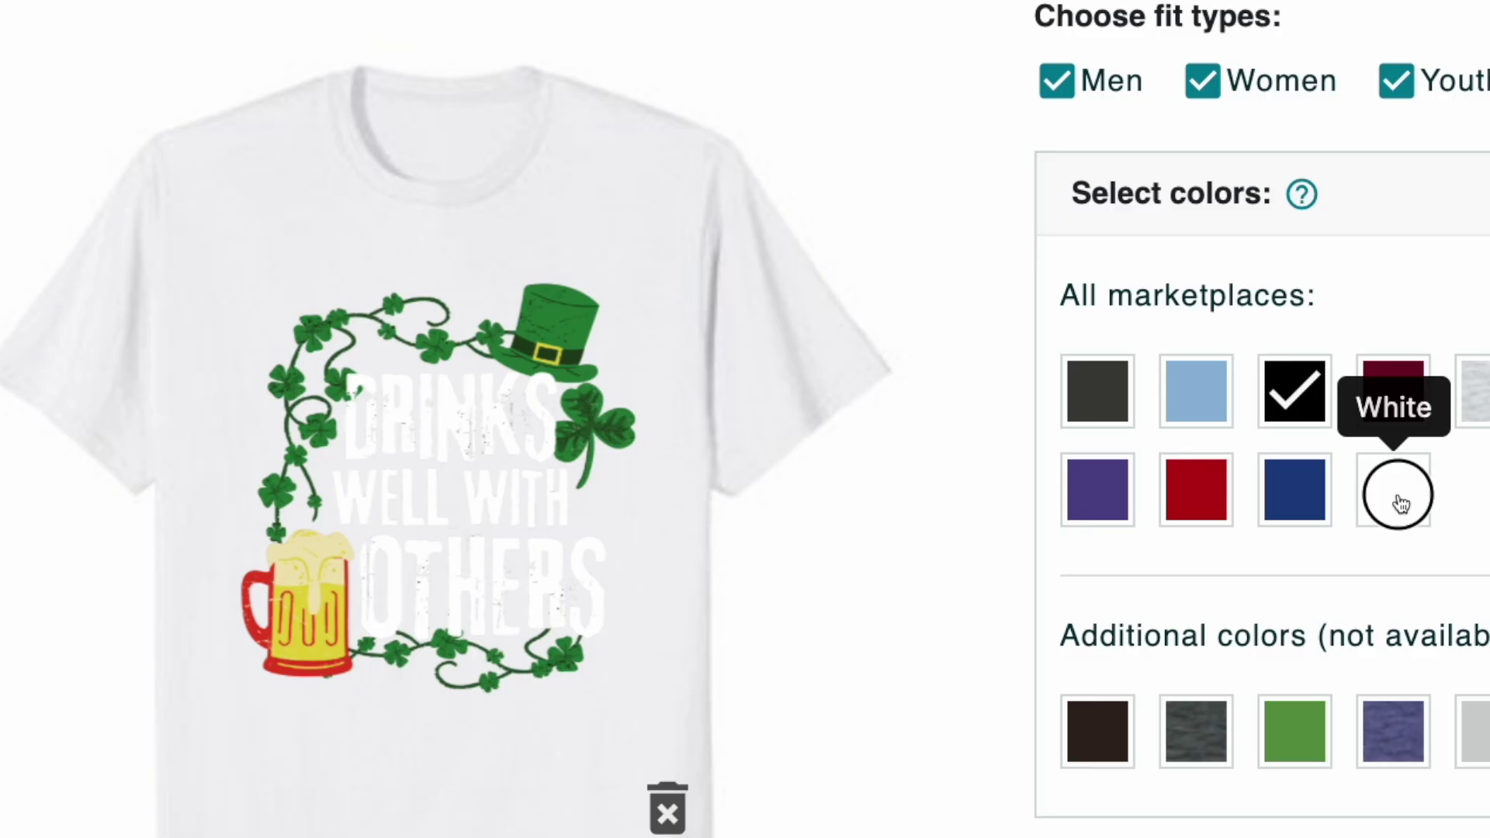
click(935, 351)
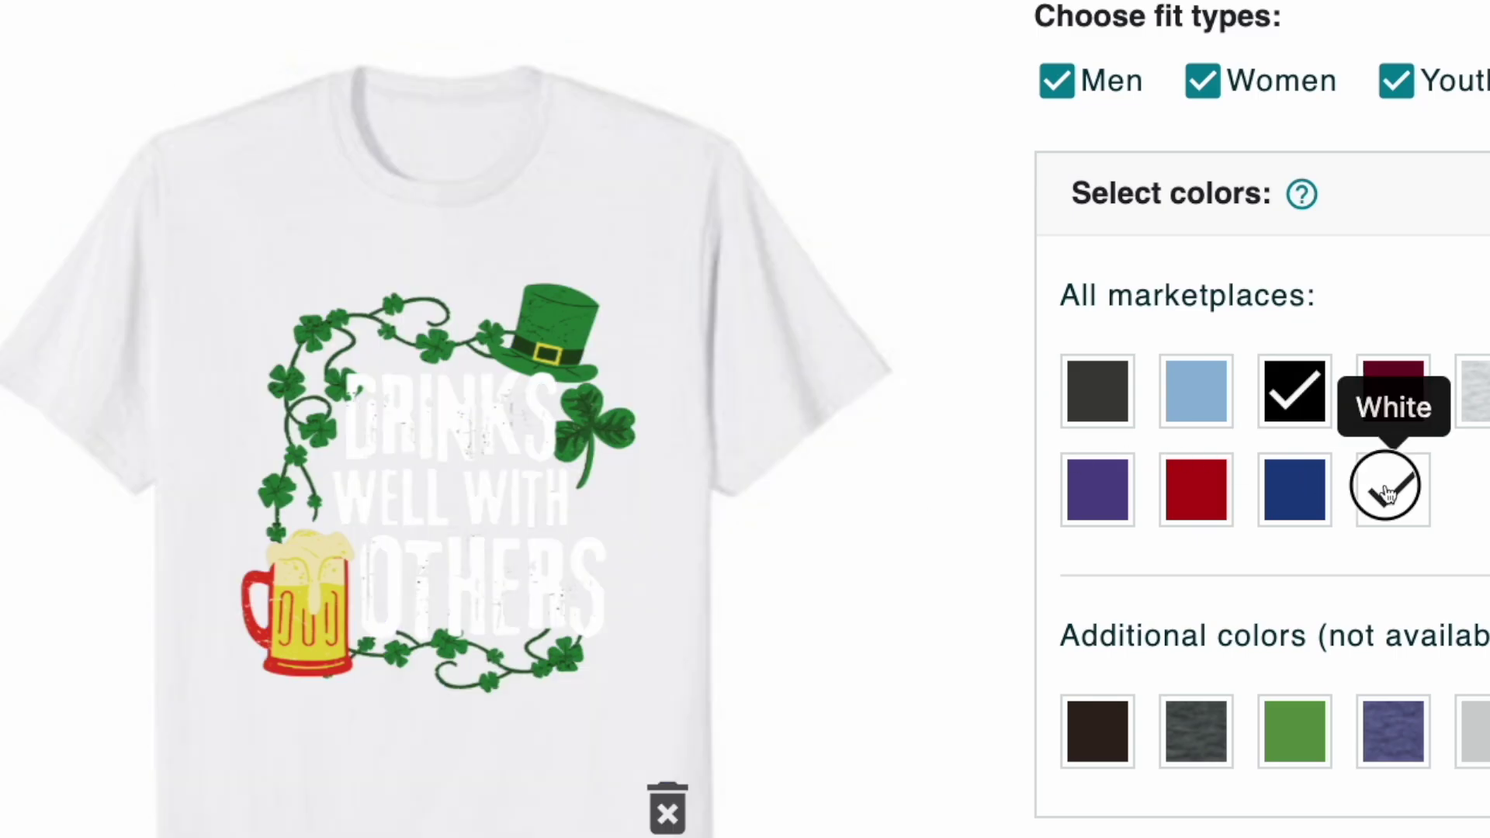
click(1392, 489)
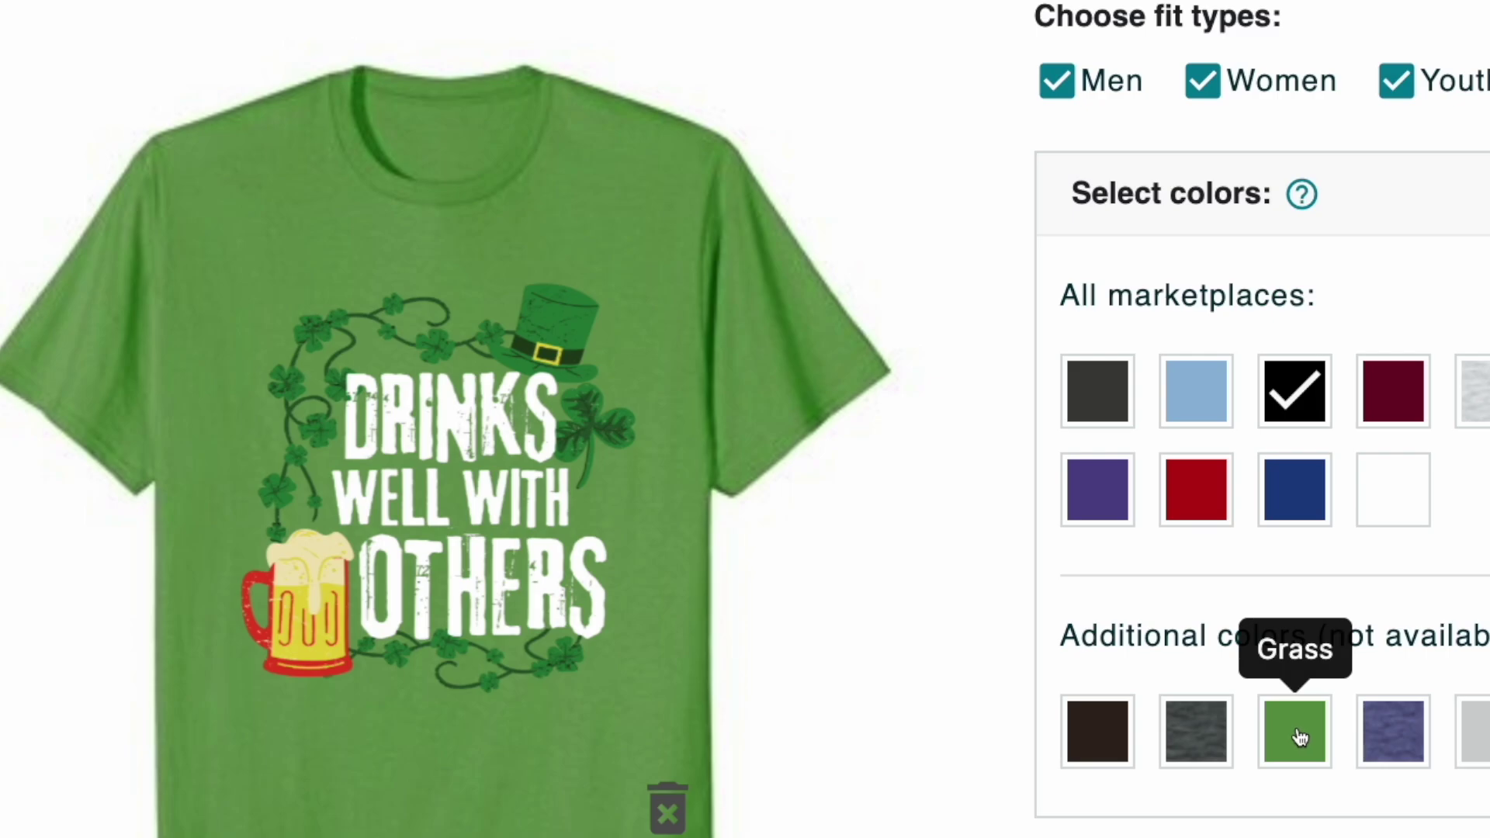
click(1300, 738)
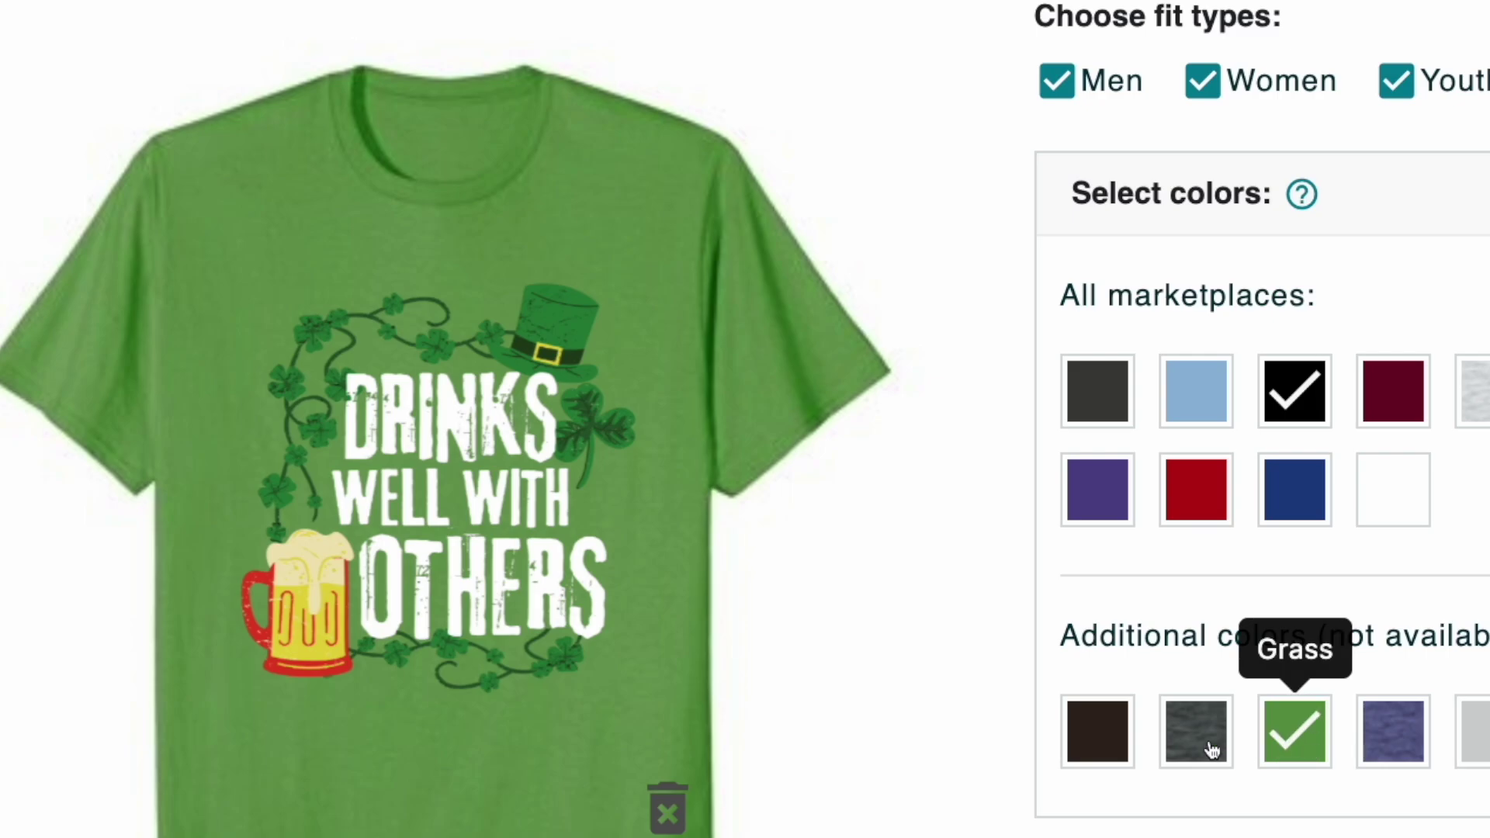